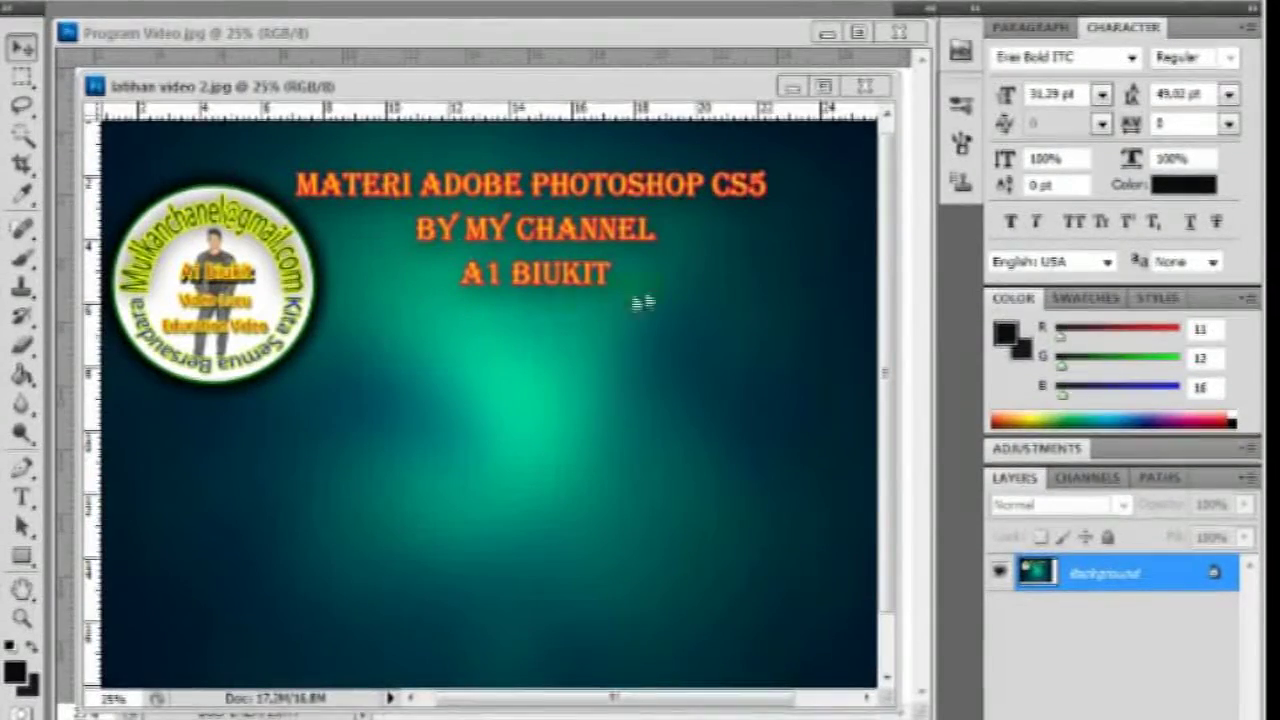
Step: Reposition the Logo Youtube copy.png window so the whole round logo is in view beside the latihan video 2.jpg image
{"action": "left_click", "coordinate": [76, 98]}
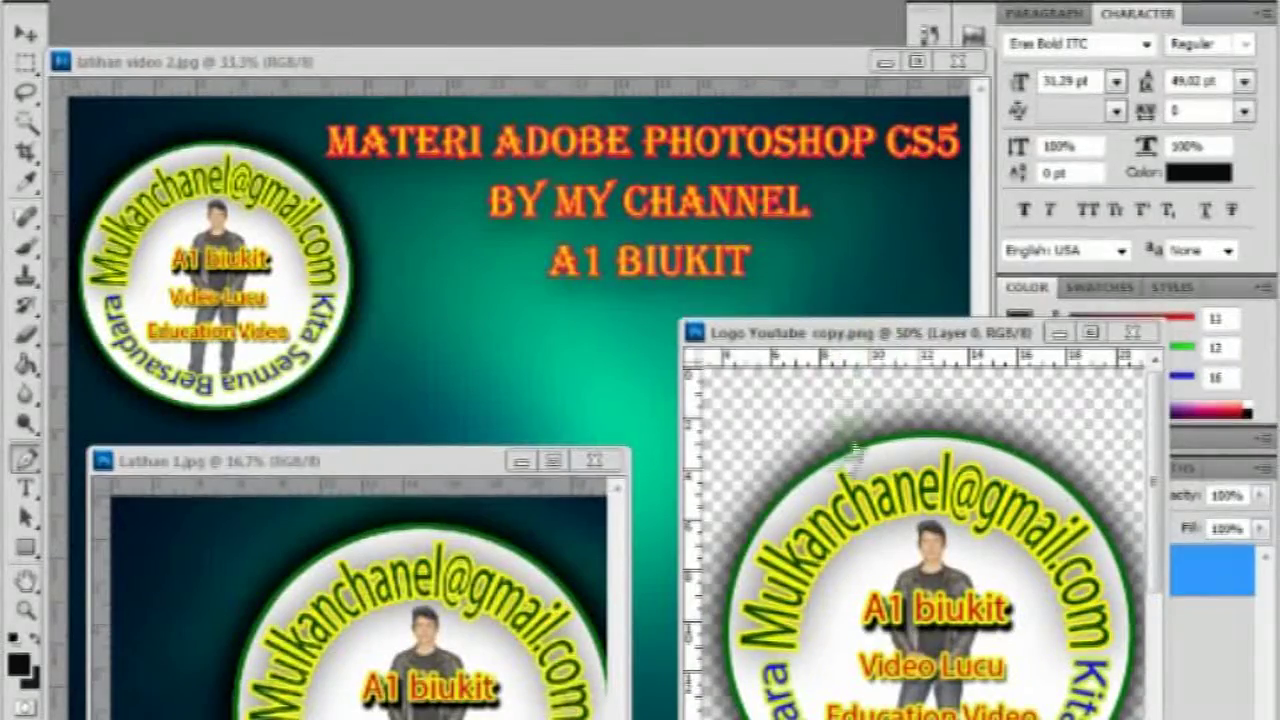
{"action": "left_click_drag", "start_coordinate": [760, 331], "coordinate": [760, 209]}
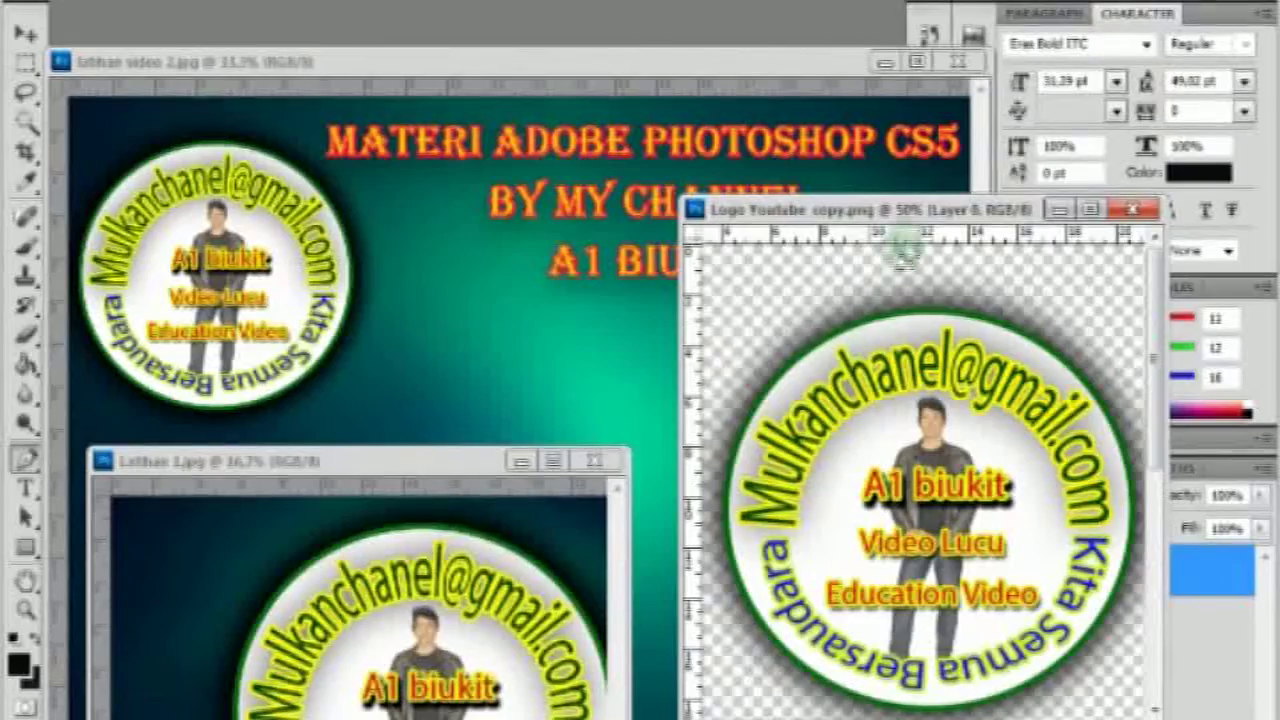
{"action": "left_click_drag", "start_coordinate": [915, 218], "coordinate": [987, 246]}
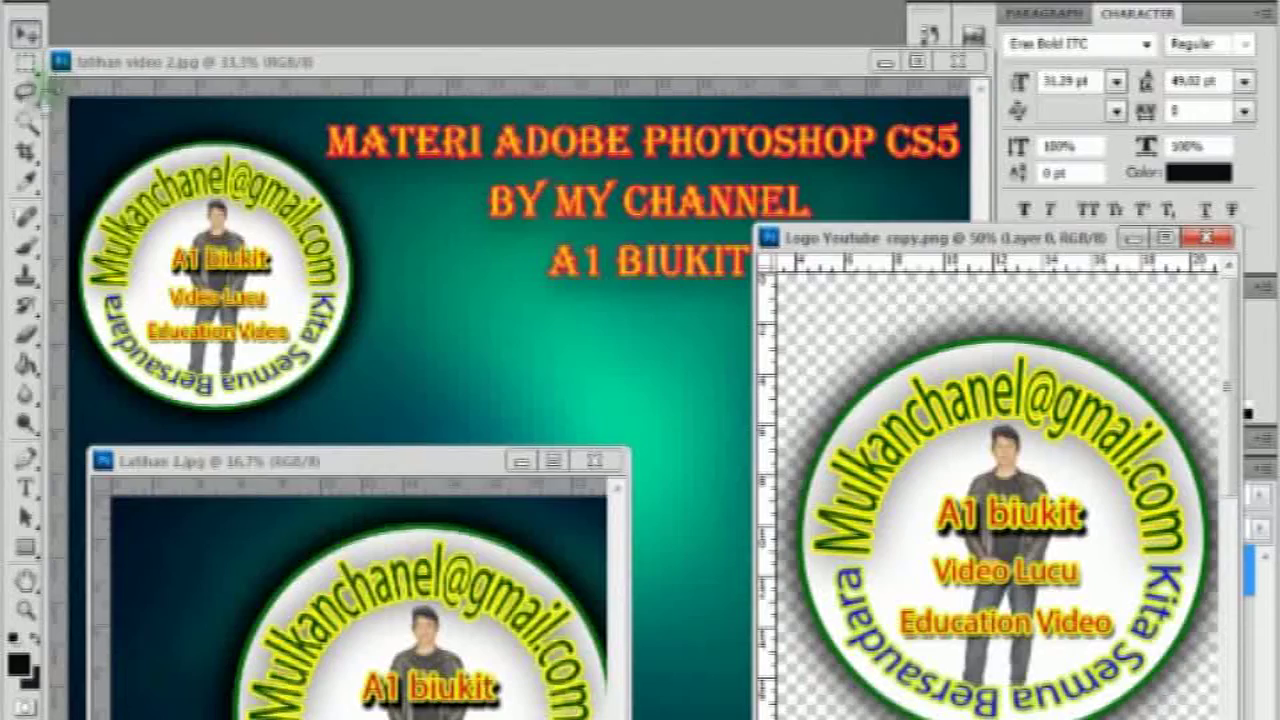
{"action": "left_click", "coordinate": [27, 66]}
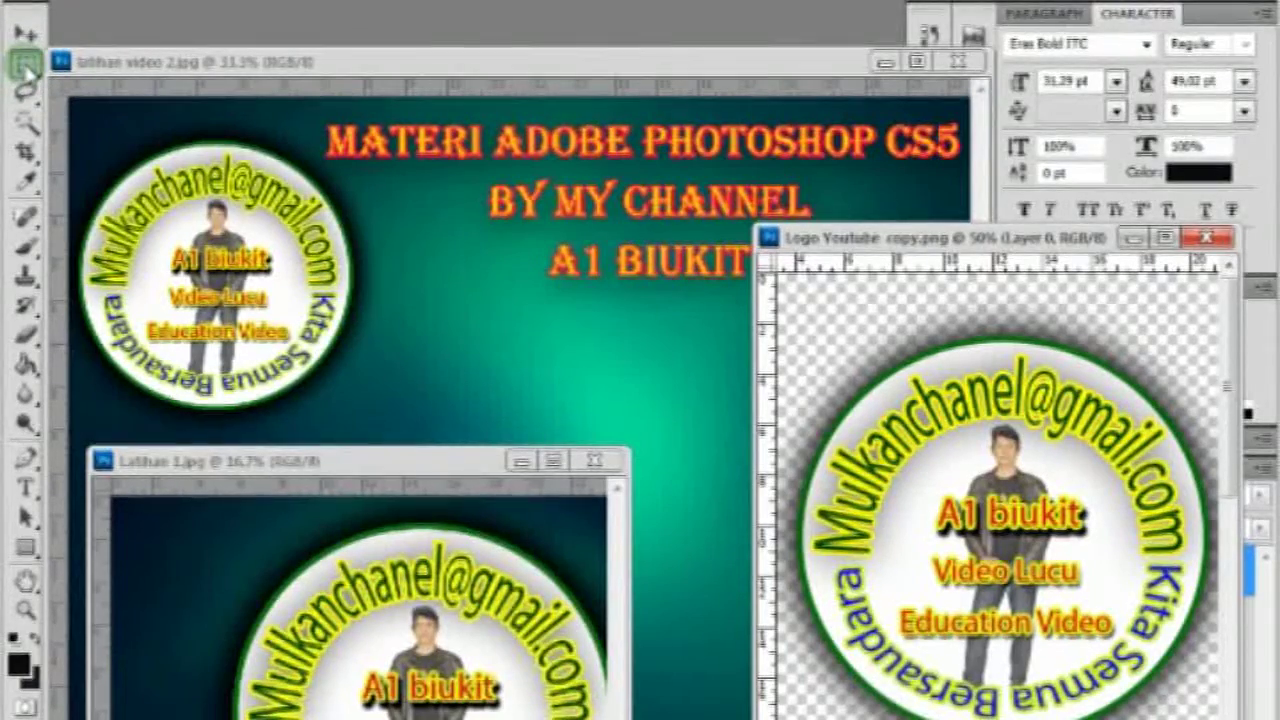
{"action": "left_click", "coordinate": [27, 152]}
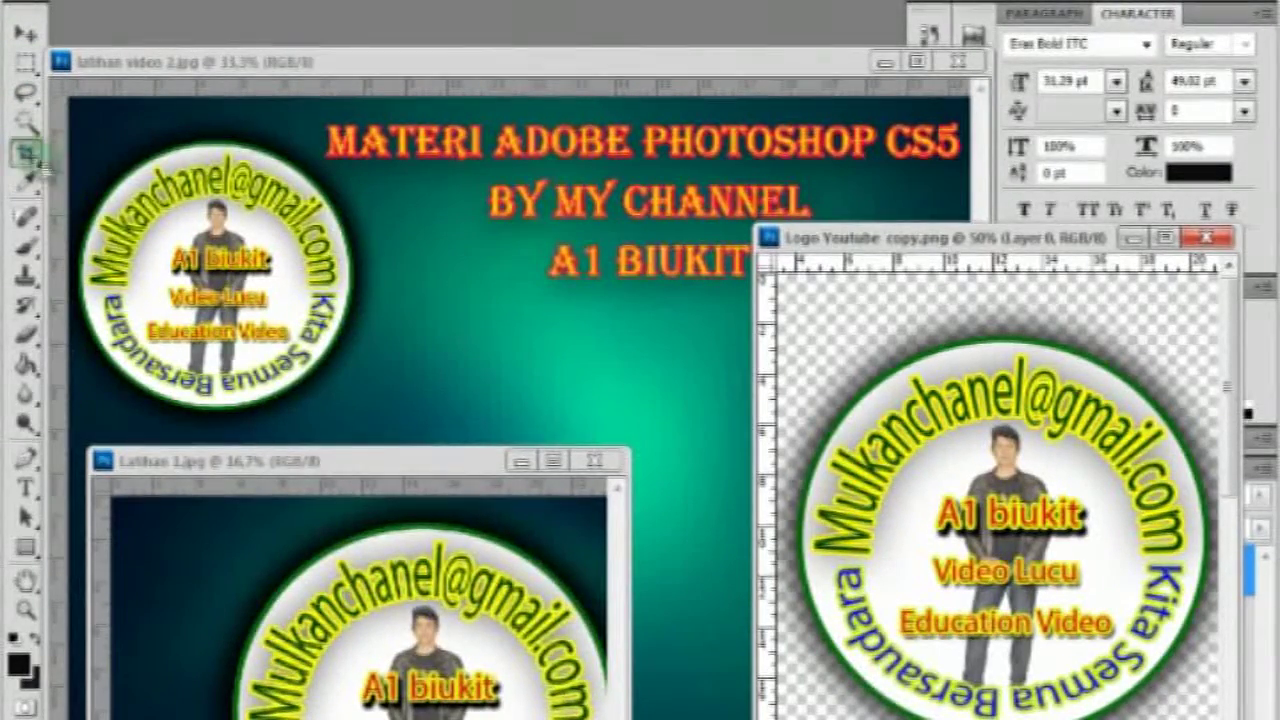
{"action": "left_click", "coordinate": [27, 335]}
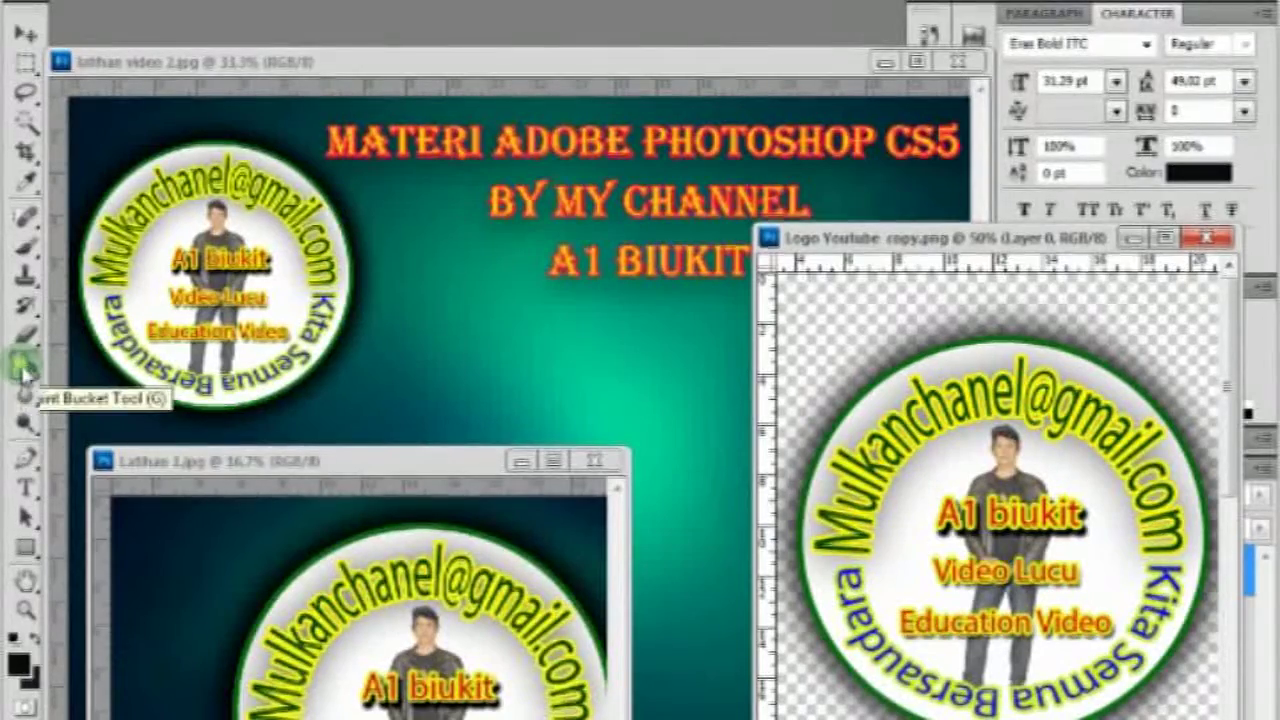
{"action": "left_click", "coordinate": [25, 368]}
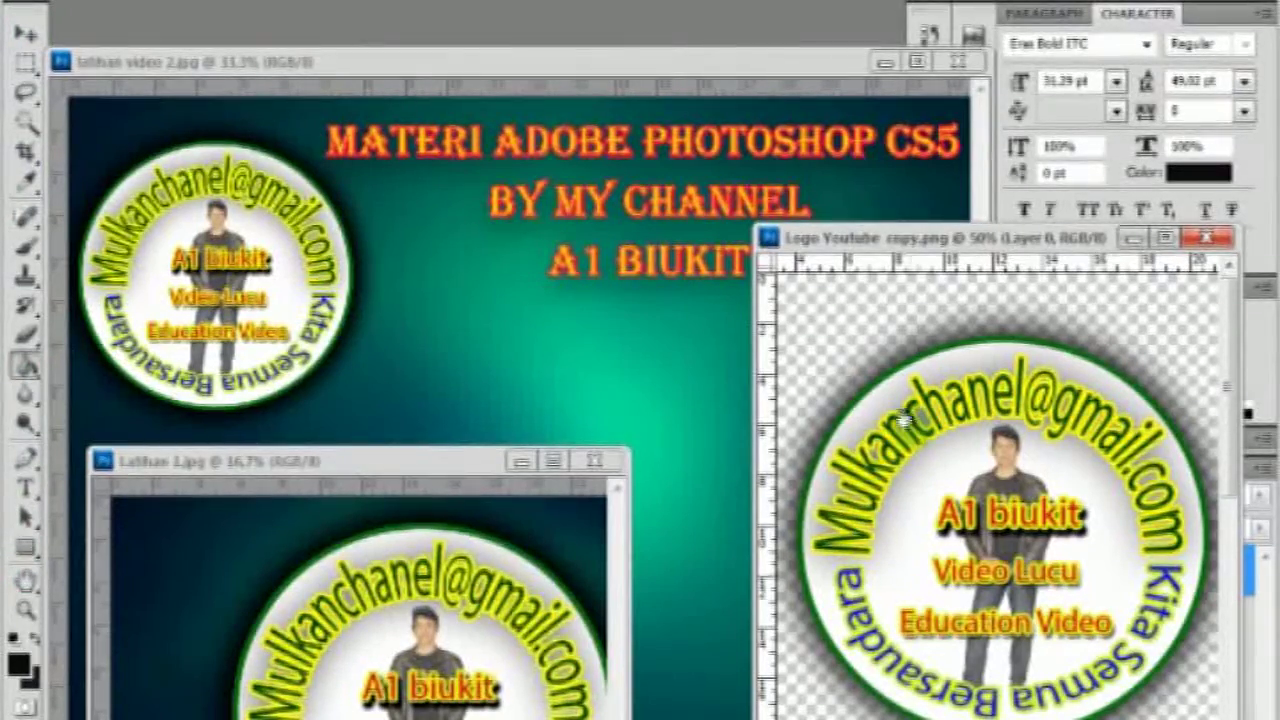
{"action": "key", "text": "v"}
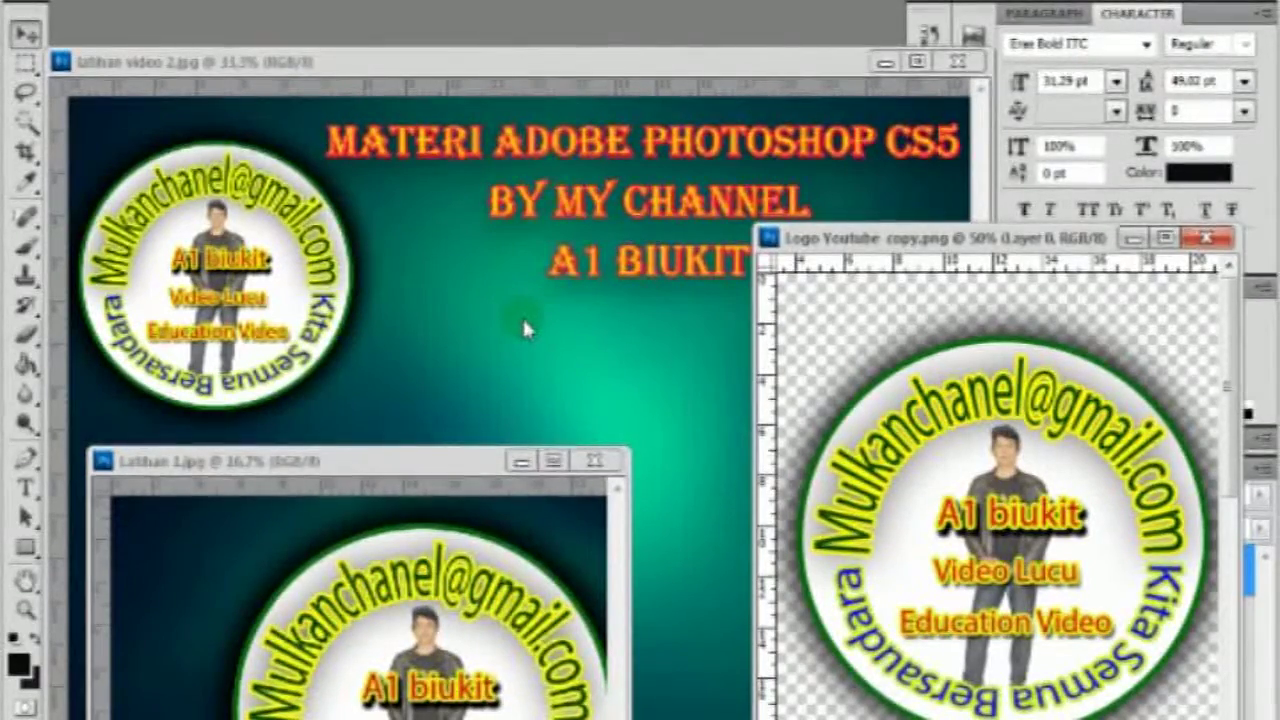
{"action": "left_click", "coordinate": [27, 35]}
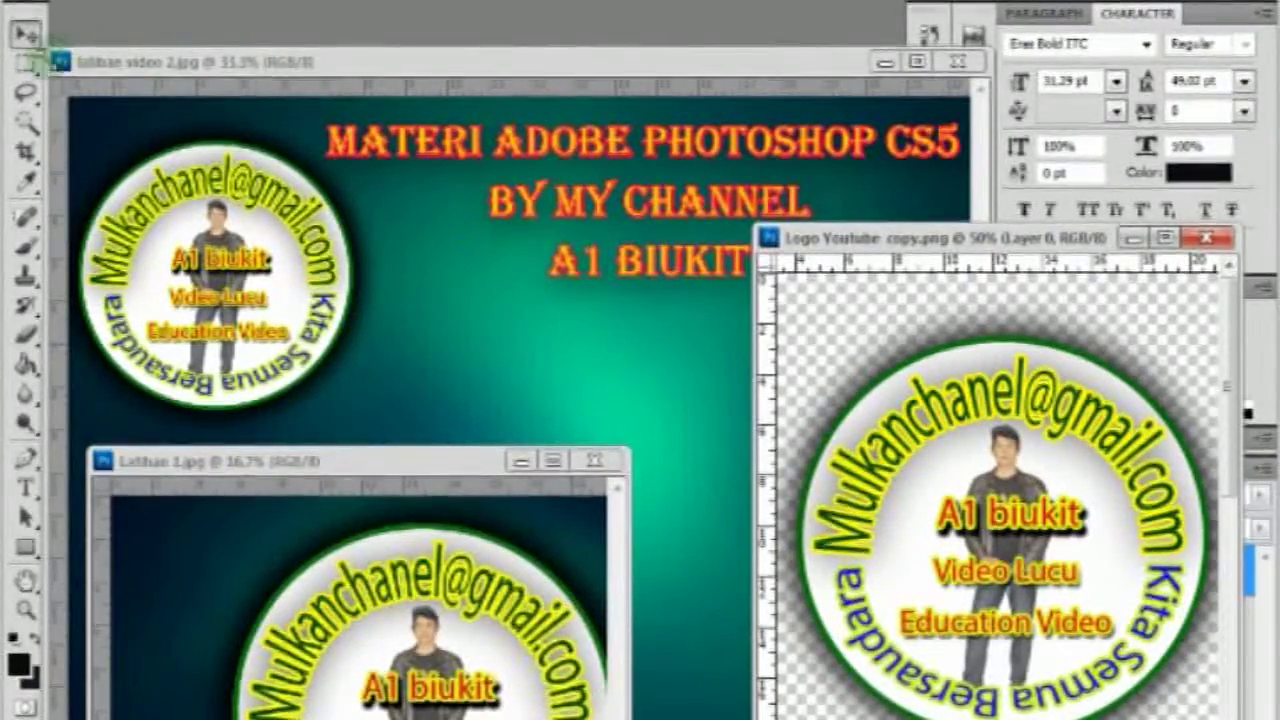
Step: Try a small crop region over the upper-left edge of the logo image and discard it
{"action": "left_click", "coordinate": [27, 150]}
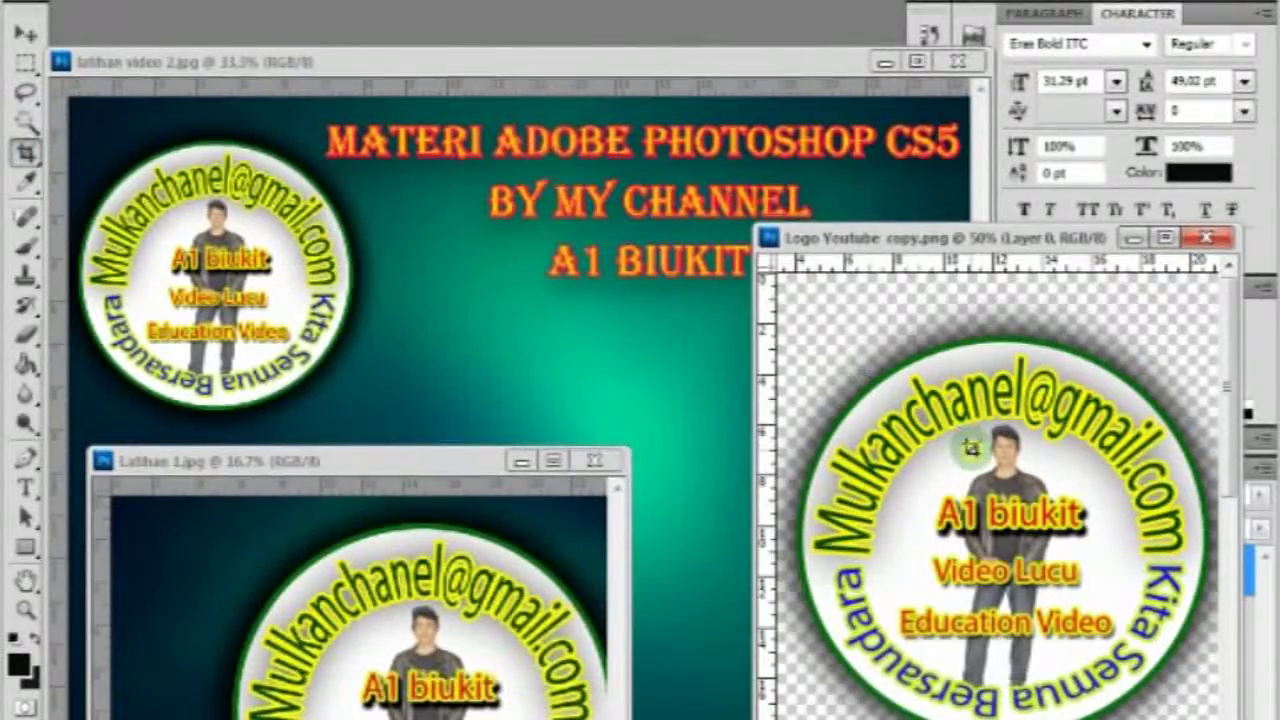
{"action": "left_click_drag", "start_coordinate": [787, 346], "coordinate": [970, 452]}
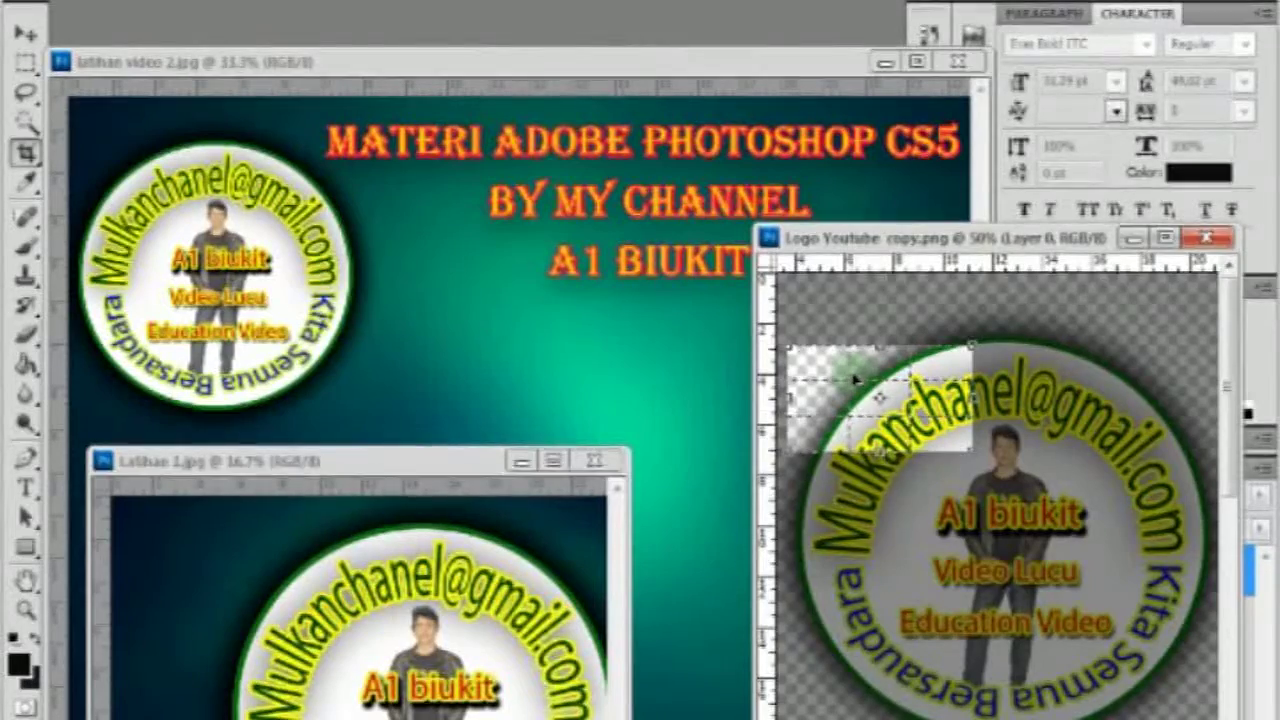
{"action": "key", "text": "Escape"}
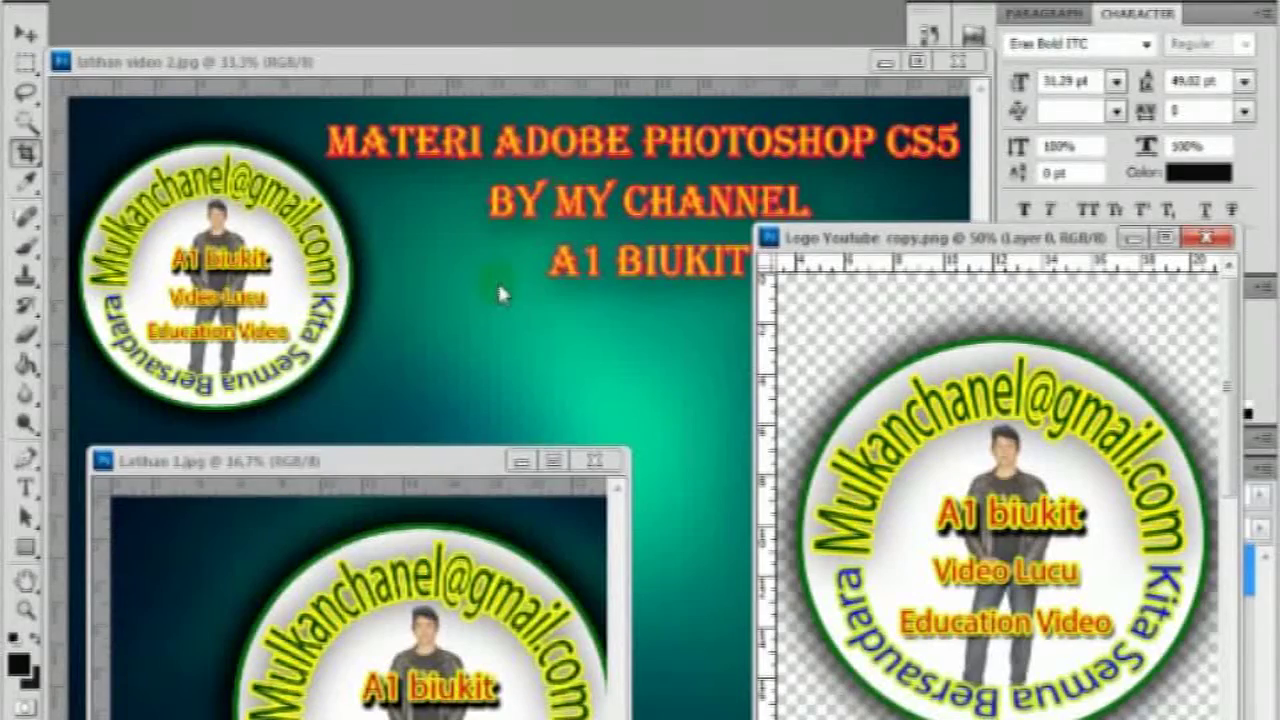
Step: Copy the logo into latihan video 2.jpg with the Move tool and place it centrally below the title text
{"action": "left_click", "coordinate": [28, 34]}
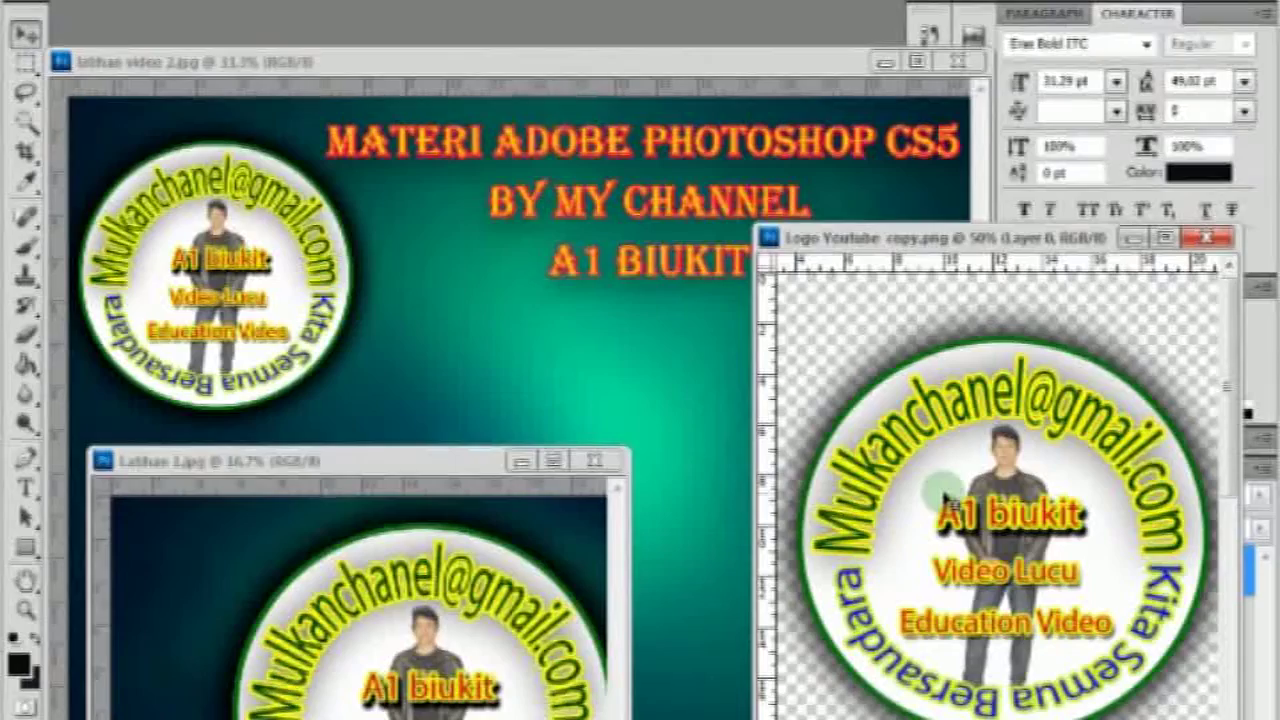
{"action": "left_click_drag", "start_coordinate": [770, 368], "coordinate": [489, 285]}
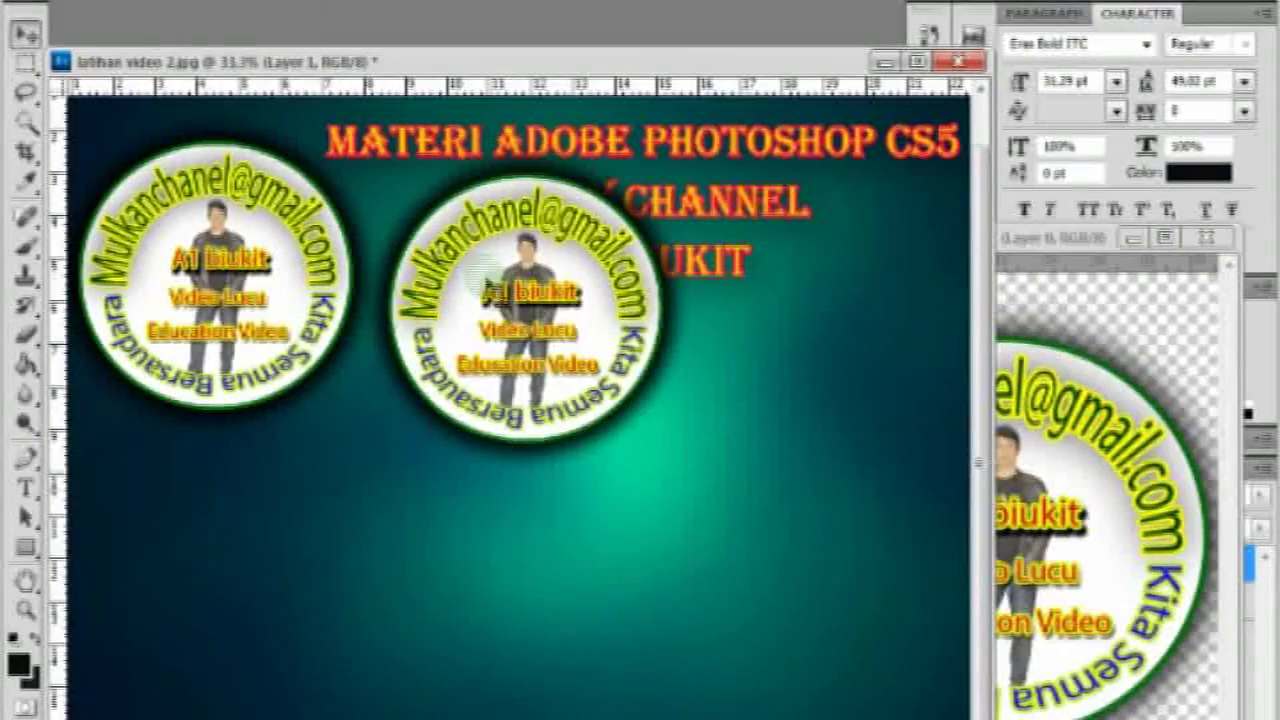
{"action": "left_click_drag", "start_coordinate": [603, 352], "coordinate": [655, 505]}
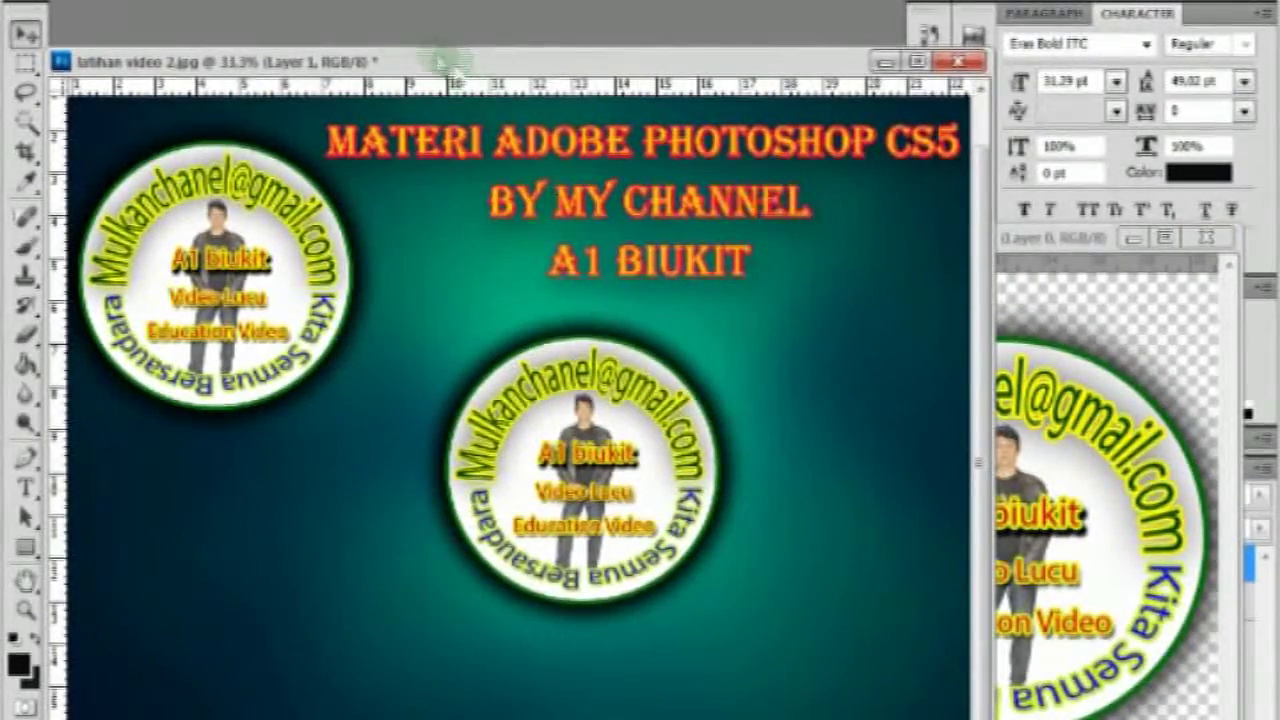
Step: Copy the logo from Logo Youtube copy.png again and place it to the lower left of the central copy in latihan video 2.jpg
{"action": "left_click", "coordinate": [1100, 330]}
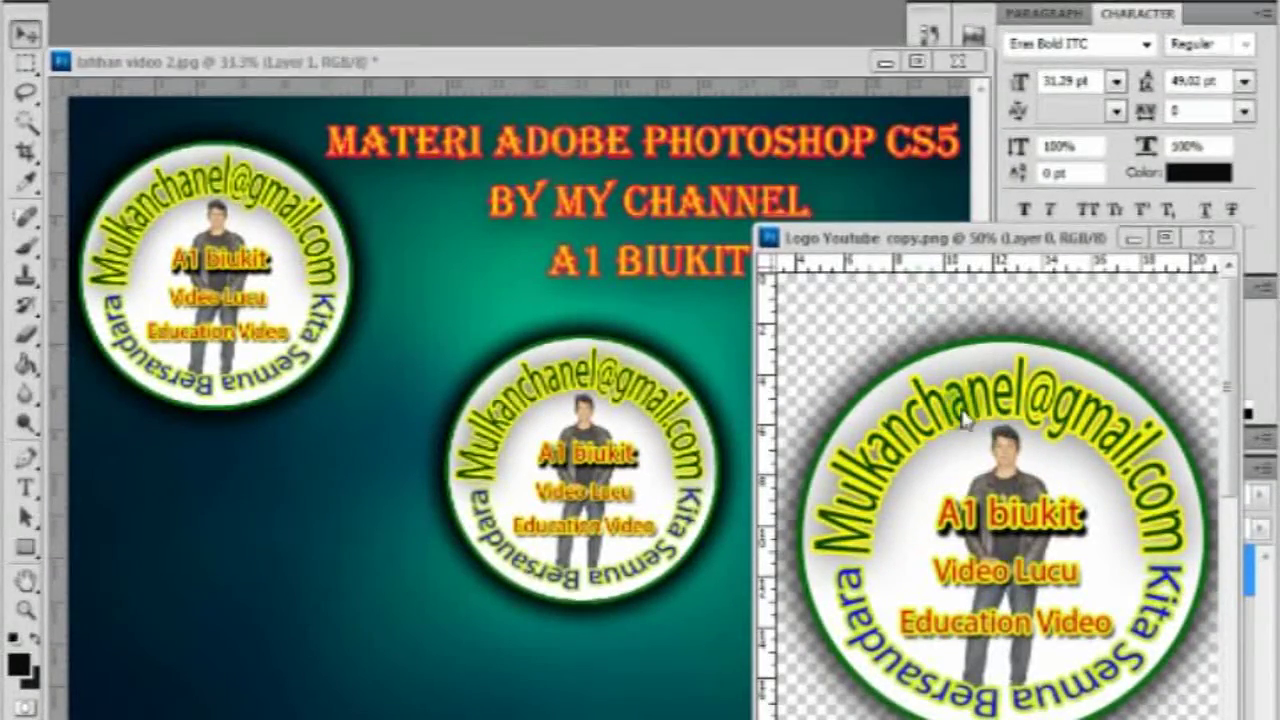
{"action": "left_click", "coordinate": [982, 456]}
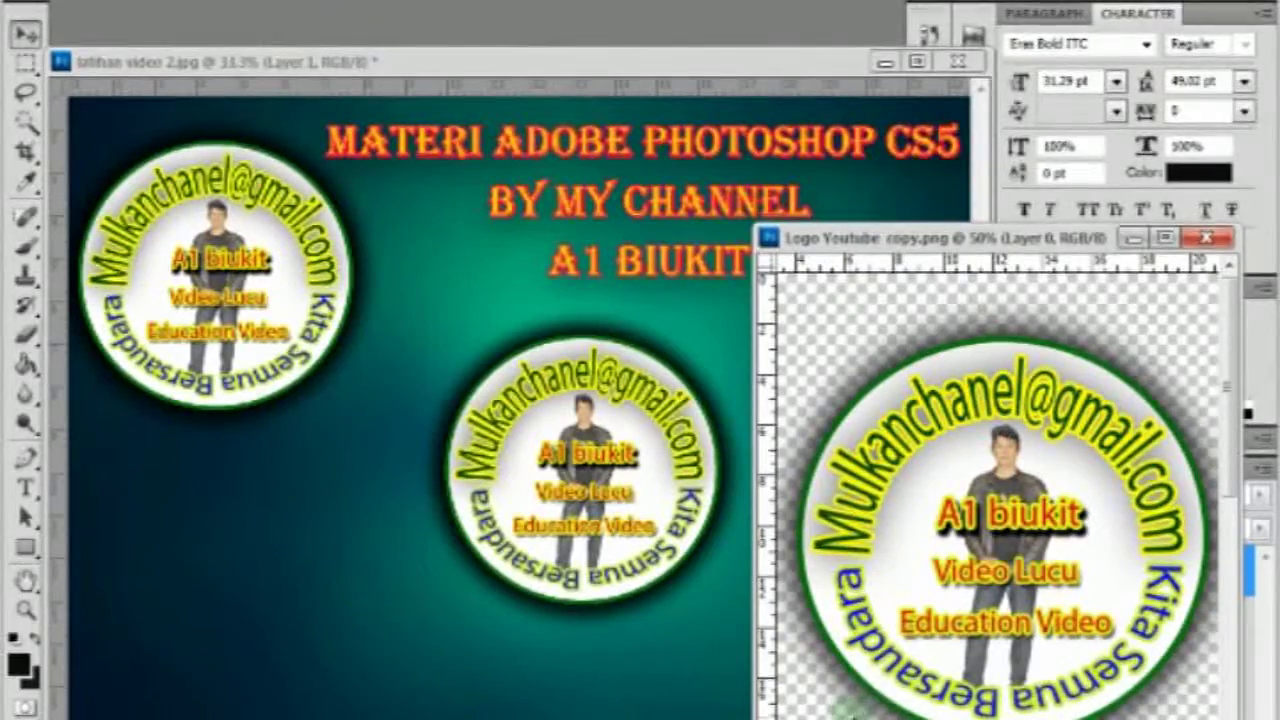
{"action": "left_click_drag", "start_coordinate": [982, 592], "coordinate": [396, 622]}
Step: Add a third logo copy to latihan video 2.jpg and place it to the lower right of the central one
{"action": "left_click", "coordinate": [1105, 603]}
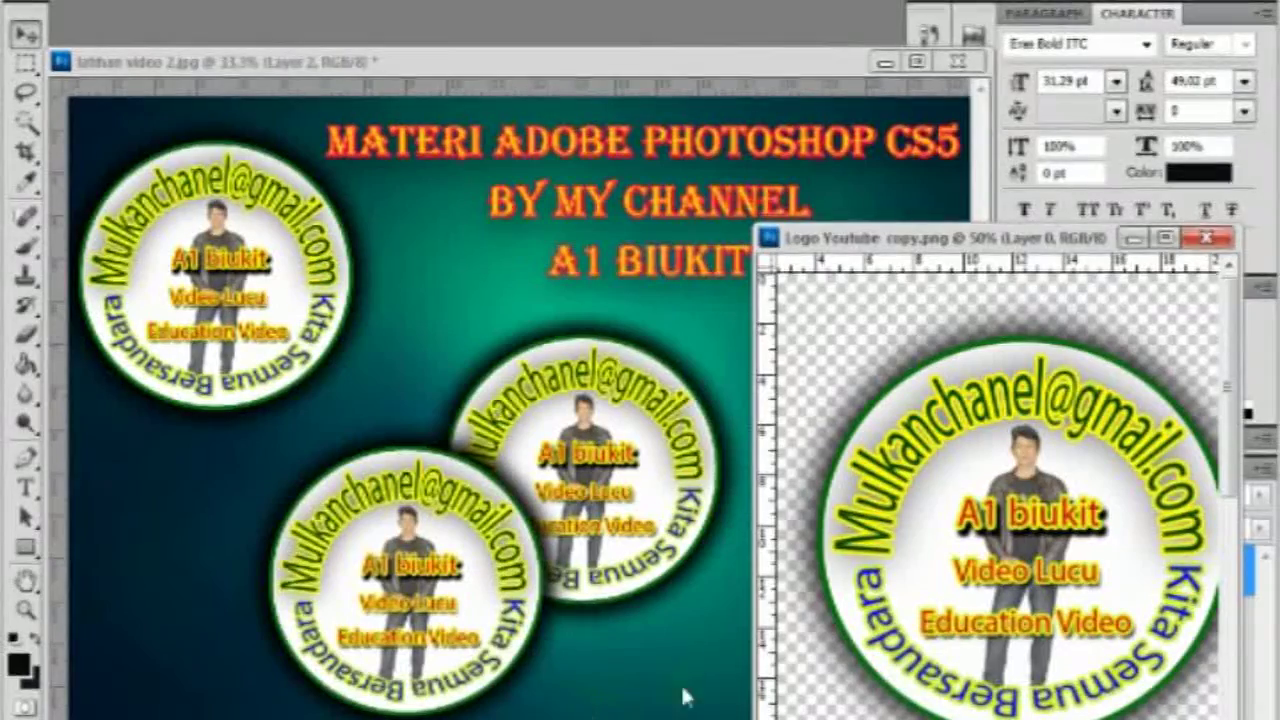
{"action": "left_click_drag", "start_coordinate": [930, 590], "coordinate": [614, 686]}
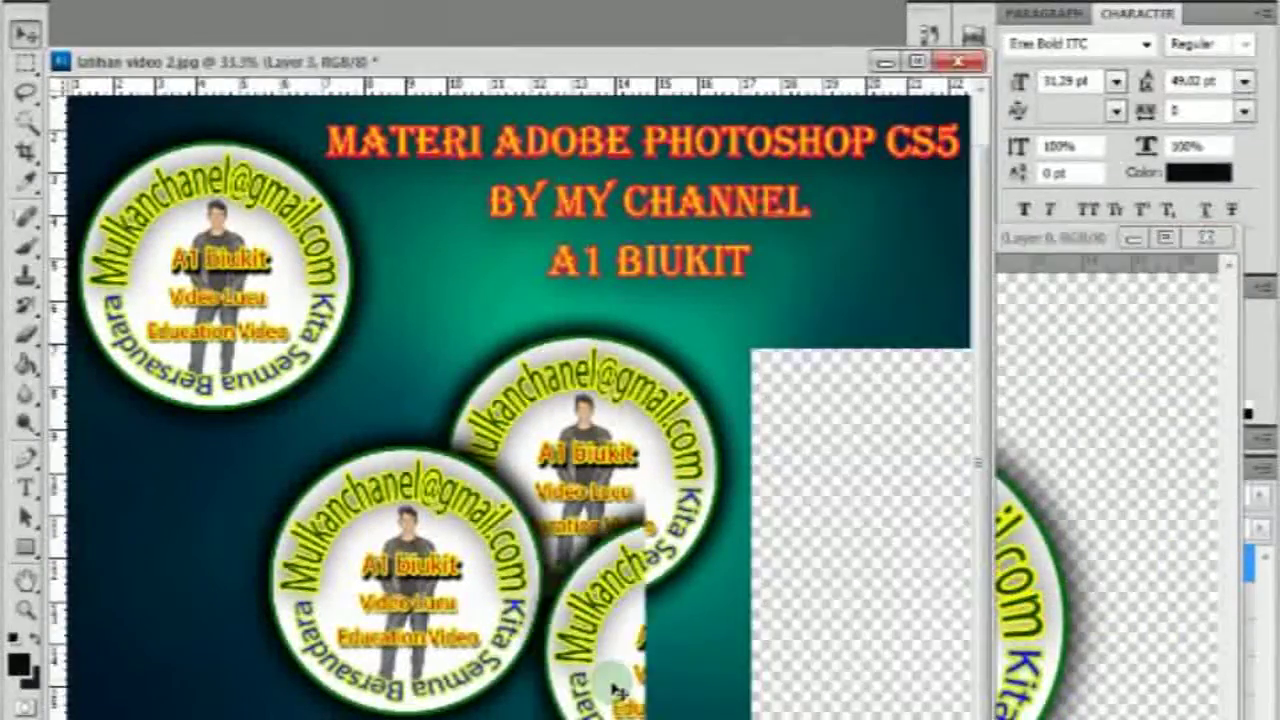
{"action": "left_click_drag", "start_coordinate": [708, 606], "coordinate": [887, 504]}
{"action": "left_click_drag", "start_coordinate": [432, 574], "coordinate": [362, 624]}
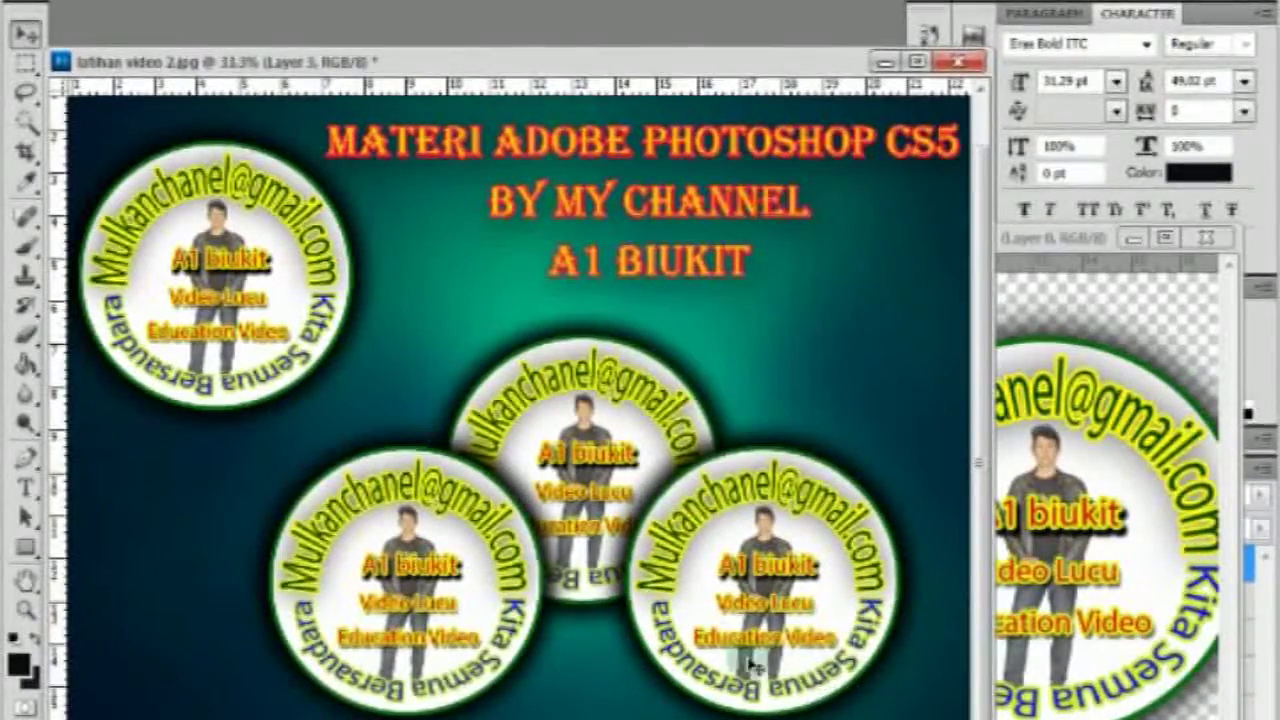
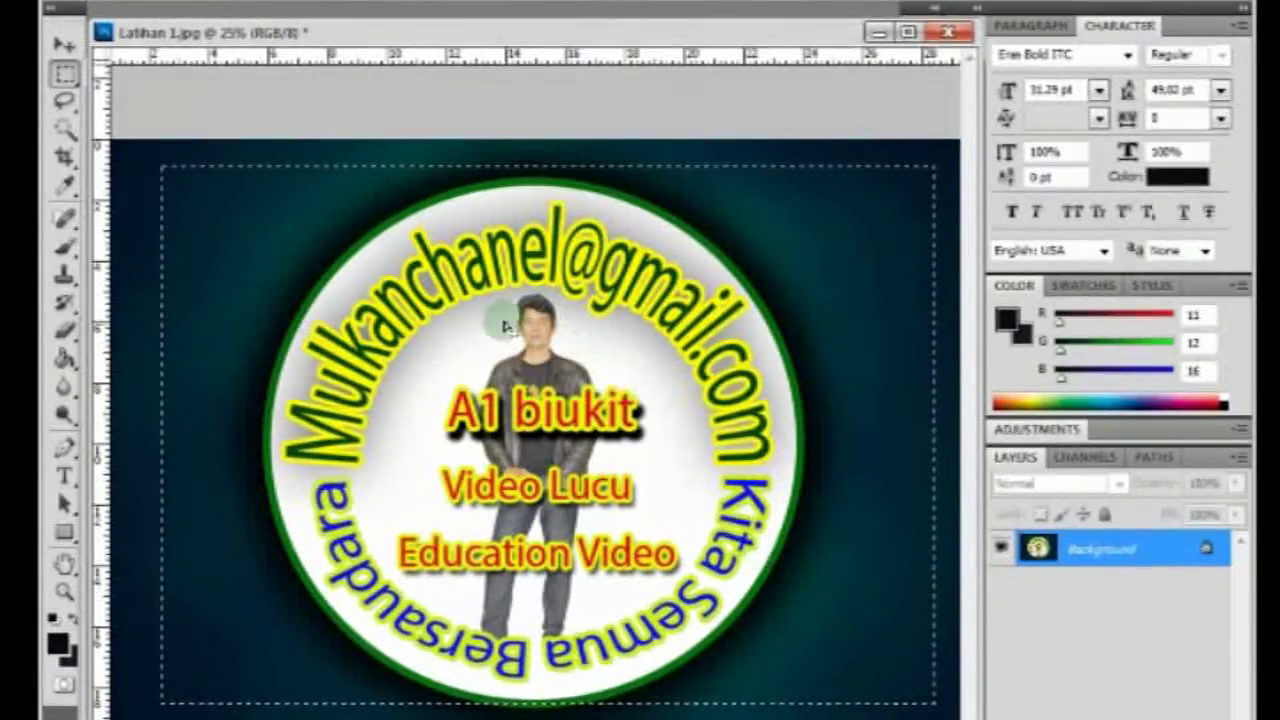
Step: Try a crop region around the whole round logo in Latihan 1.jpg and decline the crop
{"action": "left_click", "coordinate": [65, 104]}
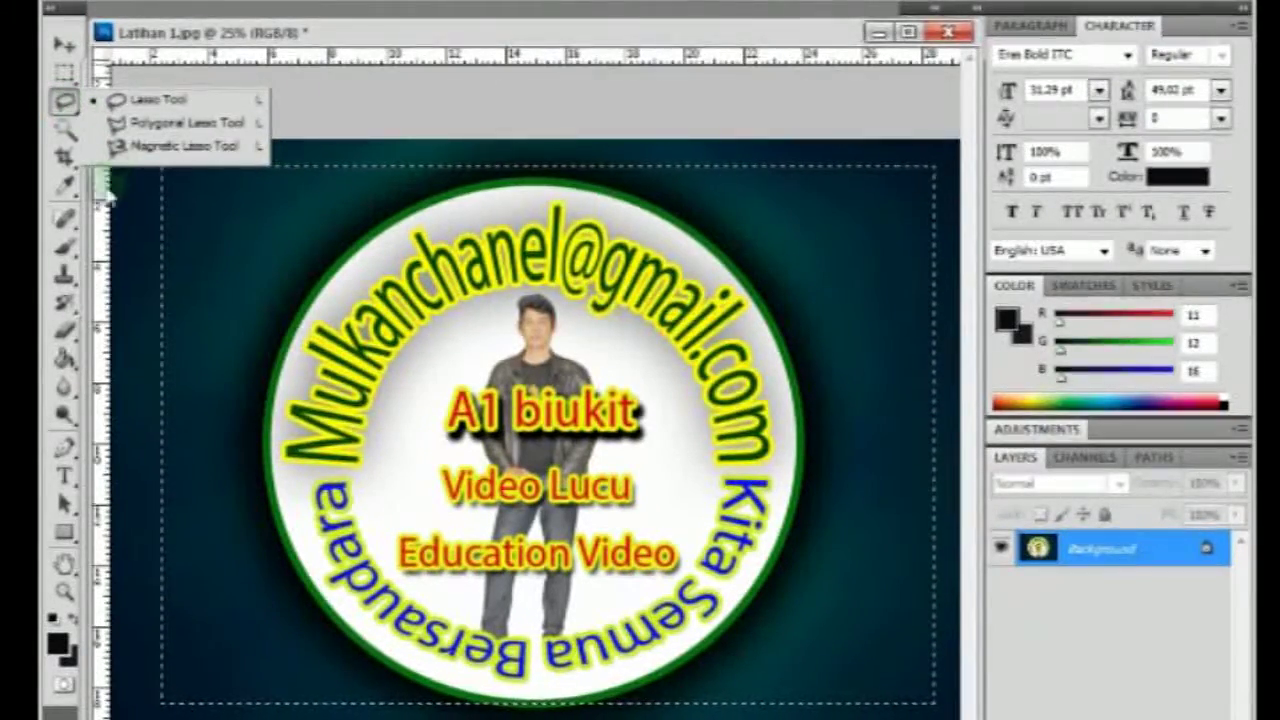
{"action": "left_click", "coordinate": [65, 128]}
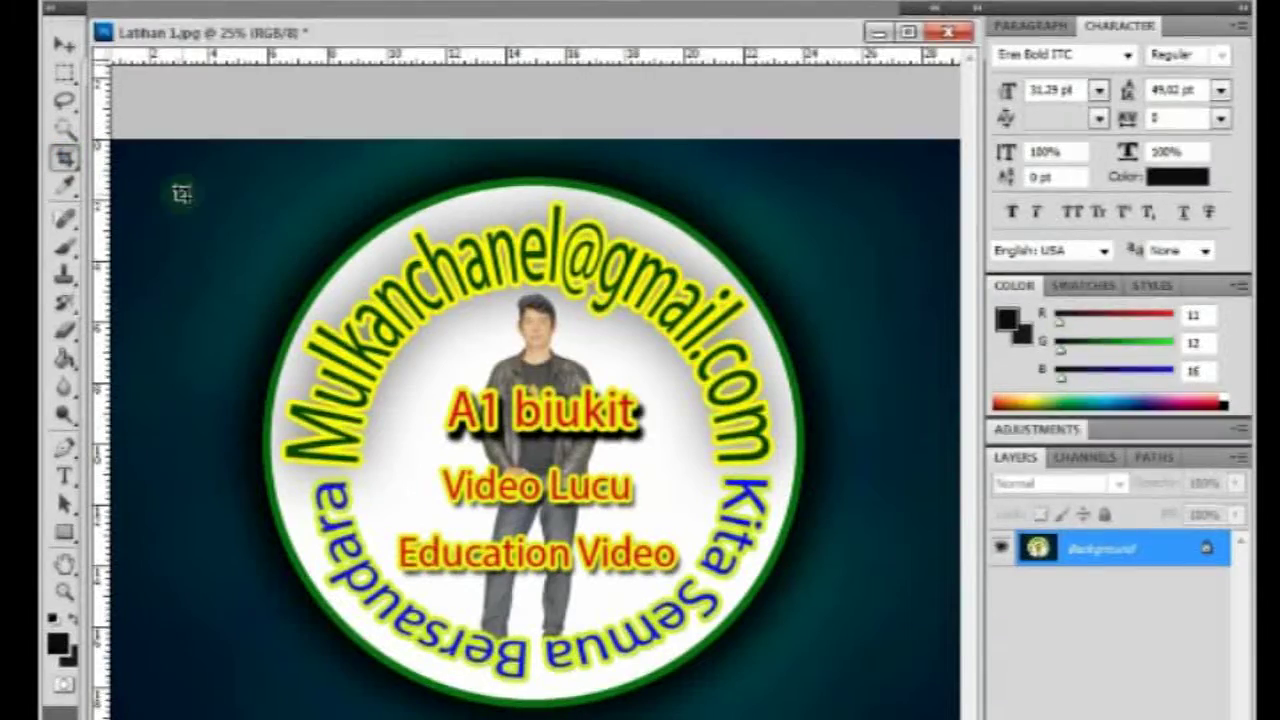
{"action": "left_click_drag", "start_coordinate": [648, 553], "coordinate": [886, 714]}
{"action": "left_click_drag", "start_coordinate": [812, 632], "coordinate": [839, 620]}
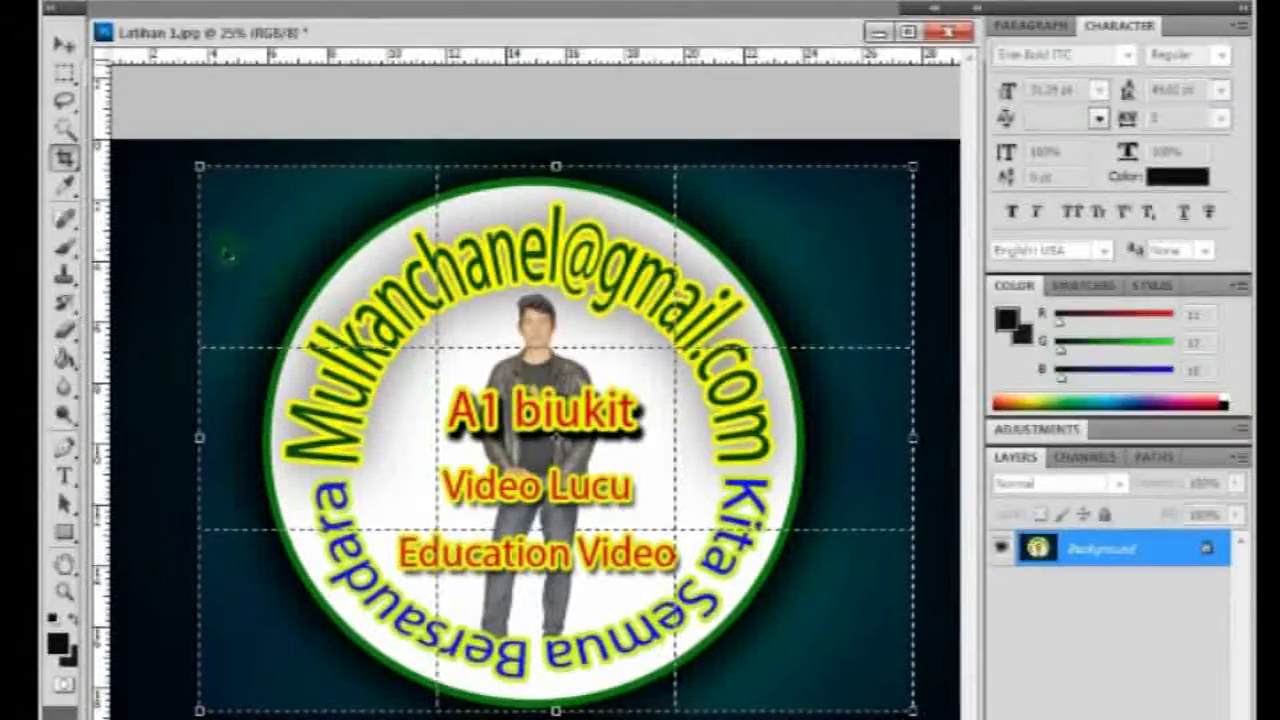
{"action": "left_click", "coordinate": [64, 447]}
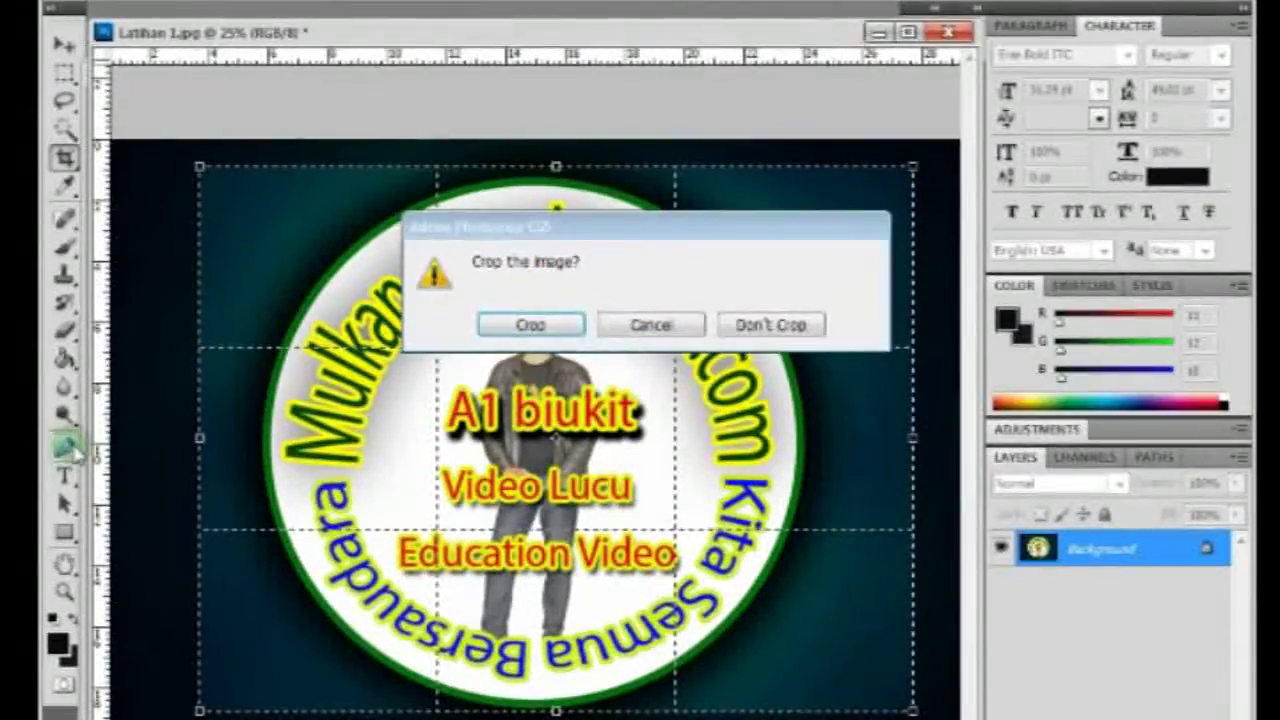
{"action": "left_click", "coordinate": [650, 327]}
{"action": "left_click", "coordinate": [765, 325]}
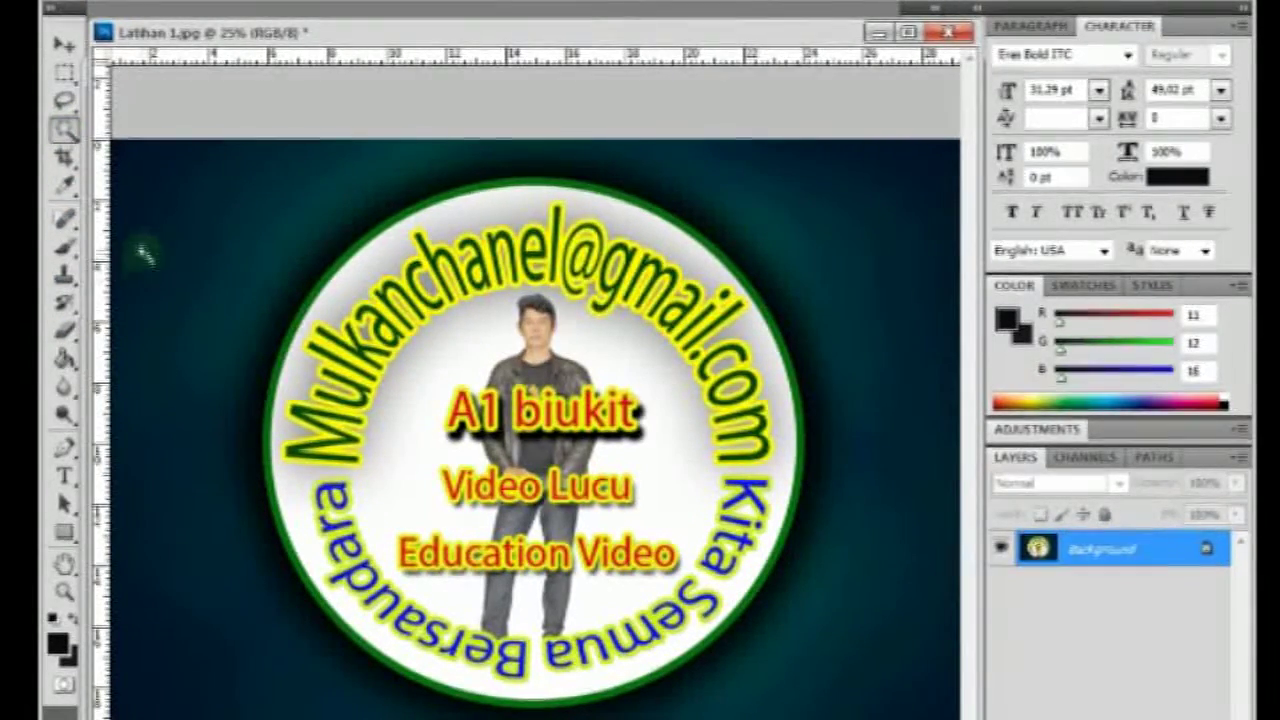
Step: Choose the Magic Wand Tool and select the entire Latihan 1.jpg image
{"action": "left_click", "coordinate": [78, 130]}
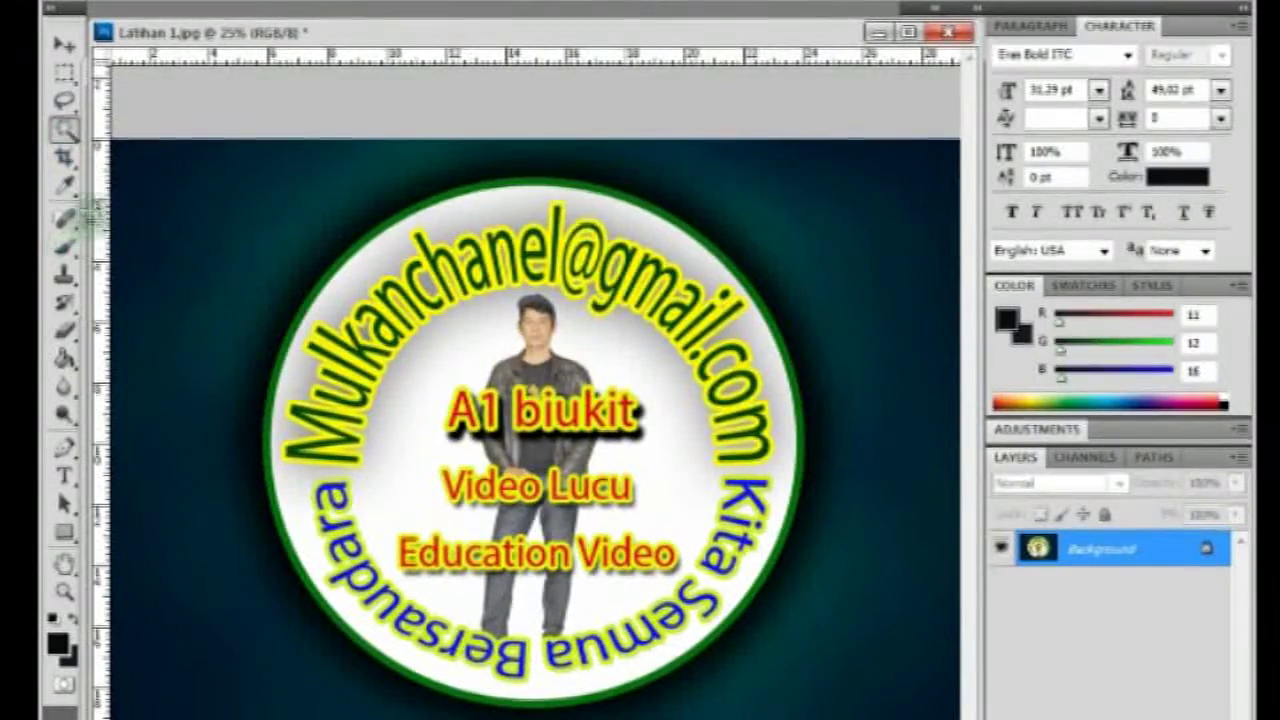
{"action": "right_click", "coordinate": [64, 130]}
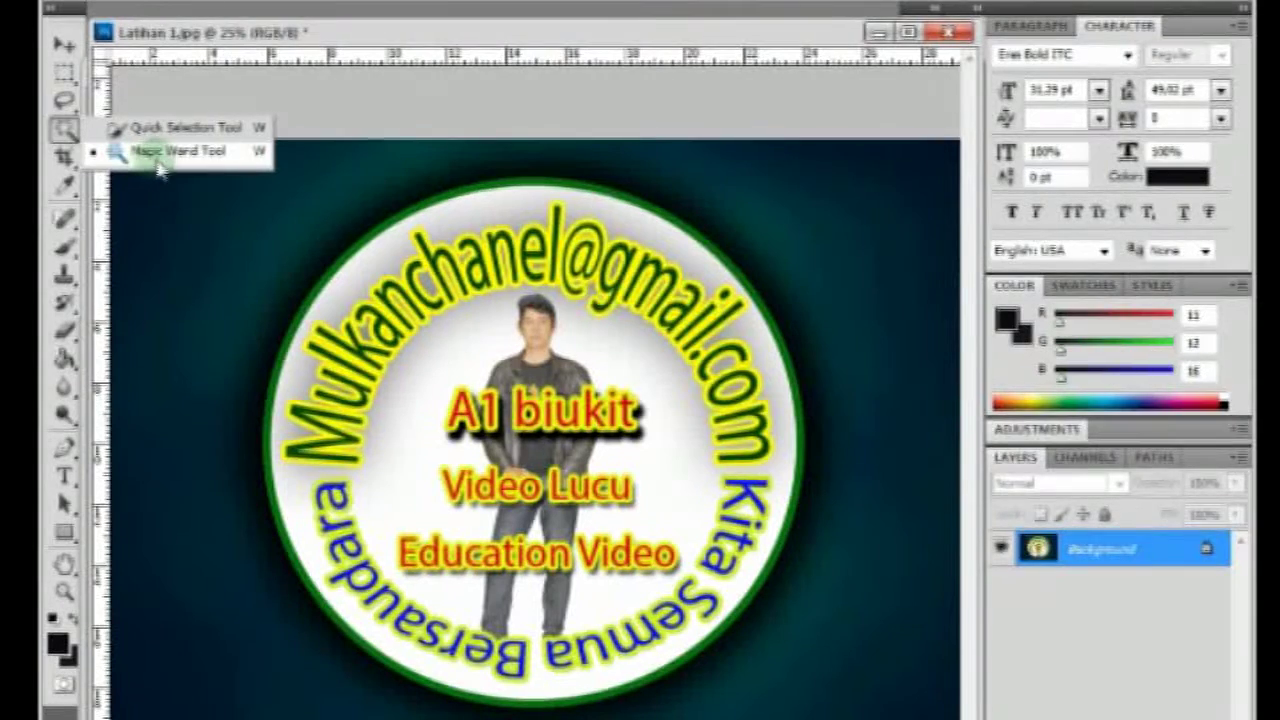
{"action": "left_click", "coordinate": [210, 155]}
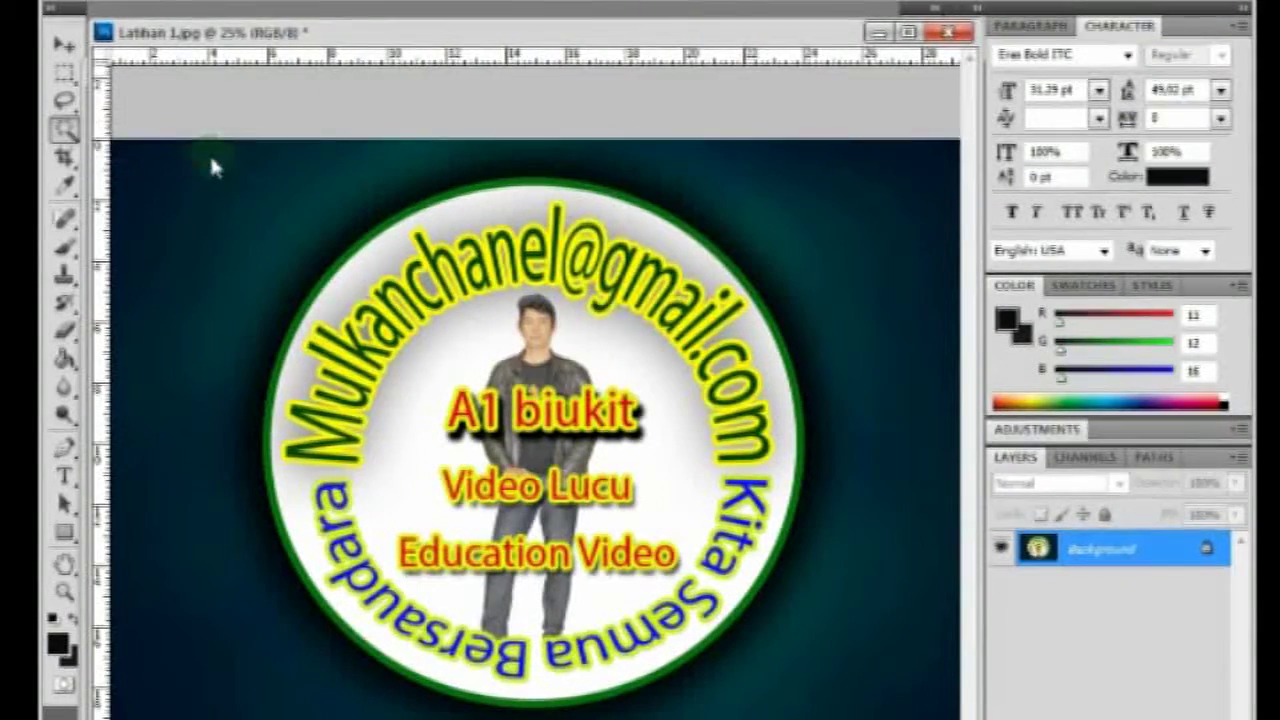
{"action": "right_click", "coordinate": [808, 232]}
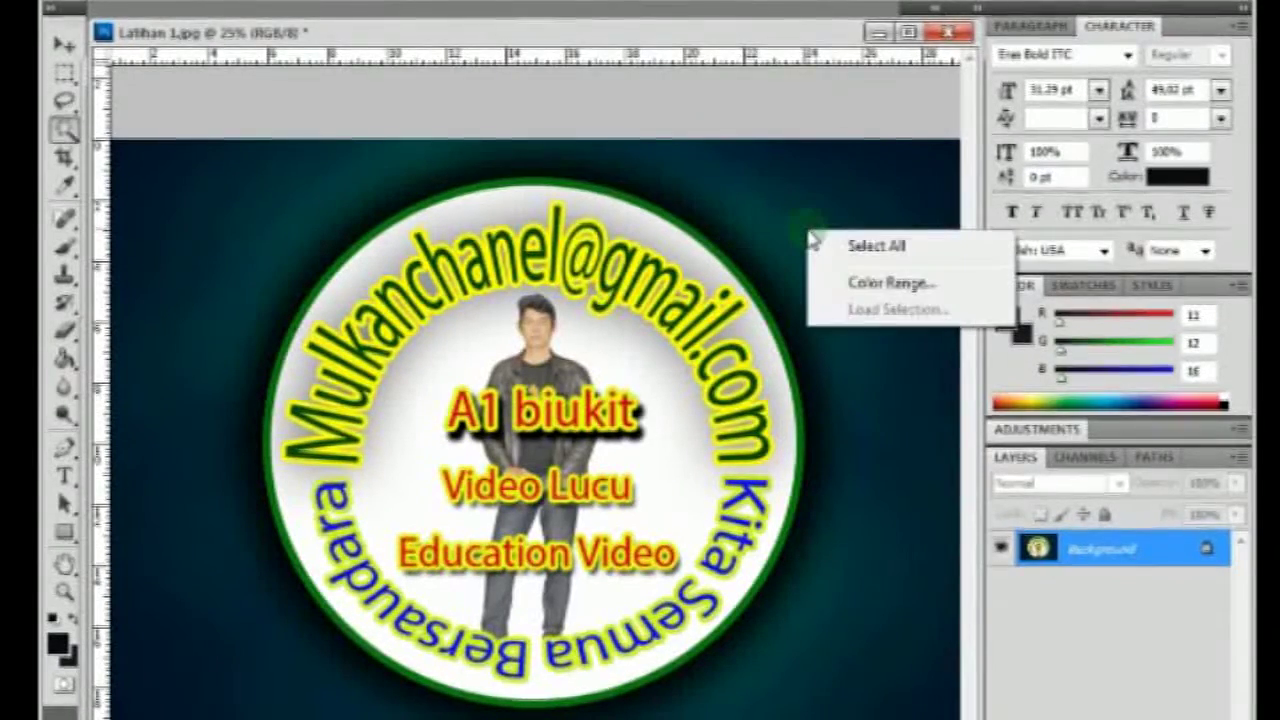
{"action": "left_click", "coordinate": [885, 247]}
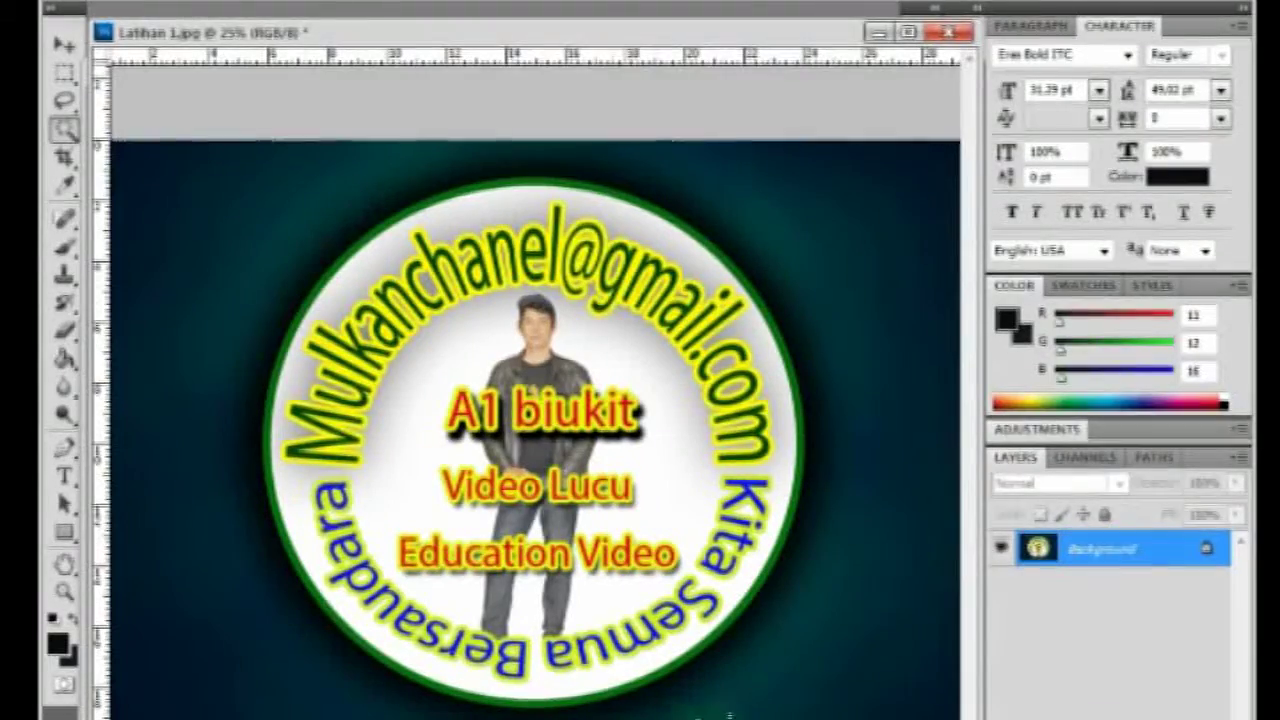
Step: Convert the locked Background to Layer 0 and intersect the selection with the dark teal area at the logo's upper right
{"action": "double_click", "coordinate": [1208, 552]}
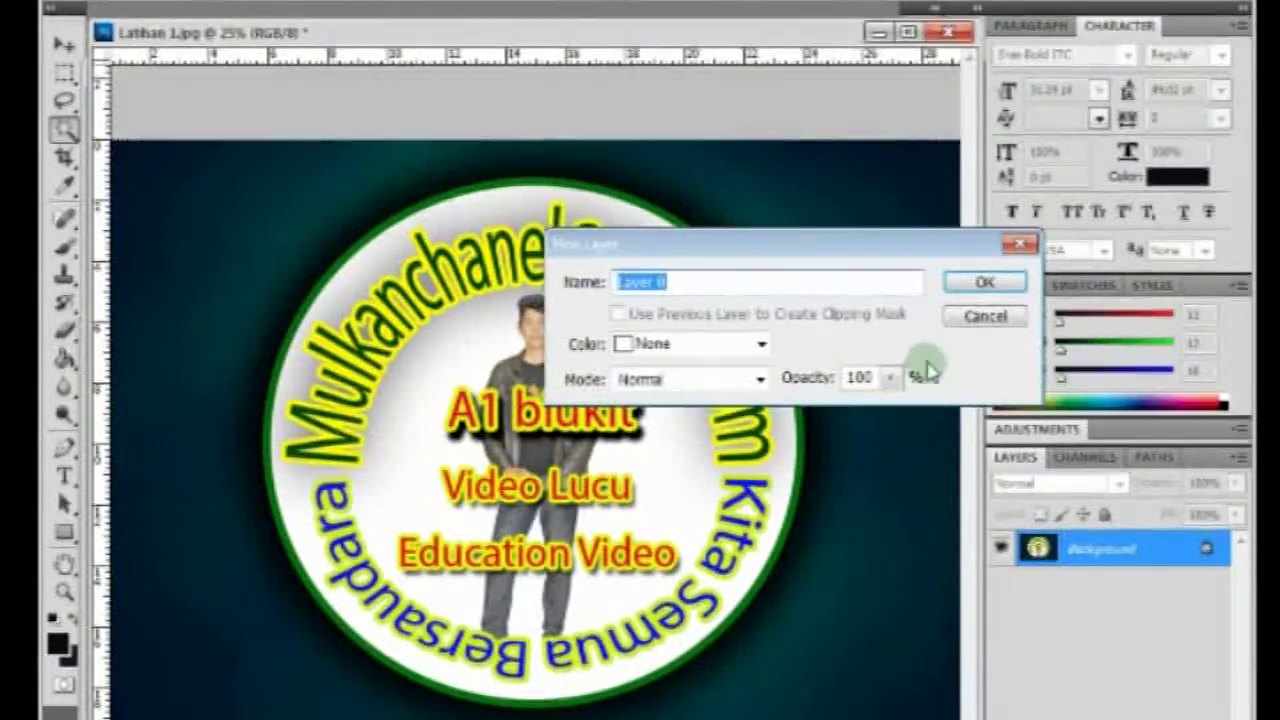
{"action": "left_click", "coordinate": [980, 281]}
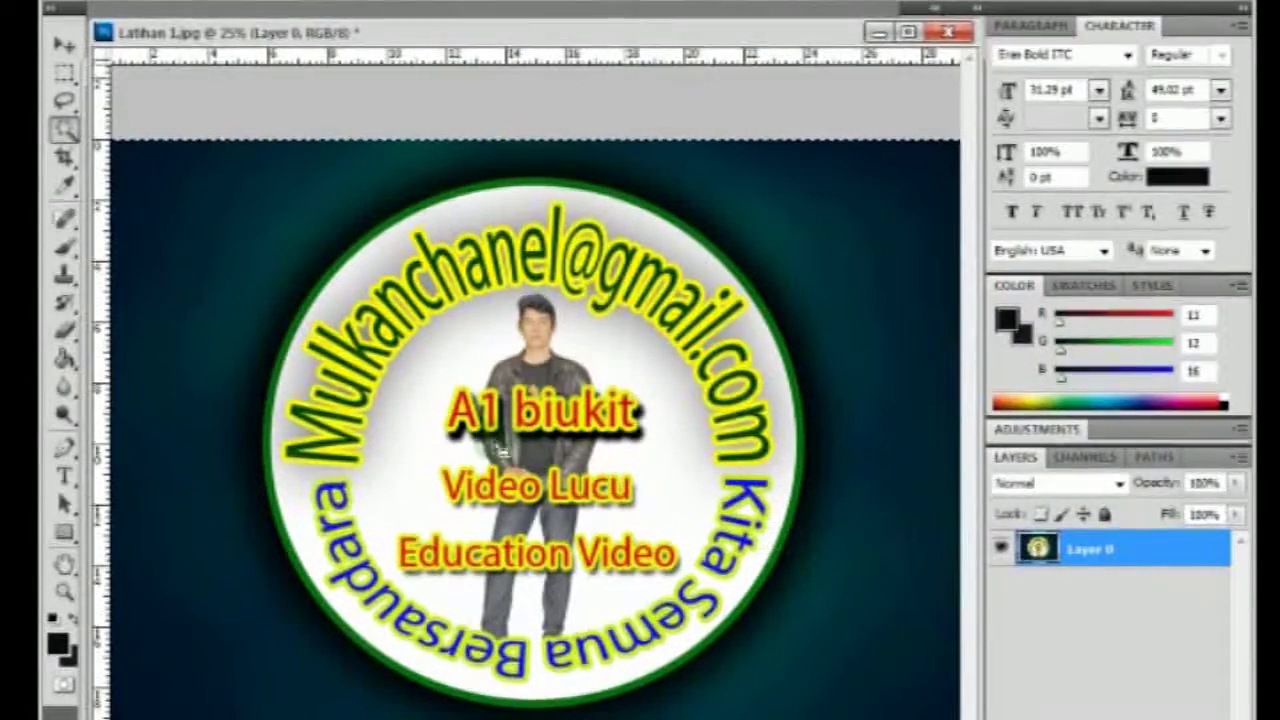
{"action": "right_click", "coordinate": [766, 221]}
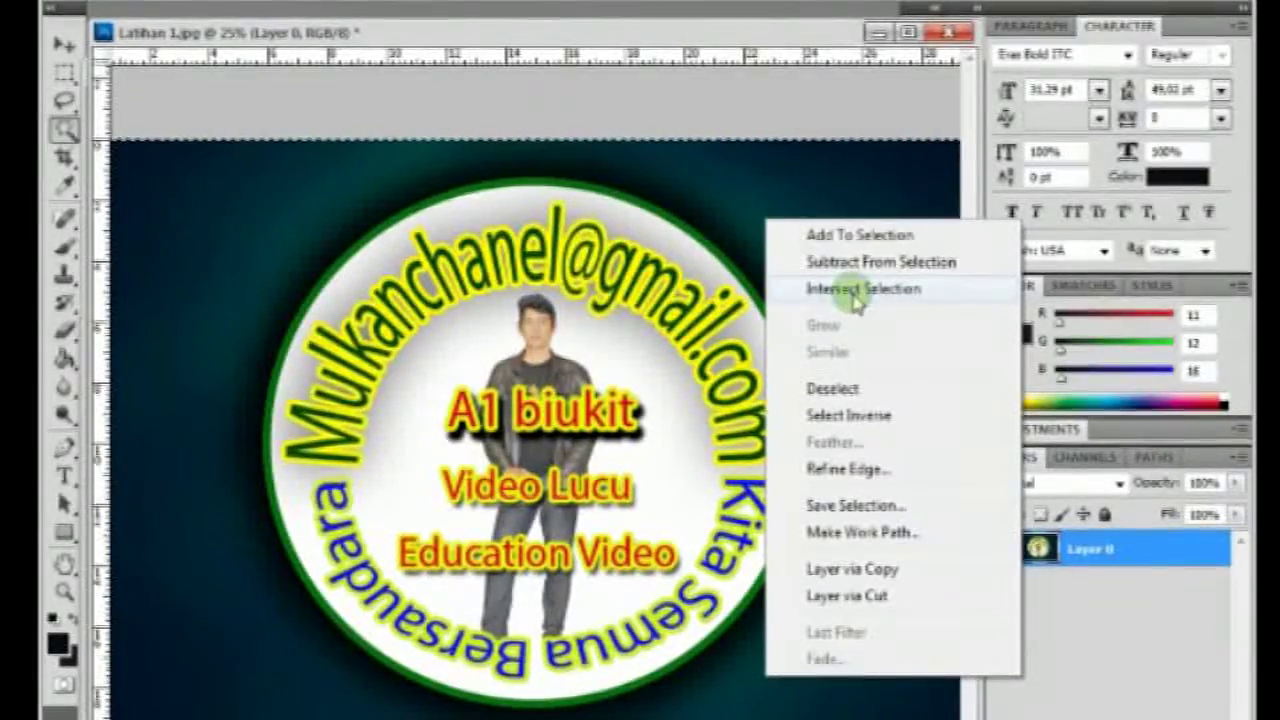
{"action": "left_click", "coordinate": [858, 293]}
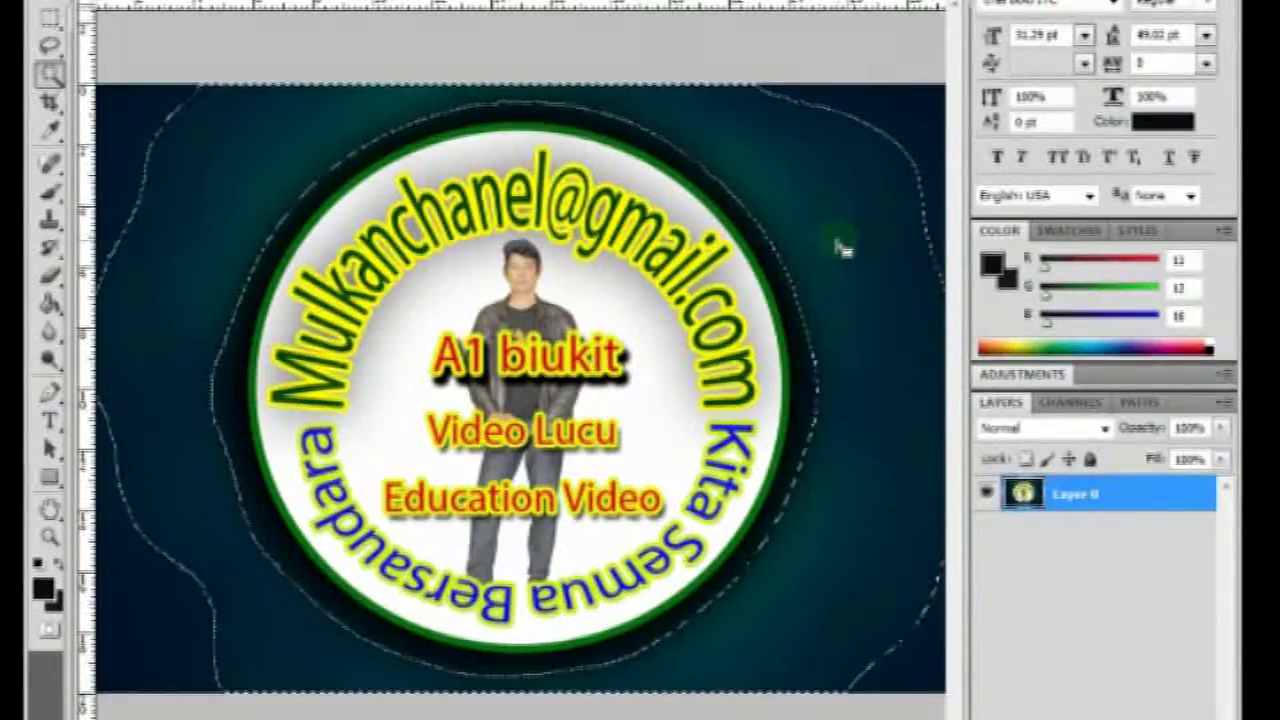
Step: Delete the selected teal background around the logo and the remaining dark areas along both side edges of Layer 0
{"action": "key", "text": "Delete"}
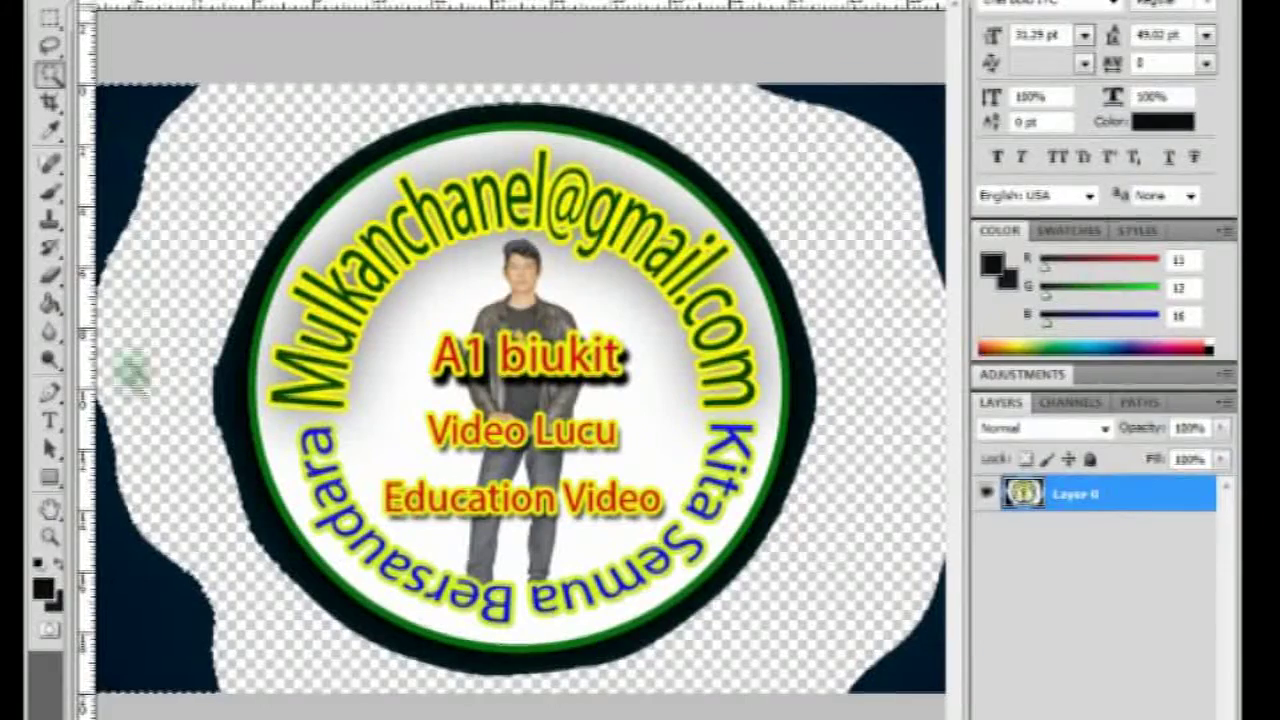
{"action": "key", "text": "Delete"}
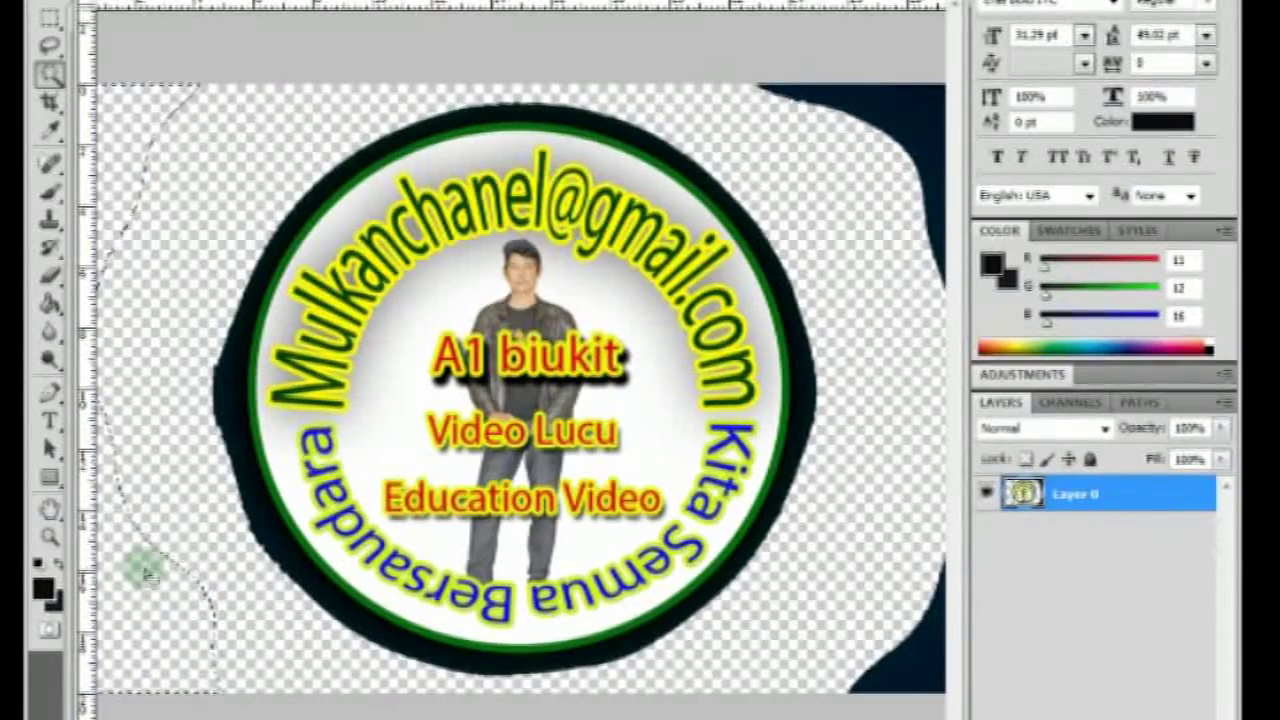
{"action": "left_click", "coordinate": [932, 133]}
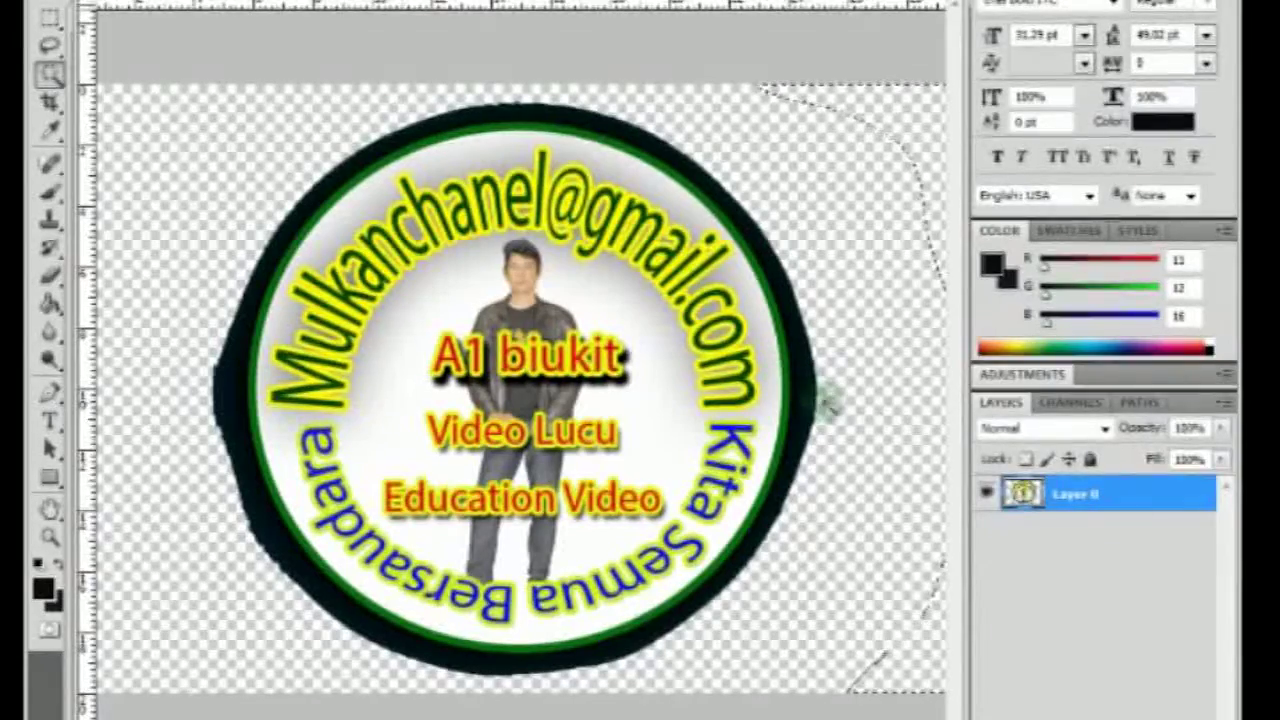
Step: Select the dark ring outside the logo's green border with the Magic Wand and delete it
{"action": "key", "text": "ctrl+plus"}
{"action": "key", "text": "ctrl+plus"}
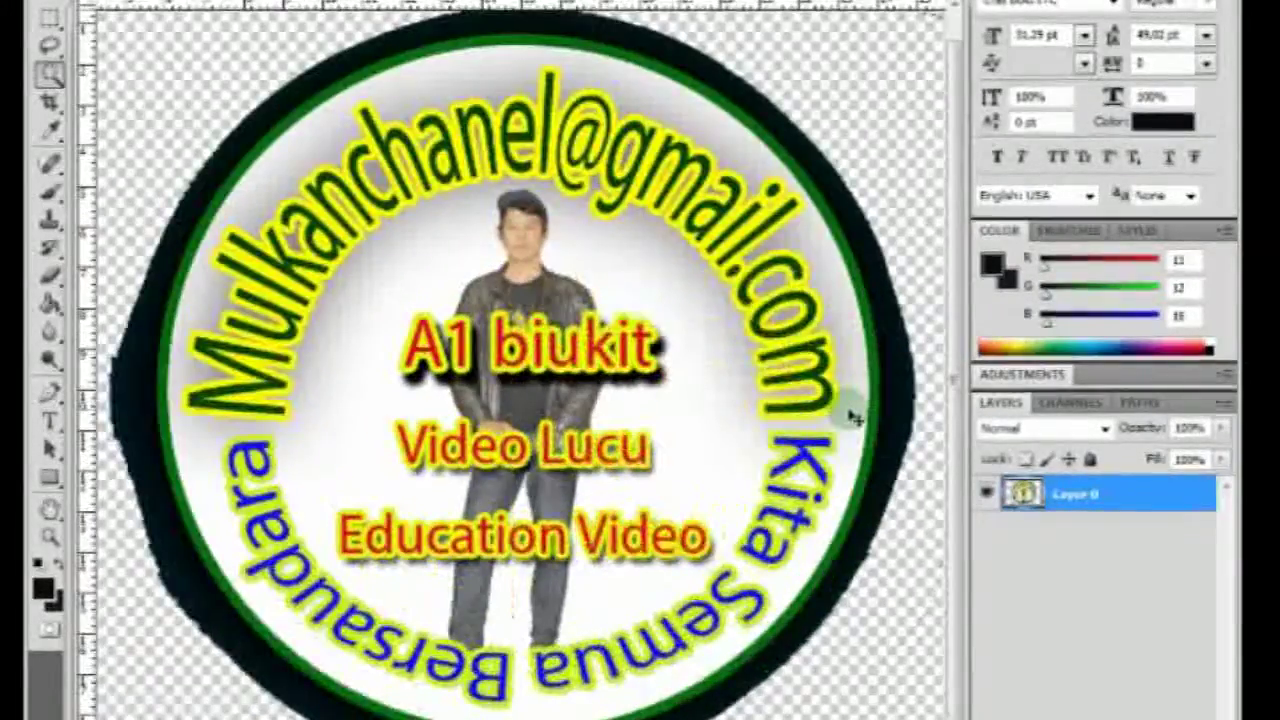
{"action": "left_click_drag", "start_coordinate": [829, 406], "coordinate": [522, 378]}
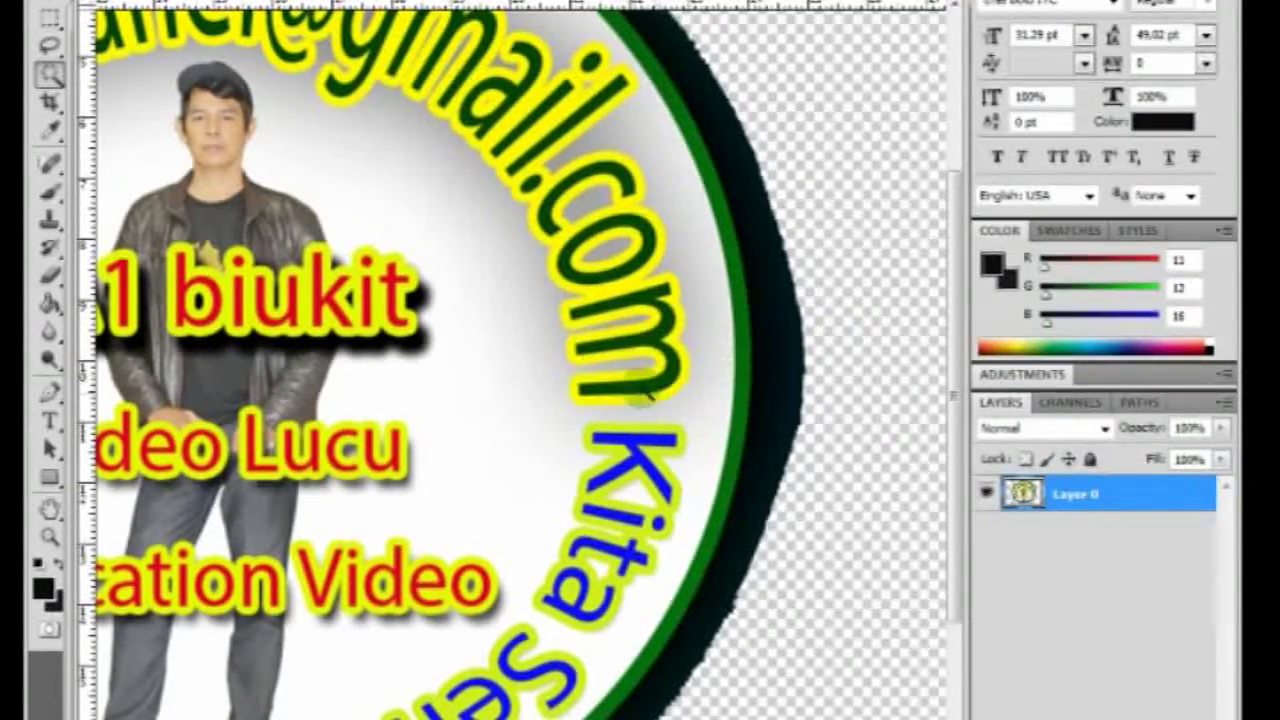
{"action": "left_click", "coordinate": [780, 360]}
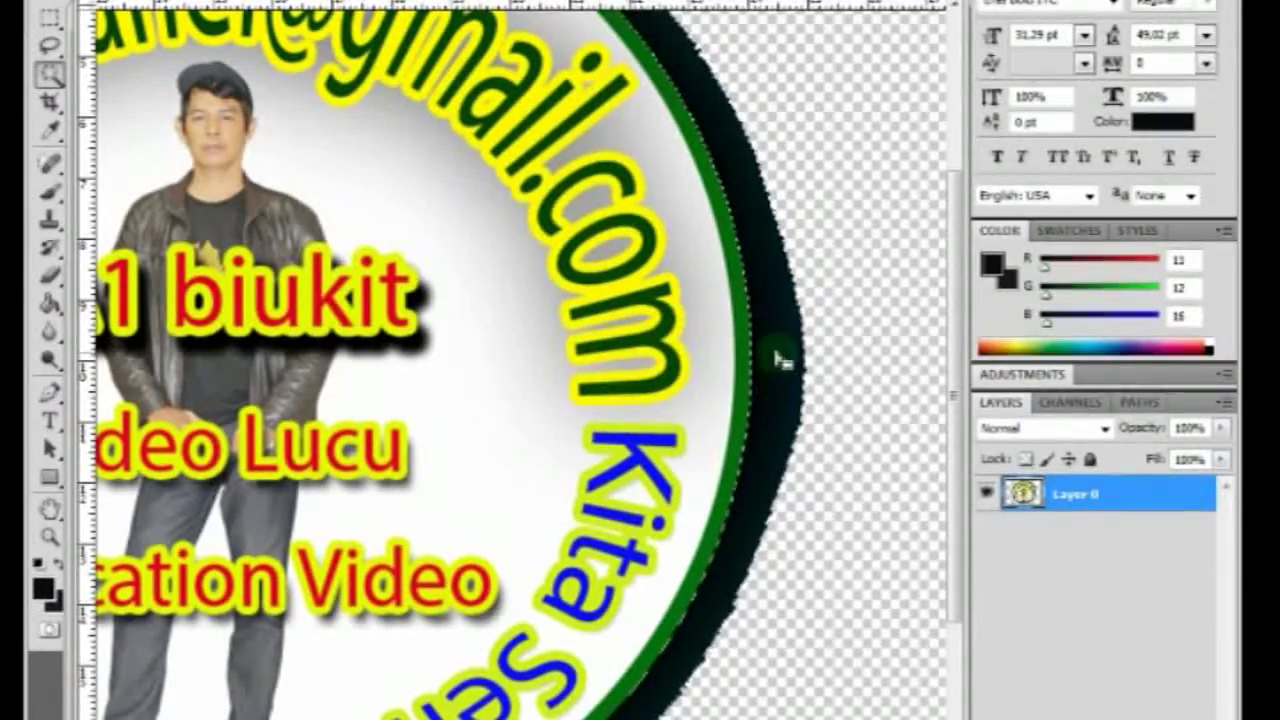
{"action": "key", "text": "ctrl+minus"}
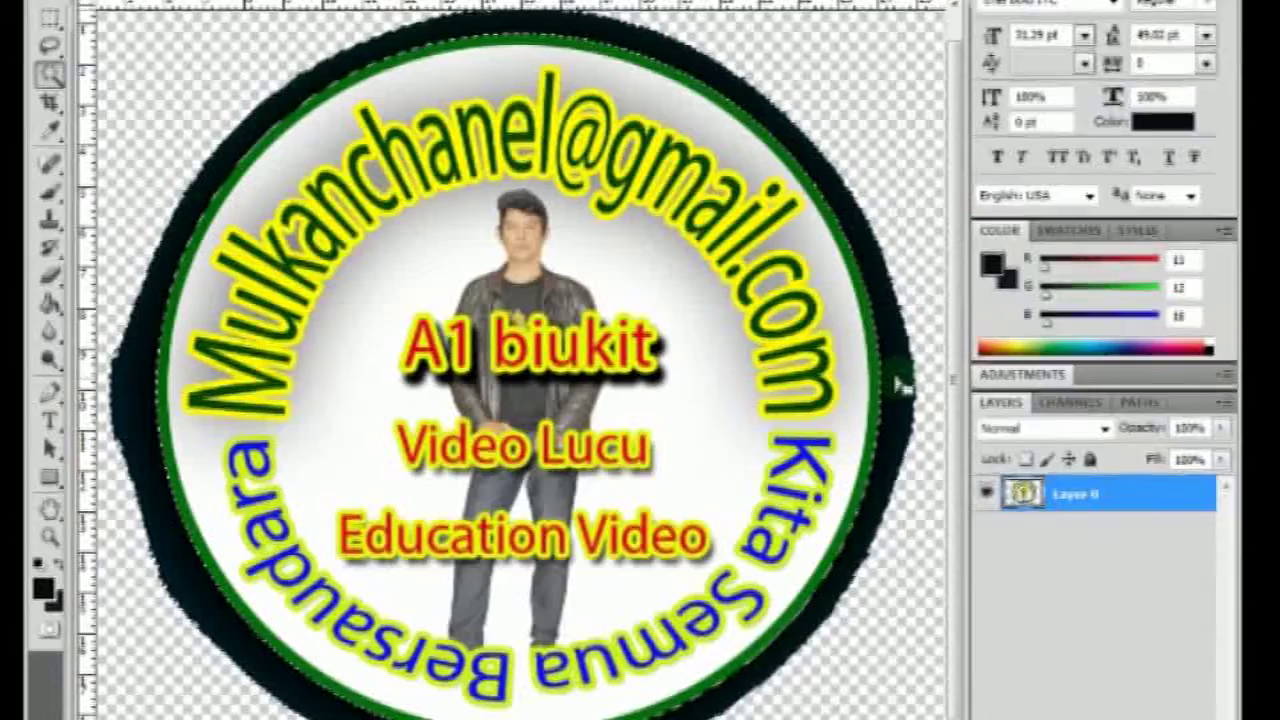
{"action": "key", "text": "Delete"}
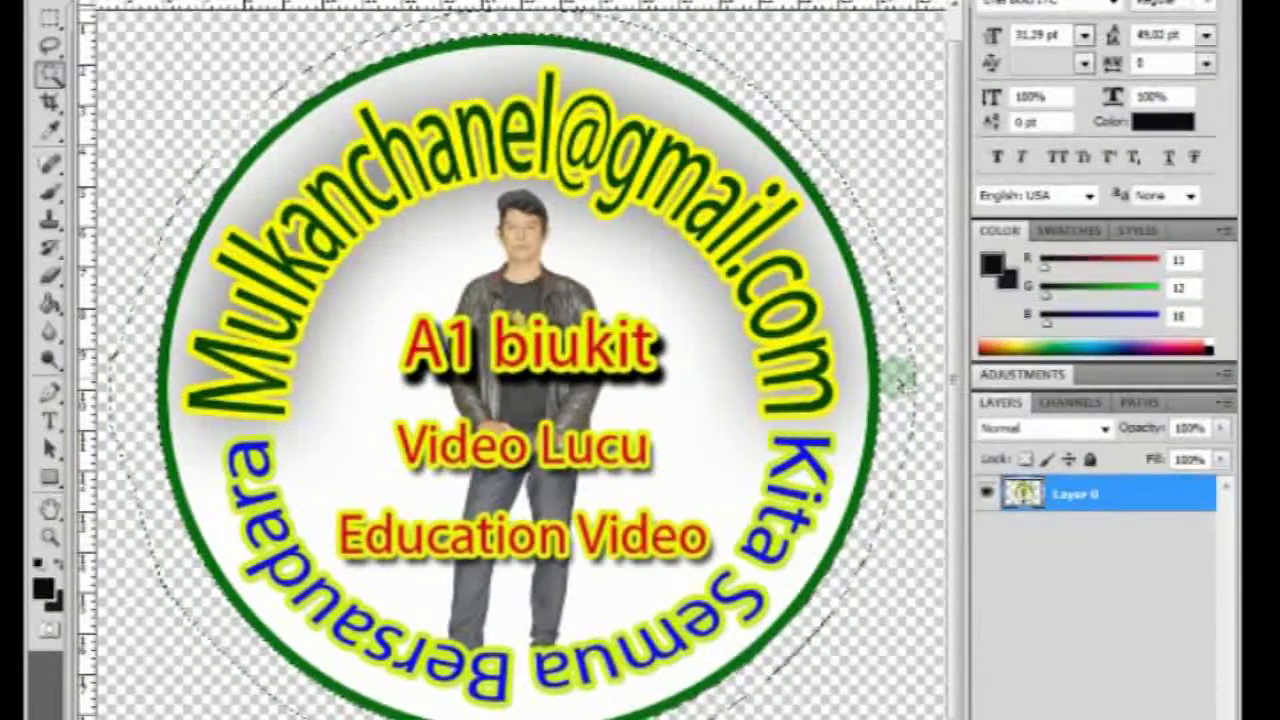
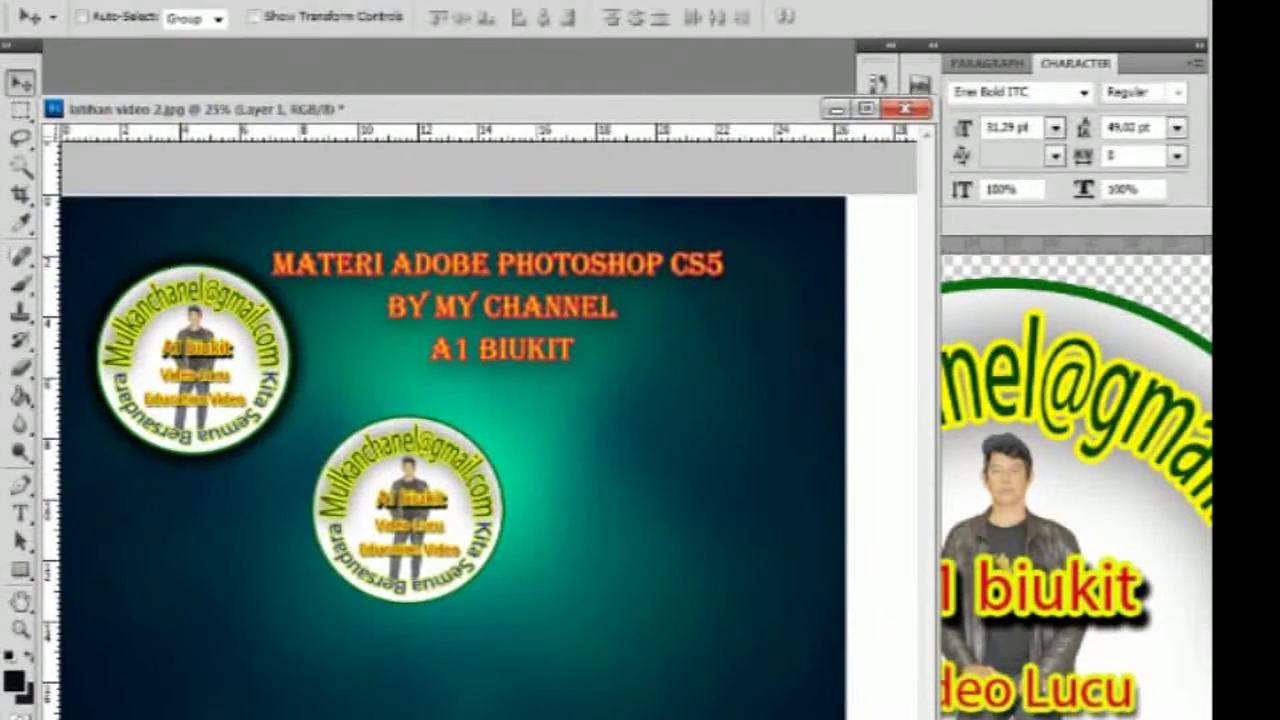
Step: In latihan video 2.jpg, move the cut-out logo below the first logo and copy the full Latihan 1.jpg image in beside them
{"action": "left_click_drag", "start_coordinate": [465, 545], "coordinate": [247, 633]}
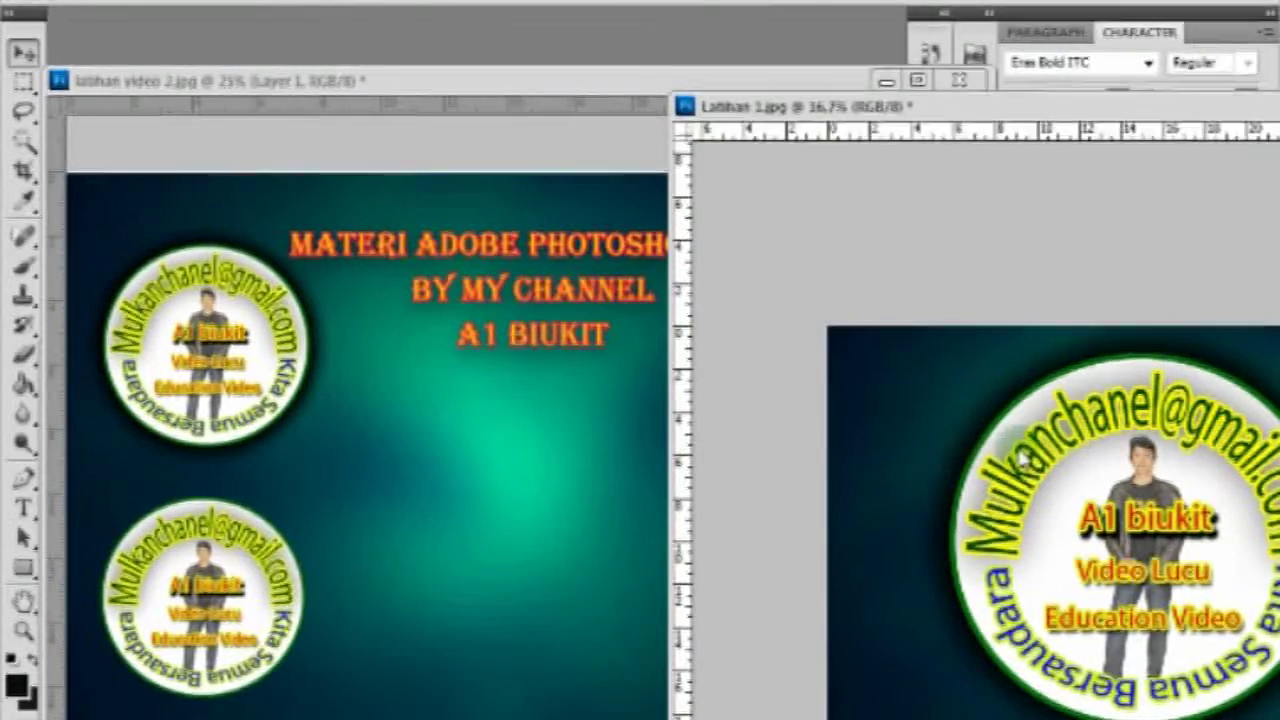
{"action": "left_click", "coordinate": [782, 112]}
{"action": "left_click_drag", "start_coordinate": [905, 462], "coordinate": [838, 150]}
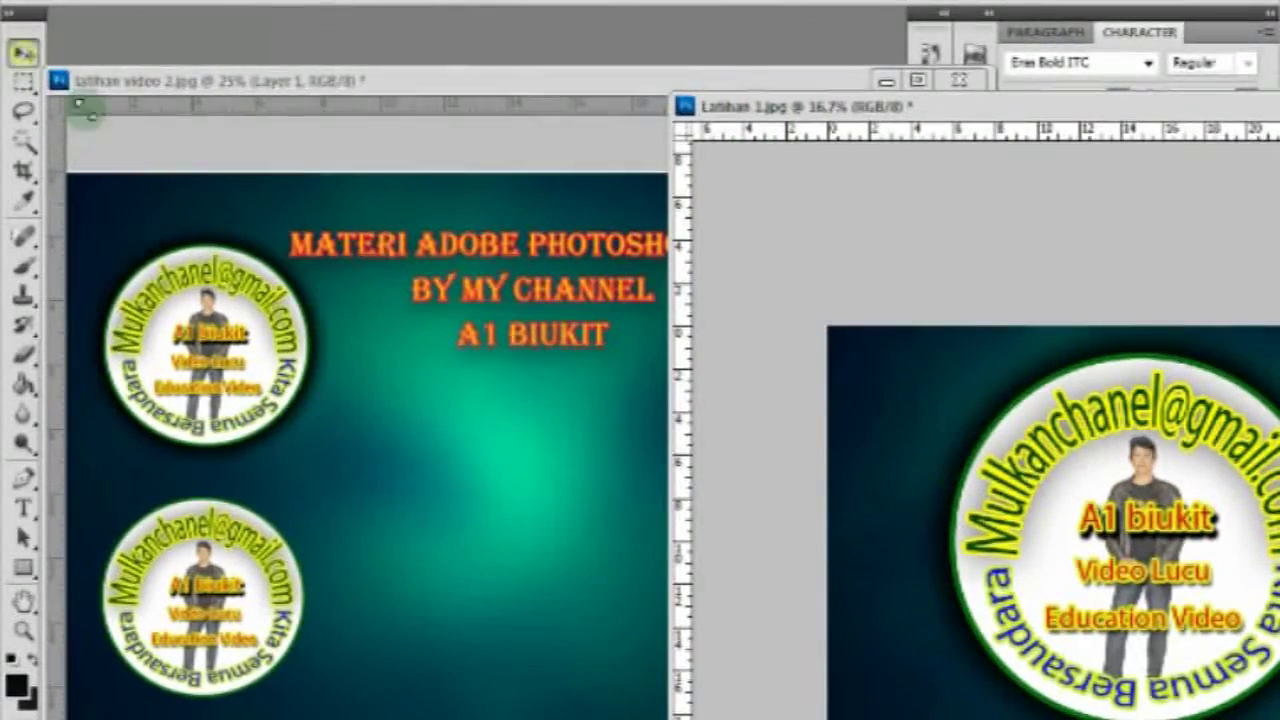
{"action": "left_click_drag", "start_coordinate": [910, 508], "coordinate": [646, 651]}
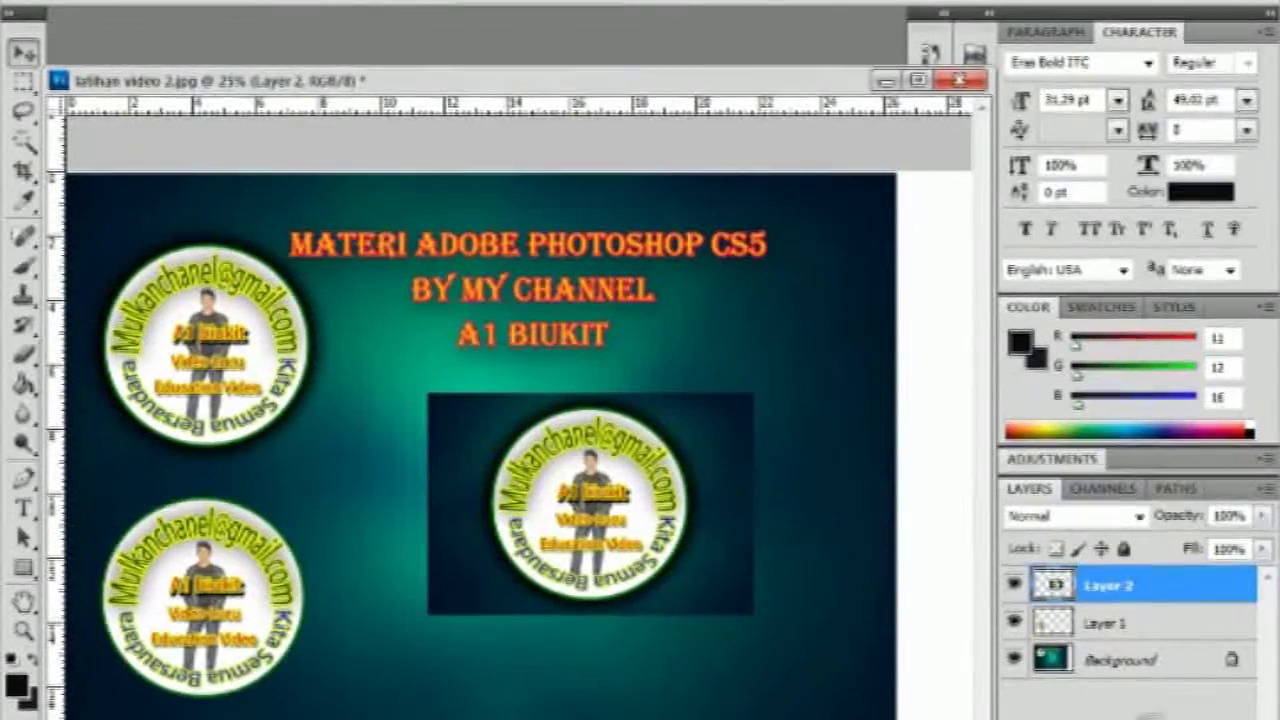
Step: Select Layer 2, Layer 1 and Background in turn to examine the layer order
{"action": "left_click", "coordinate": [1160, 660]}
{"action": "left_click", "coordinate": [1160, 612]}
{"action": "left_click", "coordinate": [1160, 590]}
{"action": "left_click", "coordinate": [1163, 630]}
{"action": "left_click", "coordinate": [1163, 662]}
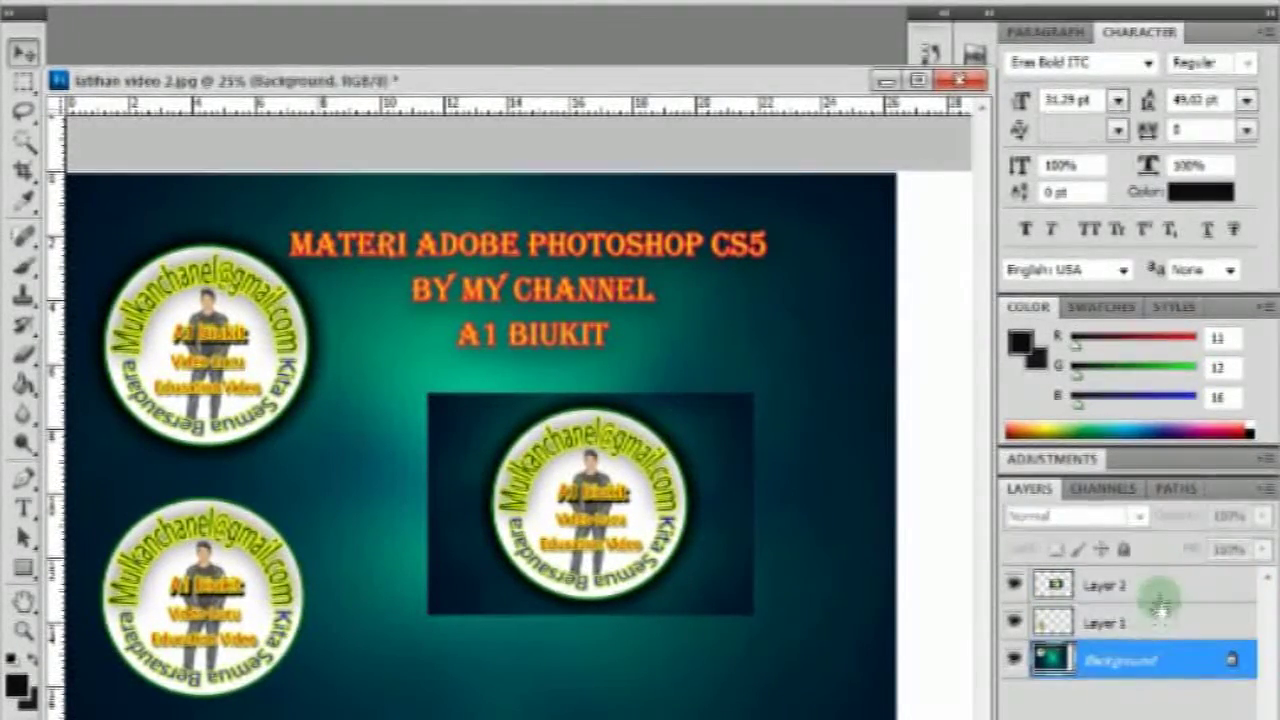
{"action": "left_click", "coordinate": [1163, 594]}
{"action": "left_click", "coordinate": [1157, 622]}
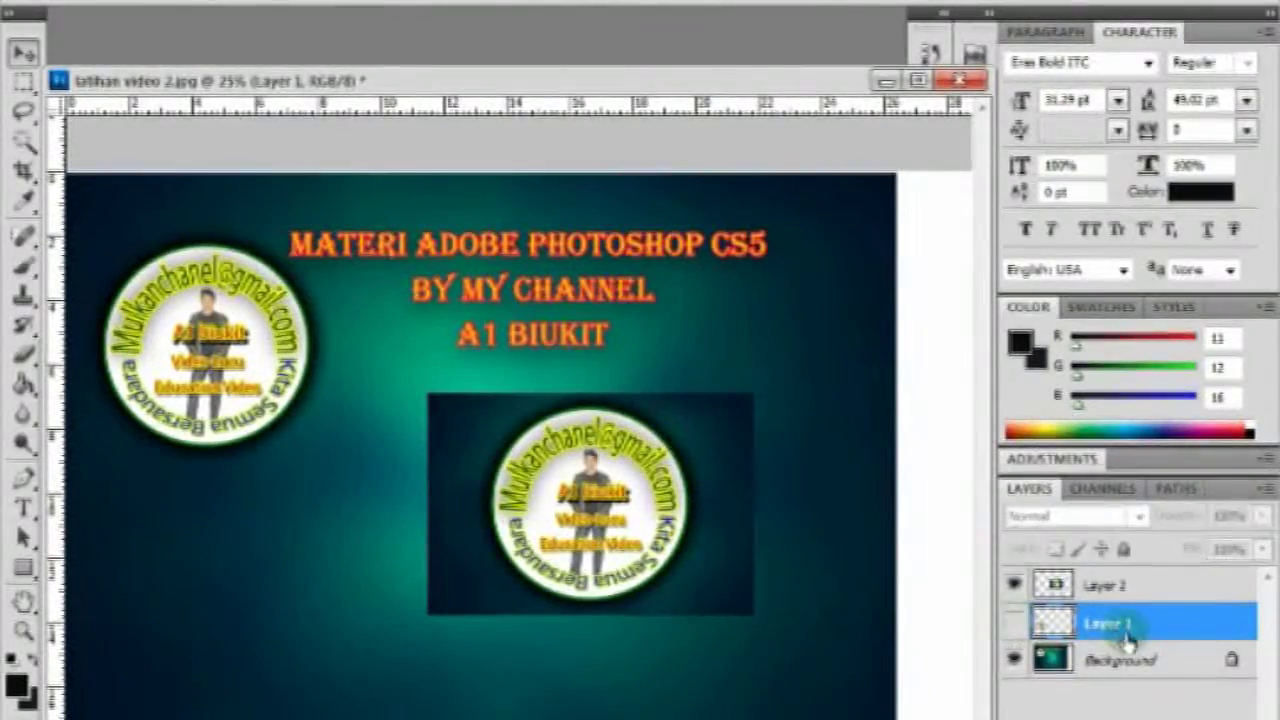
Step: Toggle the visibility of Layer 1 and Layer 2 to examine which logo copy each one holds
{"action": "left_click", "coordinate": [1015, 623]}
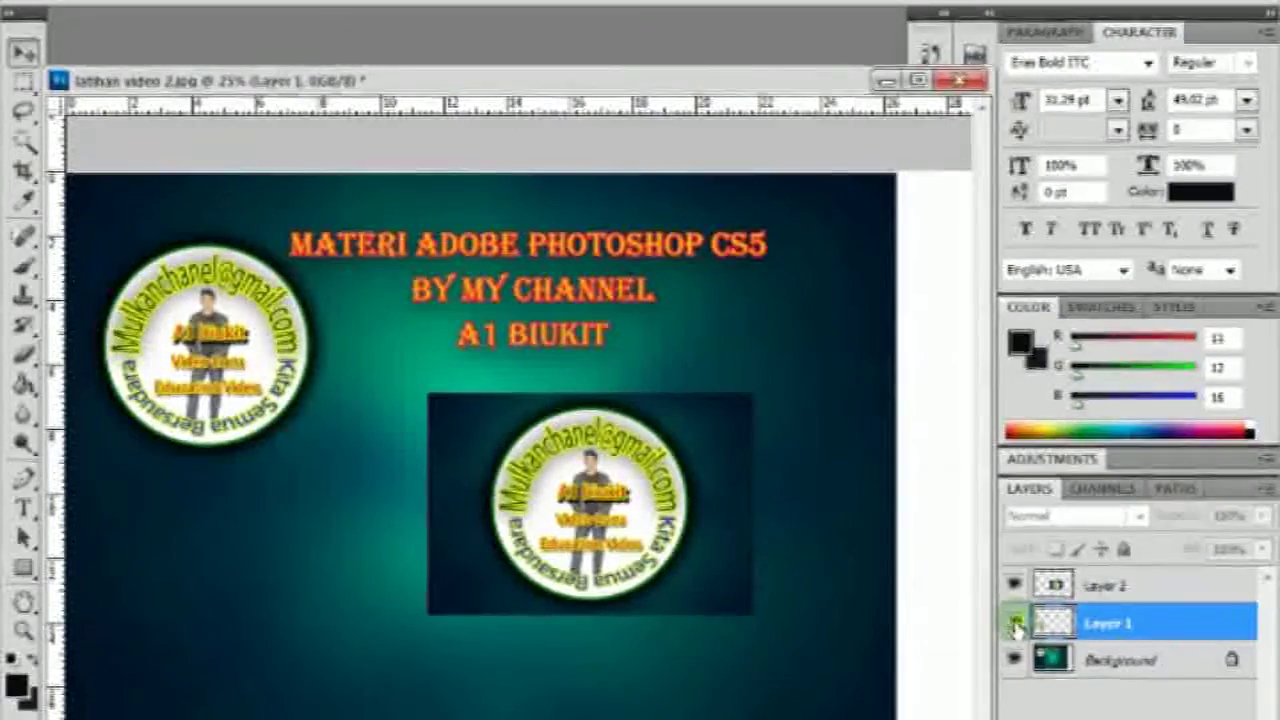
{"action": "left_click", "coordinate": [1015, 623]}
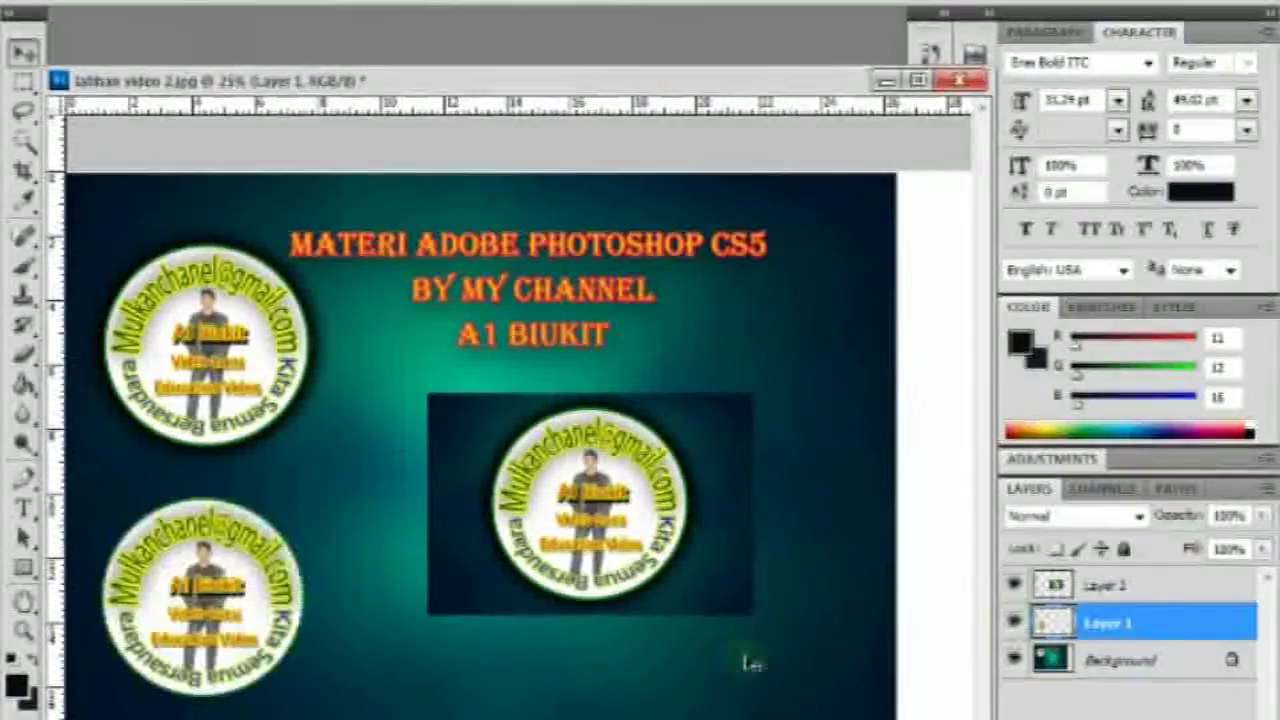
{"action": "left_click", "coordinate": [1014, 625]}
{"action": "left_click", "coordinate": [1014, 625]}
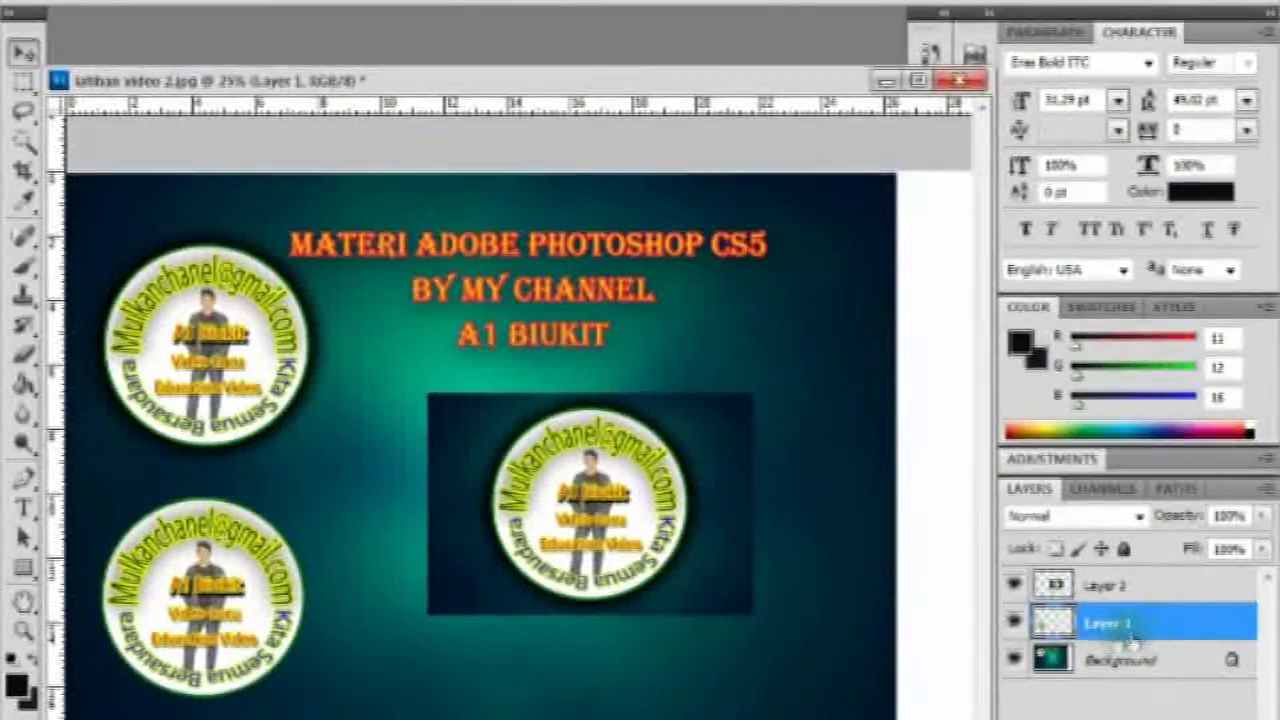
{"action": "left_click", "coordinate": [1016, 586]}
{"action": "left_click", "coordinate": [1016, 586]}
{"action": "left_click", "coordinate": [1016, 586]}
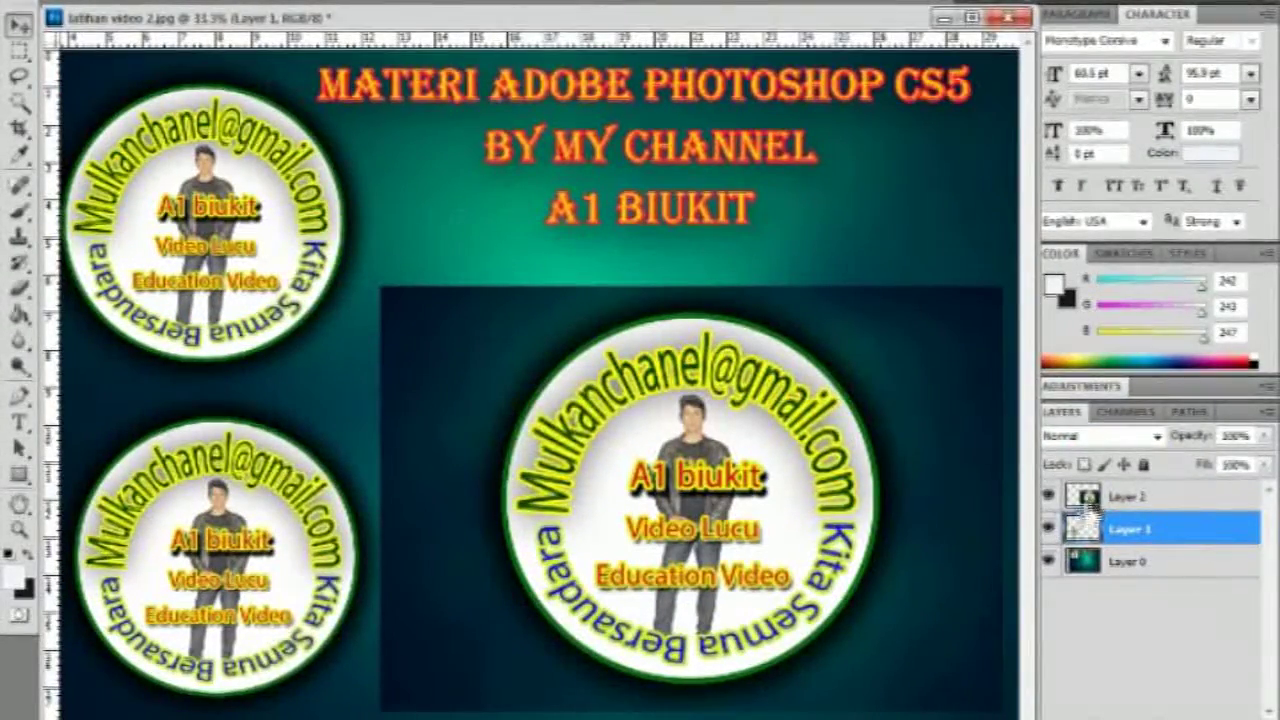
Step: Select Layer 2 and switch its visibility off and on to examine the large logo image
{"action": "left_click", "coordinate": [1145, 500]}
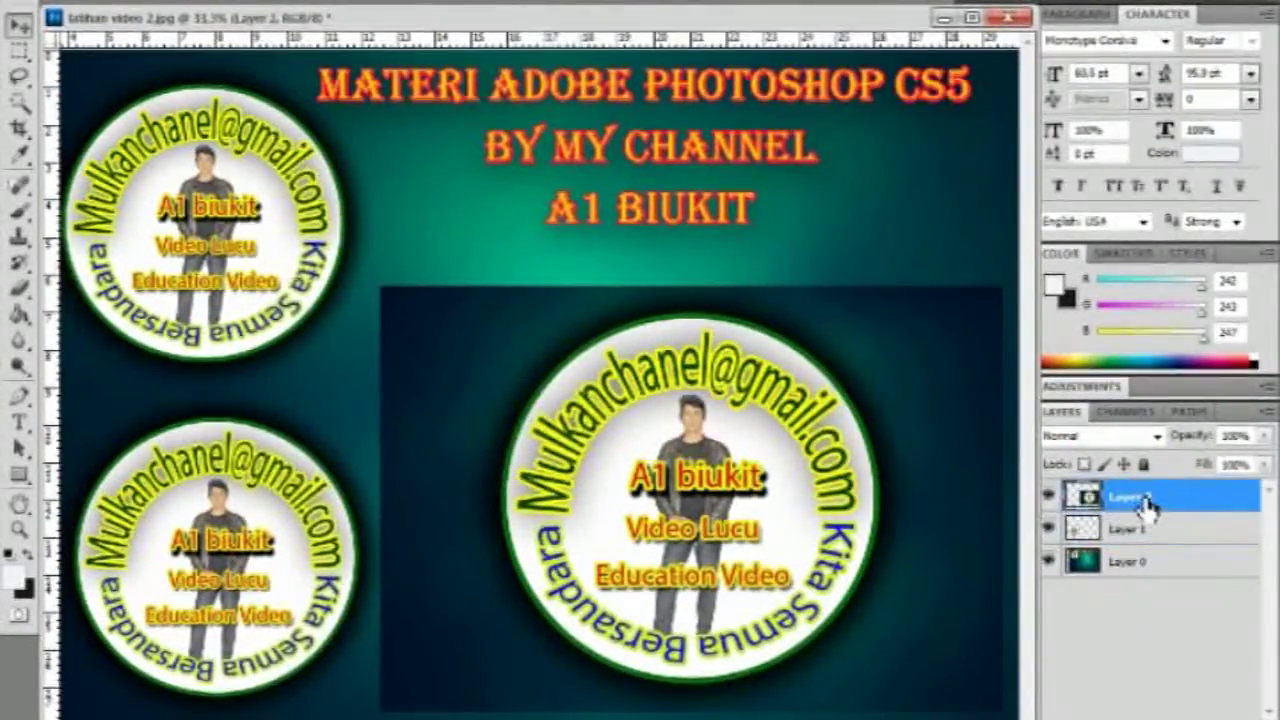
{"action": "left_click", "coordinate": [1049, 498]}
{"action": "left_click", "coordinate": [1049, 498]}
{"action": "left_click", "coordinate": [1049, 498]}
{"action": "left_click", "coordinate": [1049, 498]}
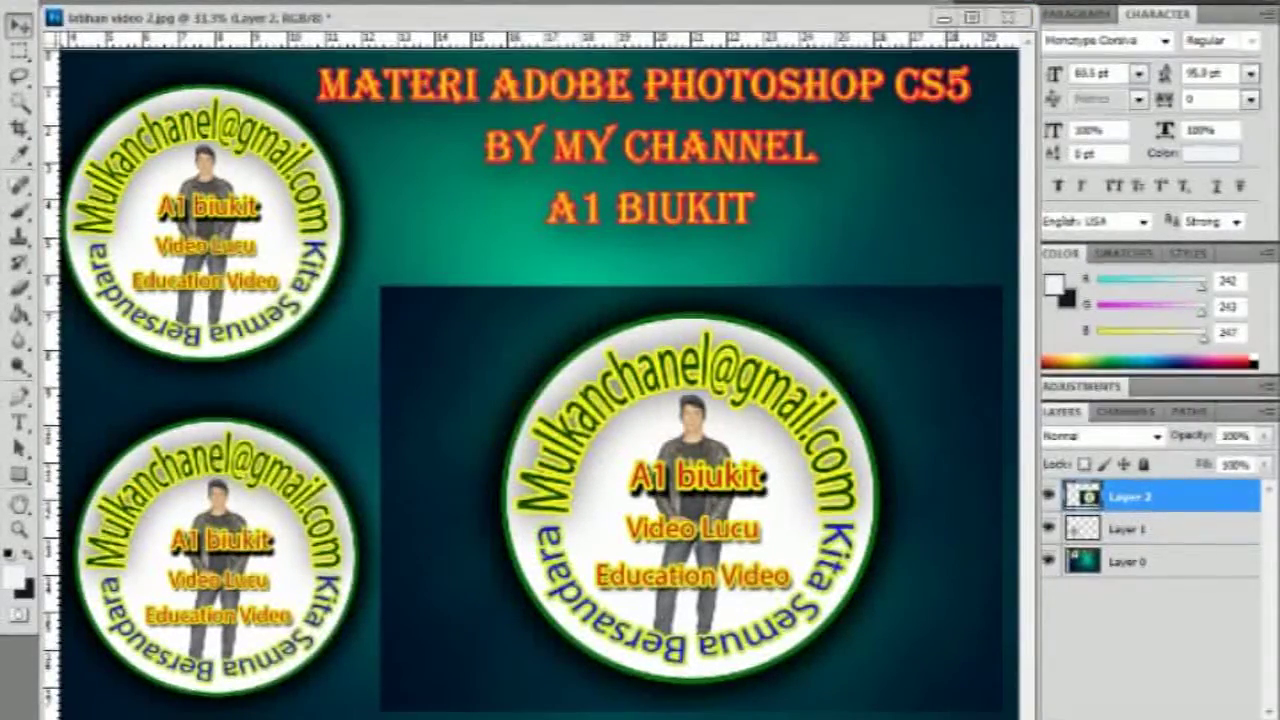
Step: Select Layer 0 and switch its visibility off and on to examine the background
{"action": "left_click", "coordinate": [1125, 562]}
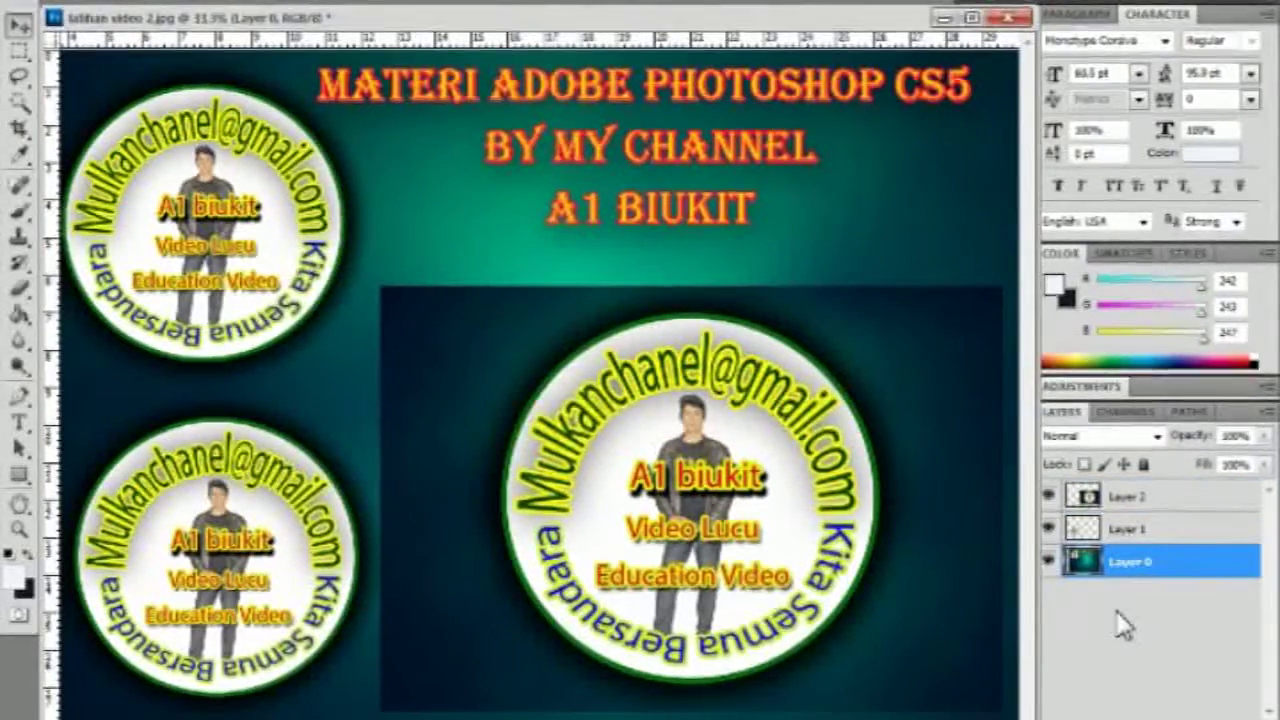
{"action": "left_click", "coordinate": [1049, 564]}
{"action": "left_click", "coordinate": [1049, 564]}
{"action": "left_click", "coordinate": [1049, 564]}
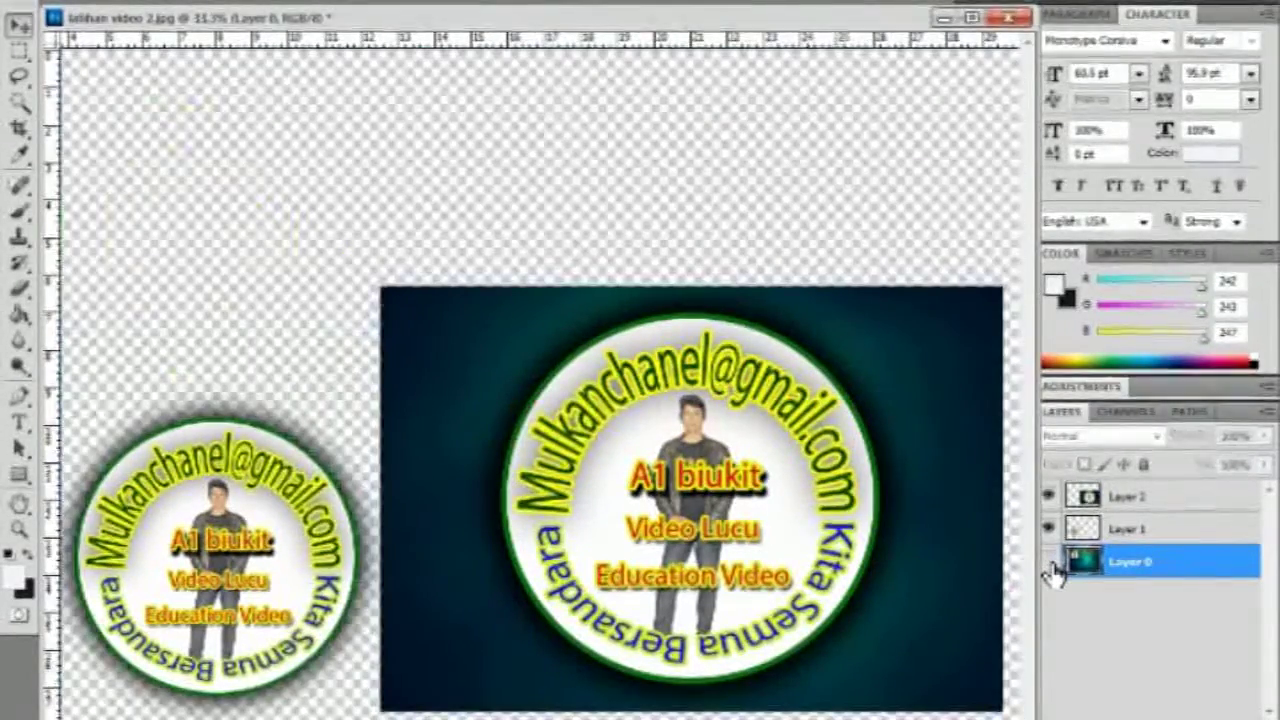
{"action": "left_click", "coordinate": [1049, 564]}
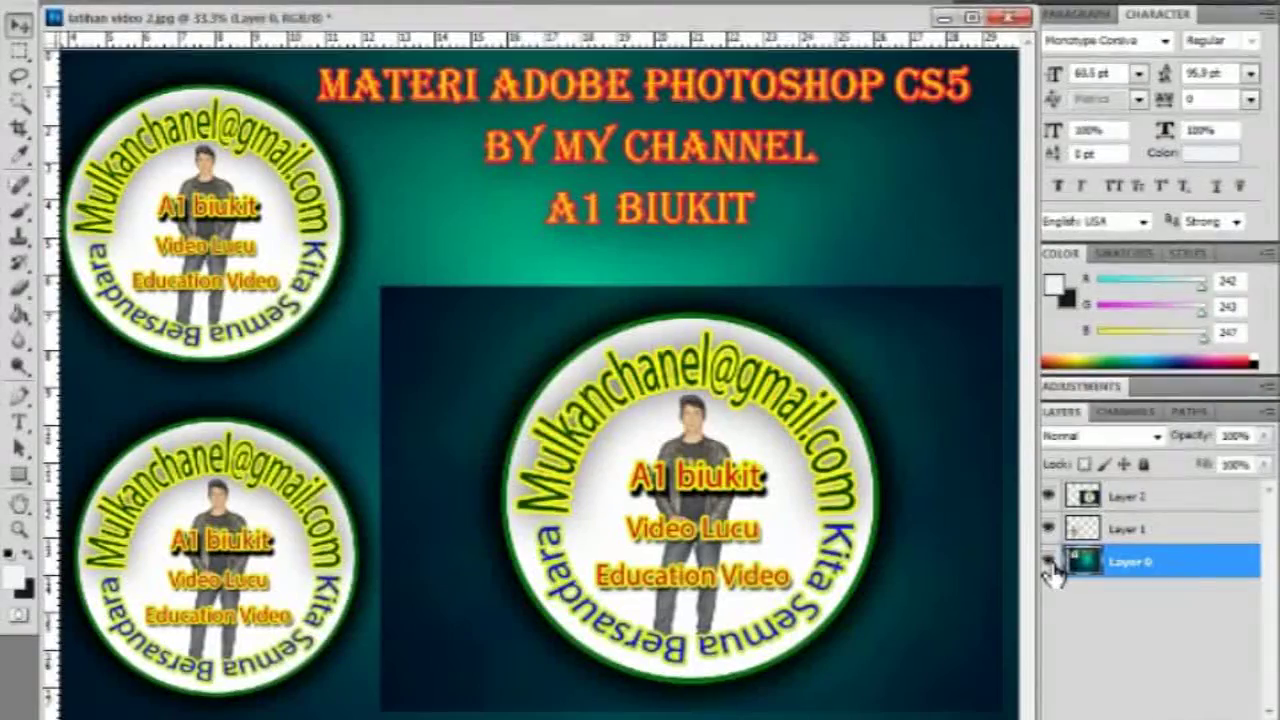
{"action": "left_click", "coordinate": [1049, 564]}
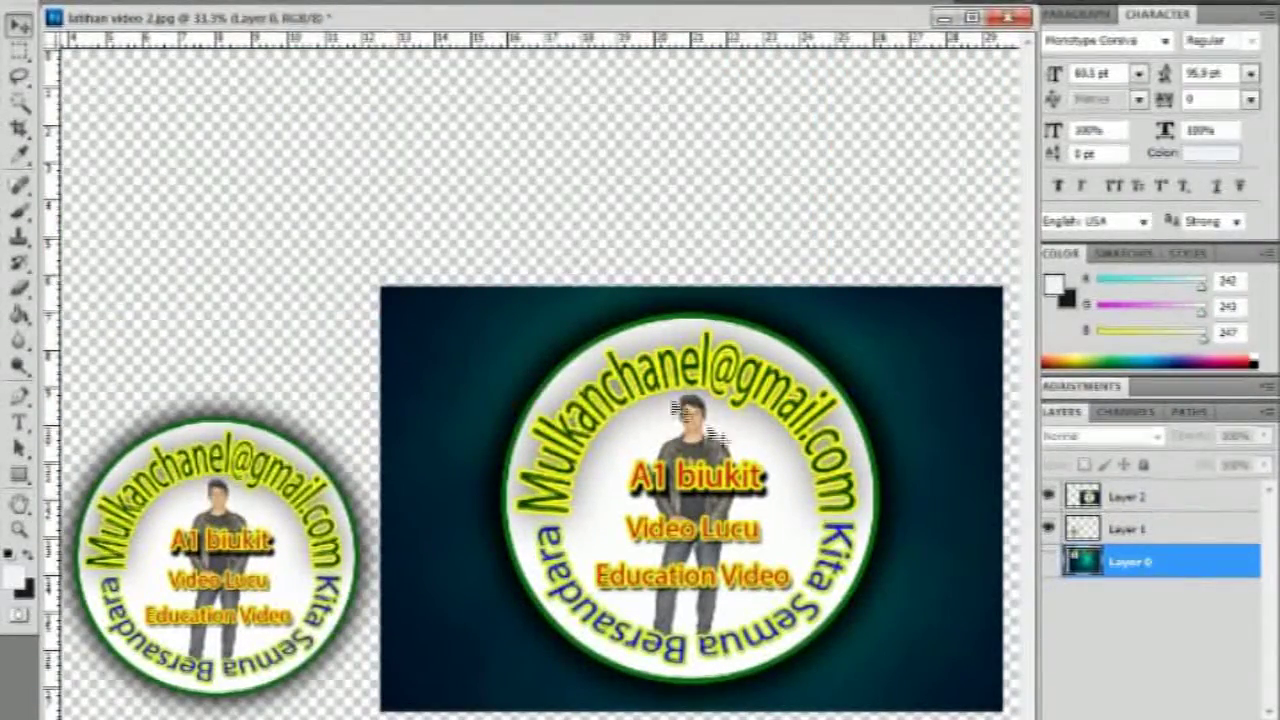
{"action": "left_click", "coordinate": [1049, 563]}
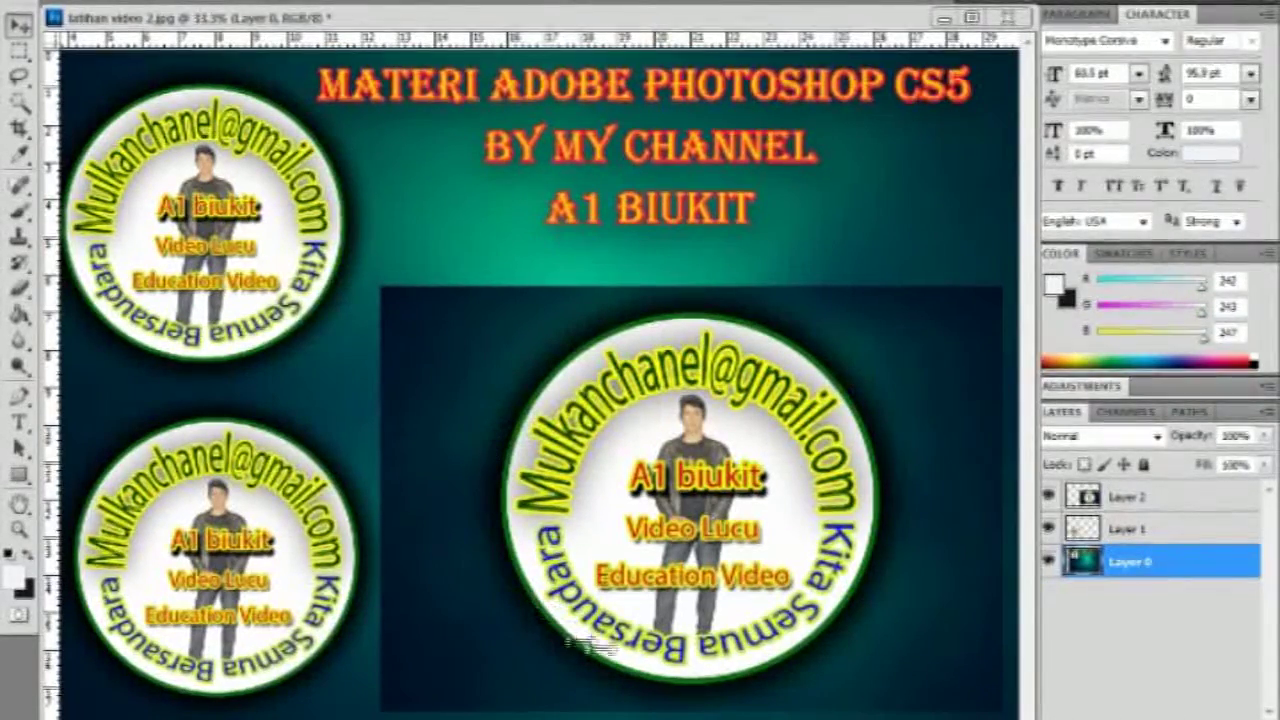
Step: Try Select All and Magic Wand selections around the lower-left logo on Layer 1, clearing each selection
{"action": "left_click", "coordinate": [1122, 500]}
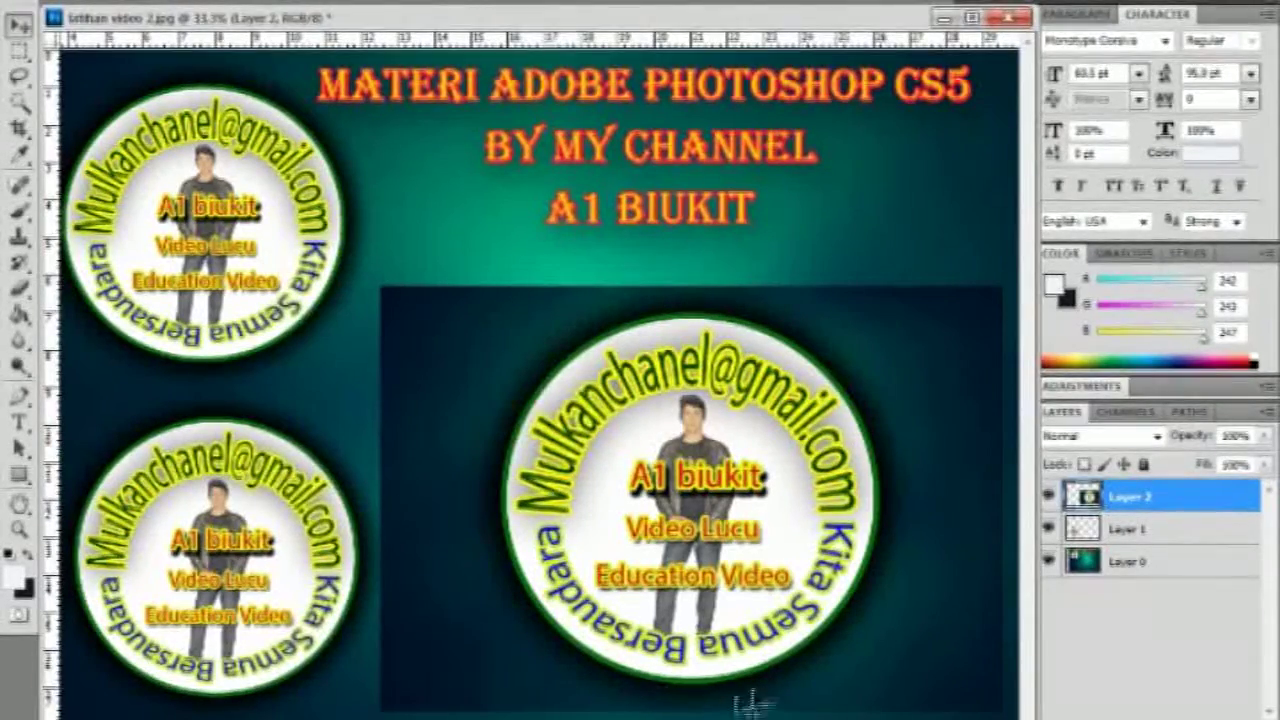
{"action": "left_click", "coordinate": [1176, 541]}
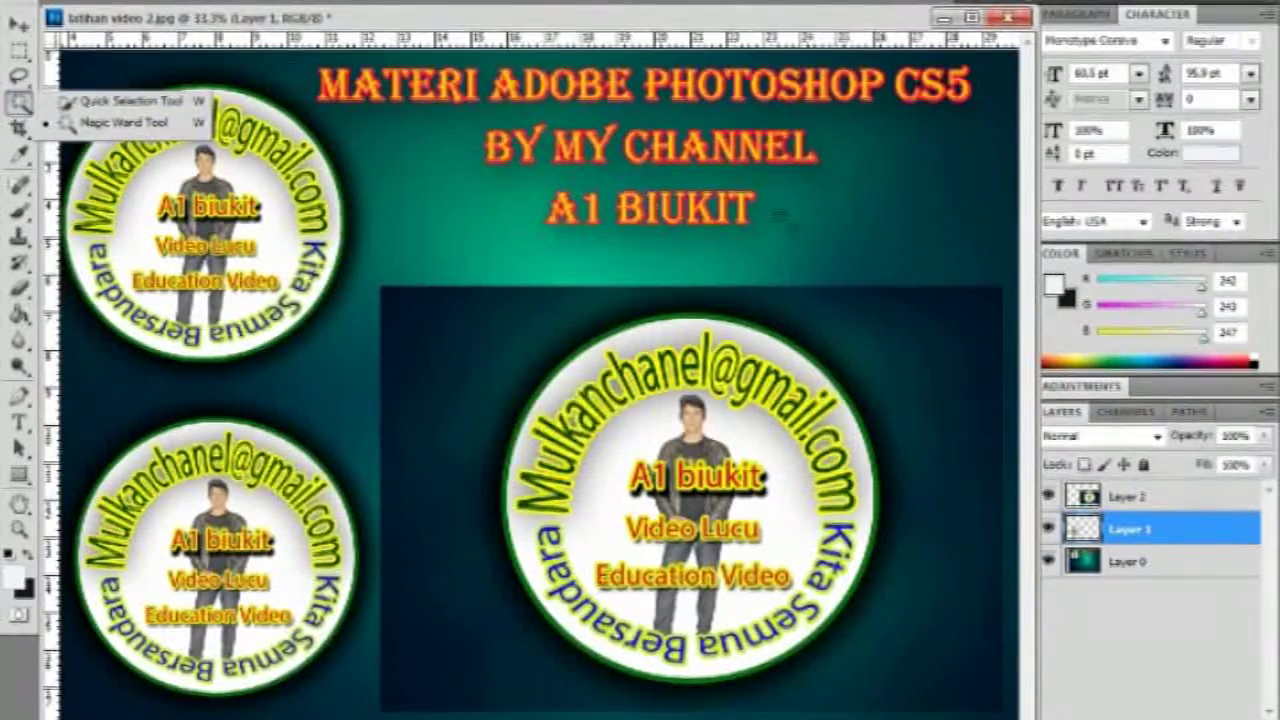
{"action": "right_click", "coordinate": [882, 378]}
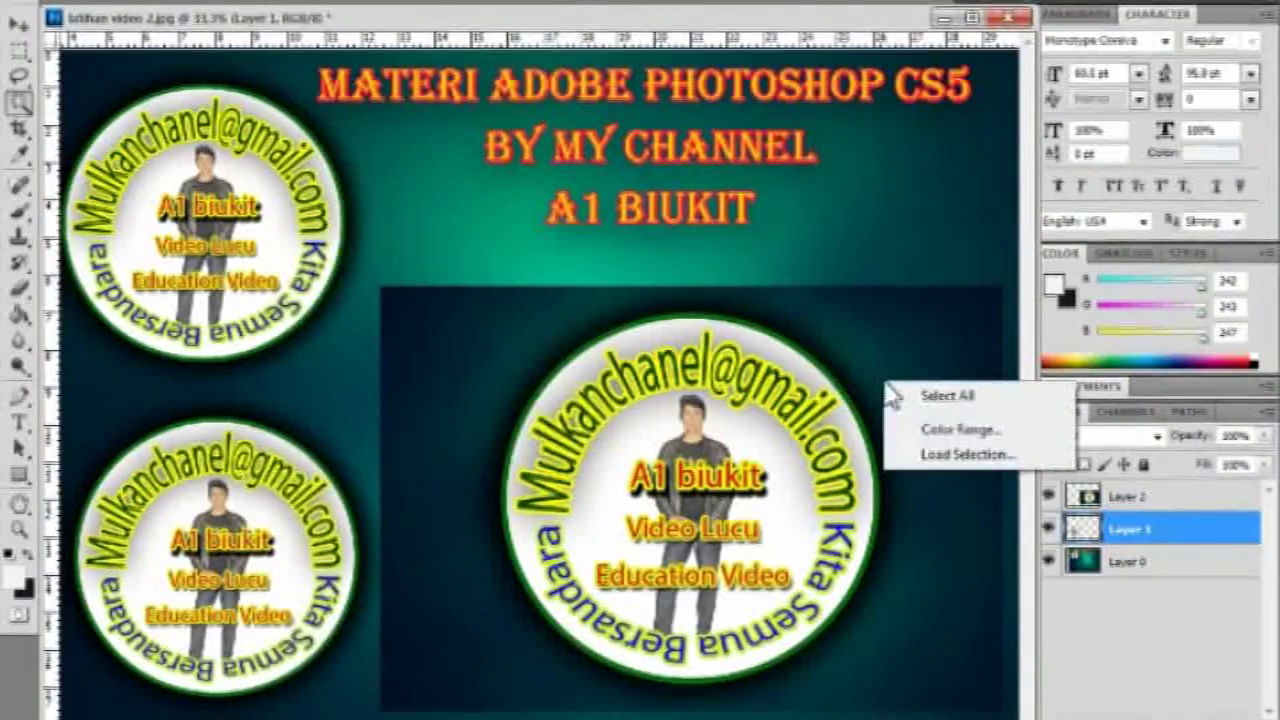
{"action": "left_click", "coordinate": [966, 400]}
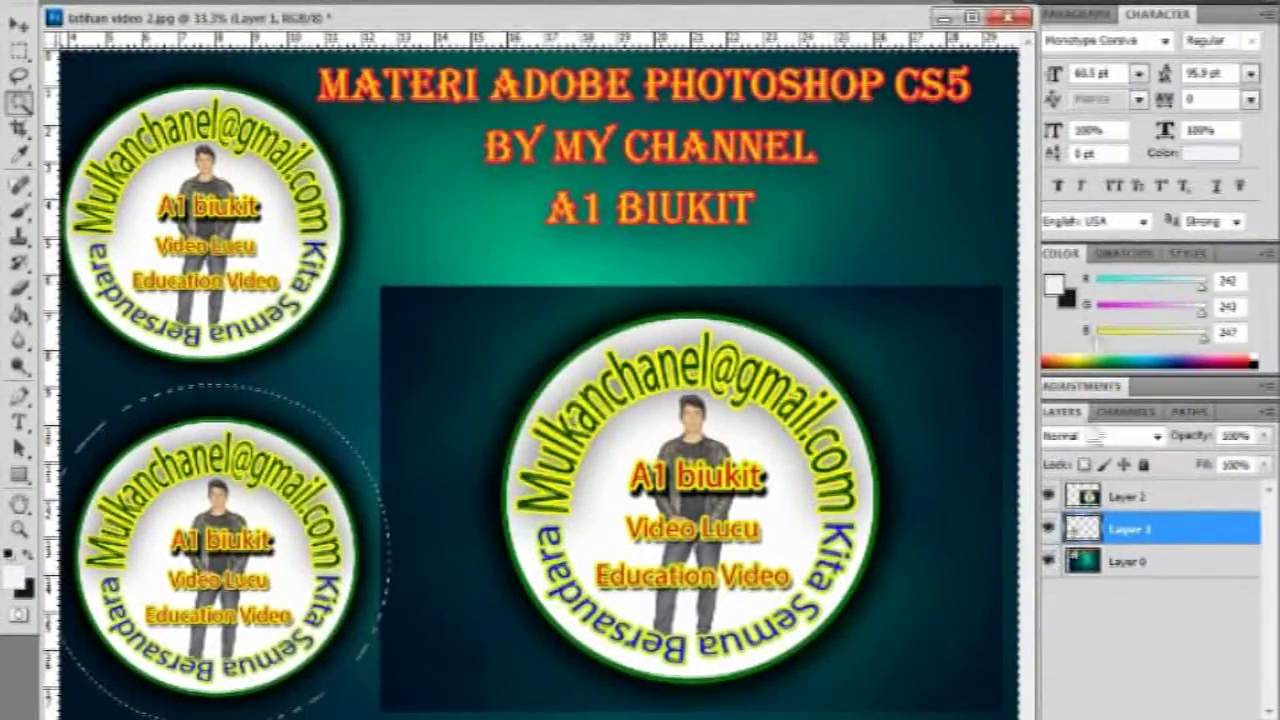
{"action": "key", "text": "ctrl+d"}
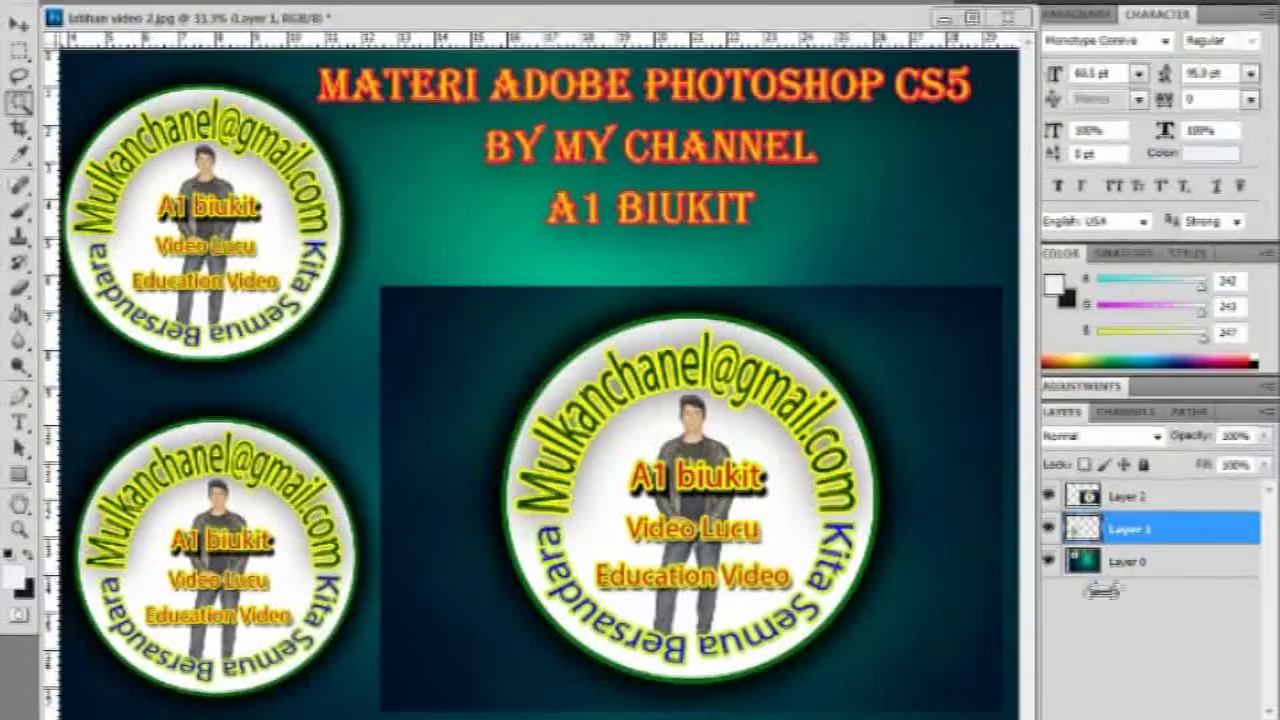
{"action": "left_click", "coordinate": [1115, 499]}
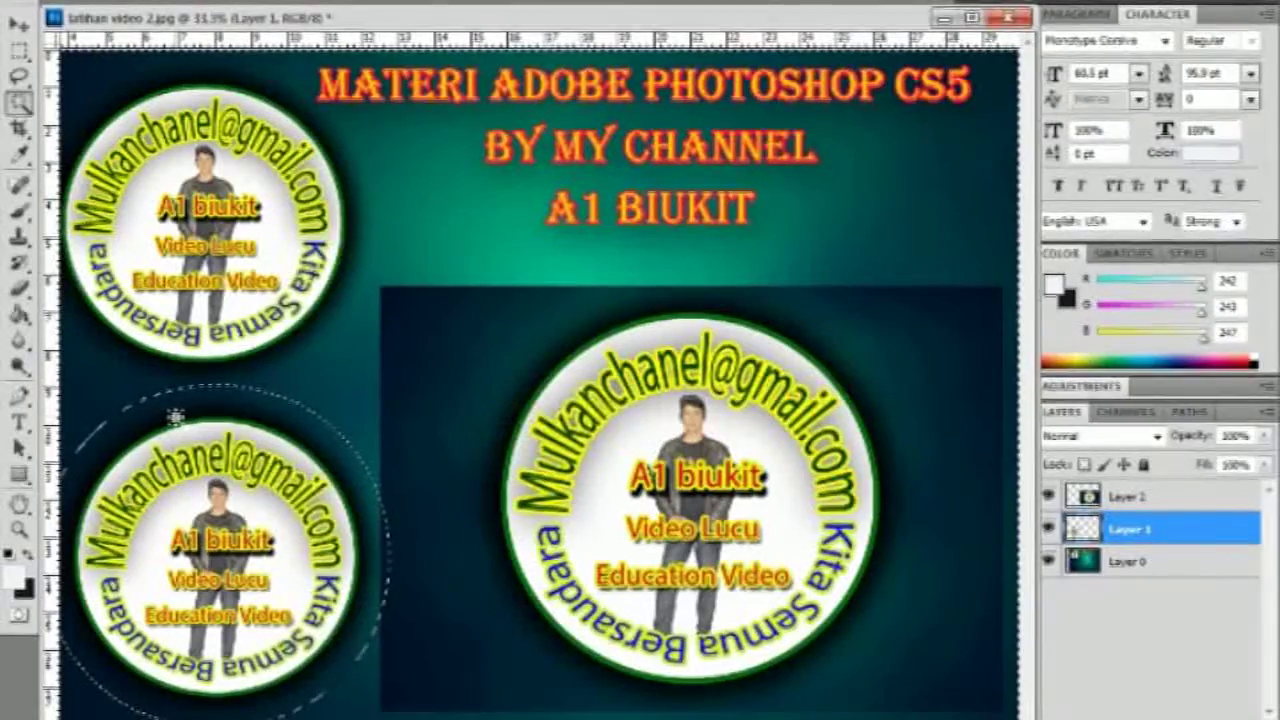
{"action": "right_click", "coordinate": [178, 420]}
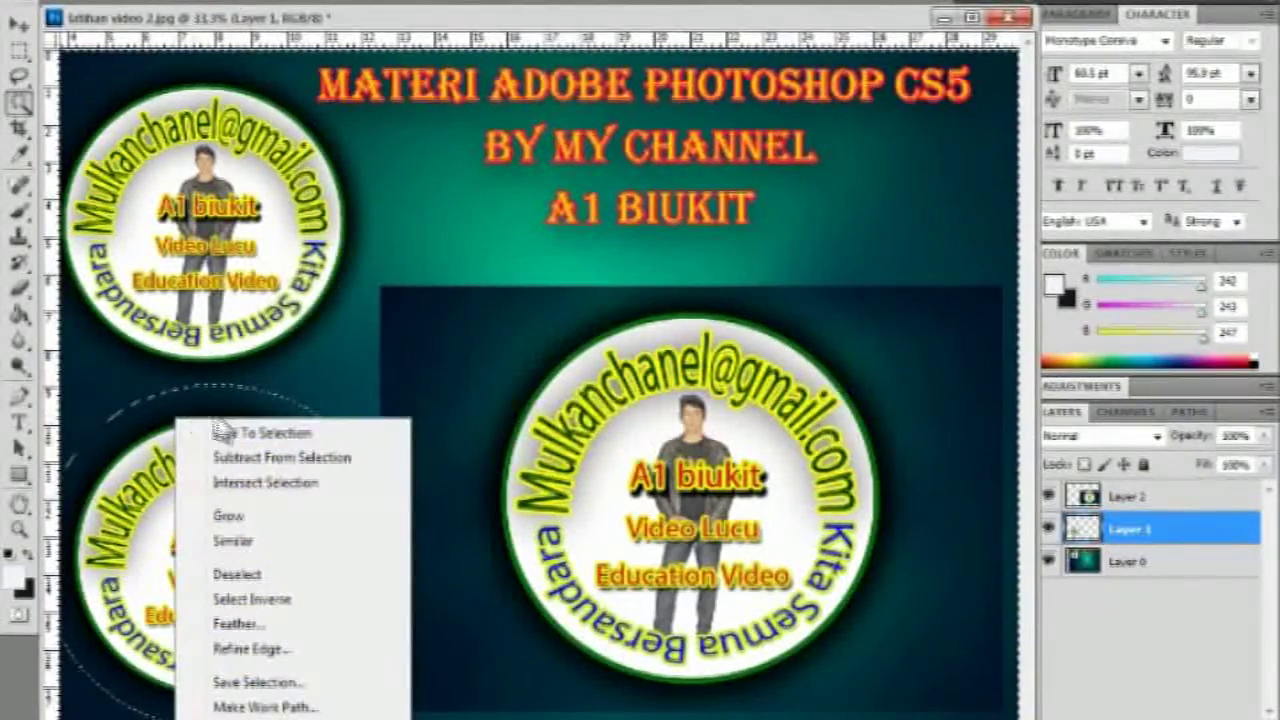
{"action": "left_click", "coordinate": [268, 576]}
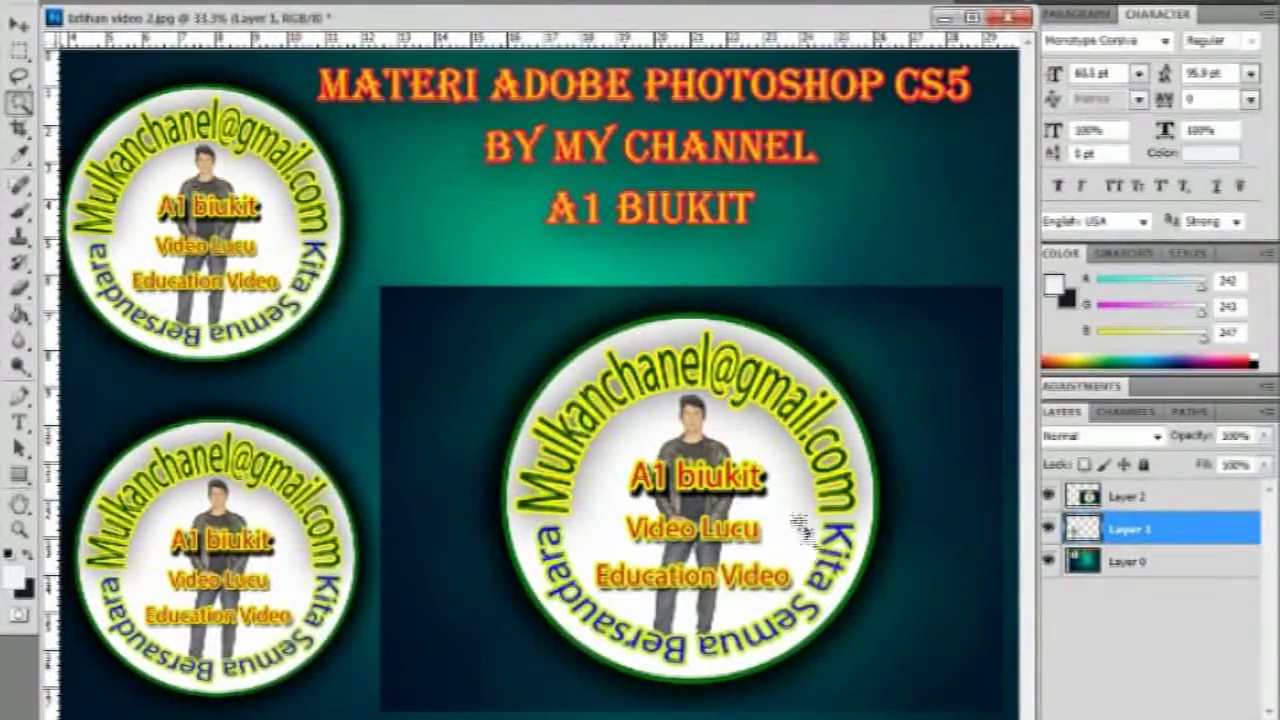
Step: Make Layer 2 active, choose the Magic Wand tool and apply Select All over the large logo image
{"action": "left_click", "coordinate": [1155, 505]}
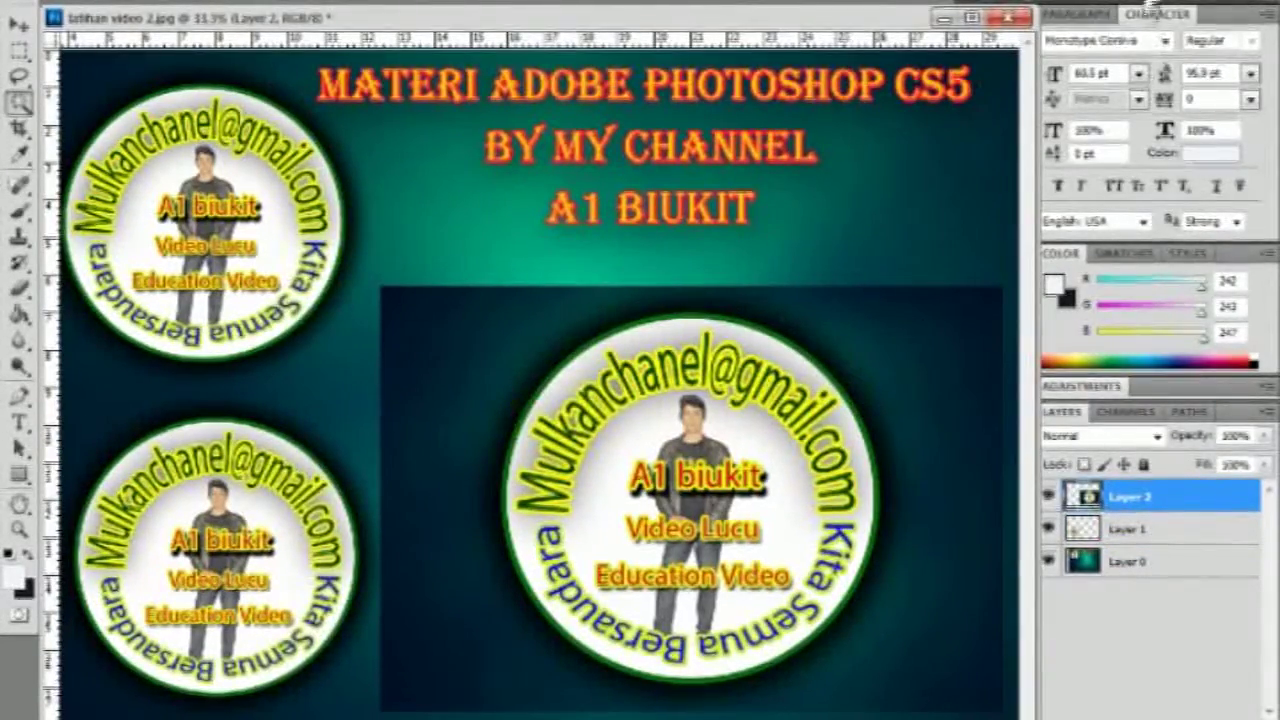
{"action": "left_click", "coordinate": [21, 107]}
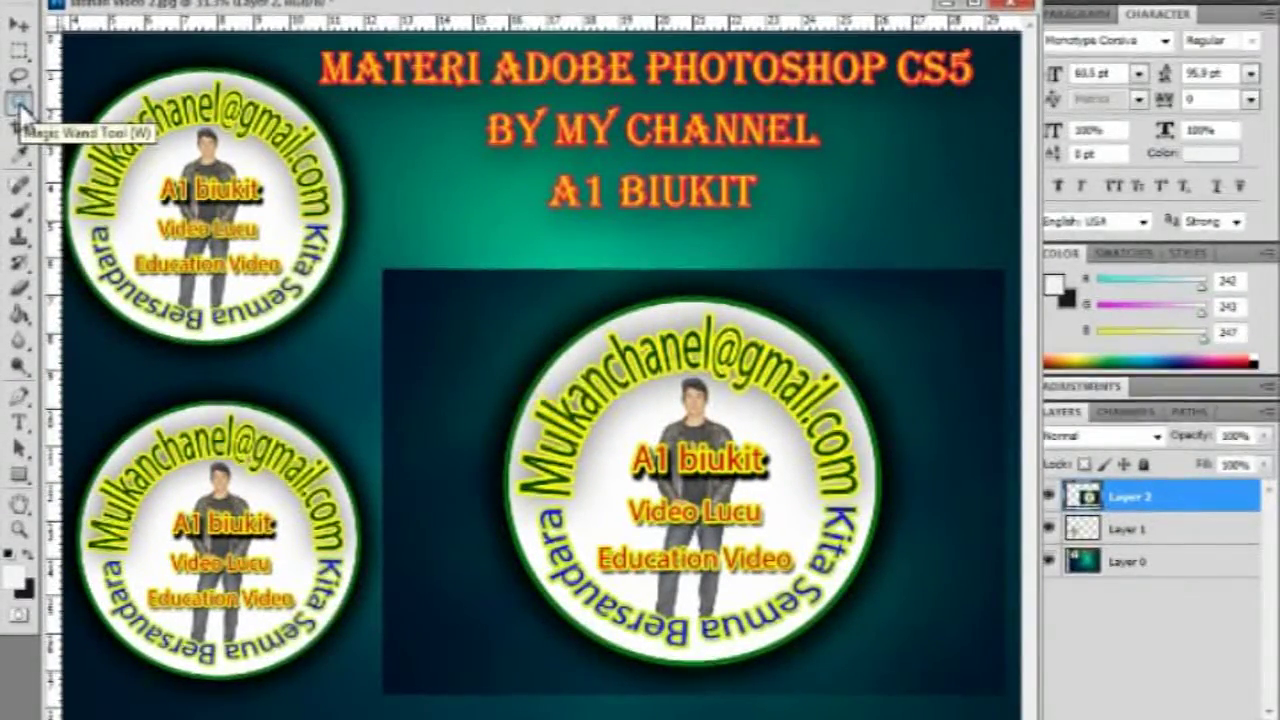
{"action": "left_click", "coordinate": [20, 105]}
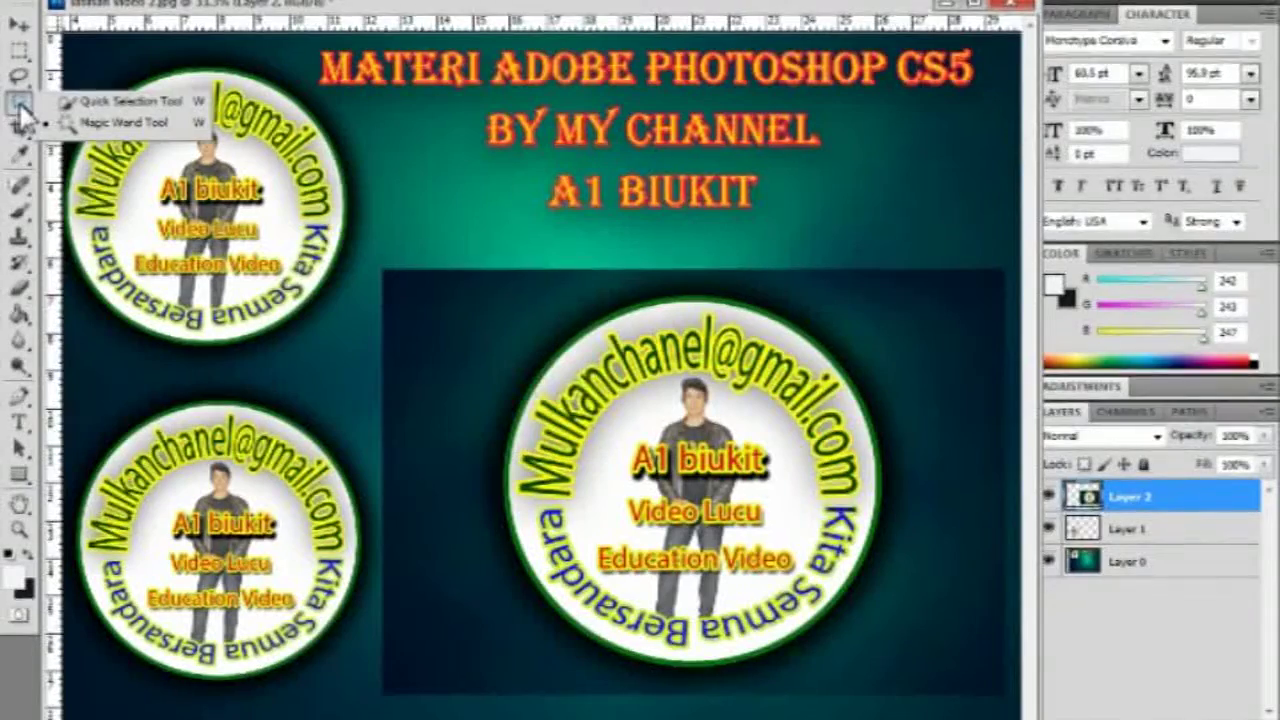
{"action": "left_click", "coordinate": [110, 123]}
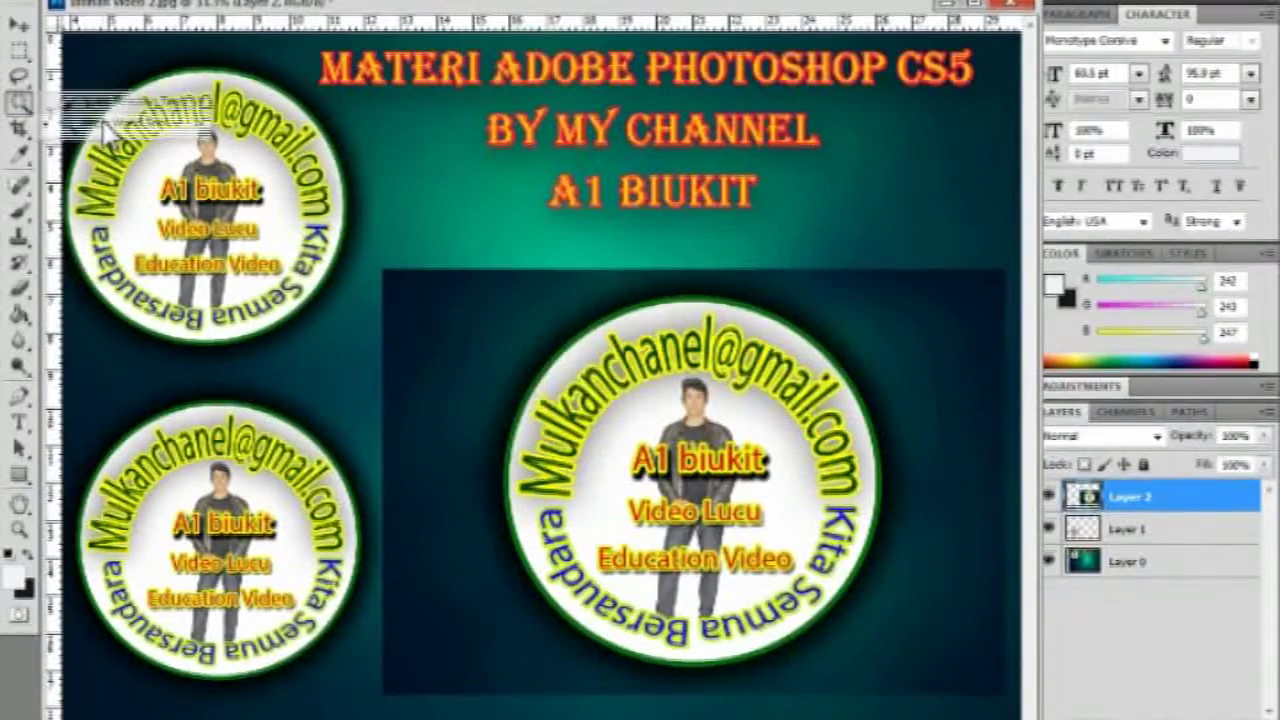
{"action": "right_click", "coordinate": [889, 343]}
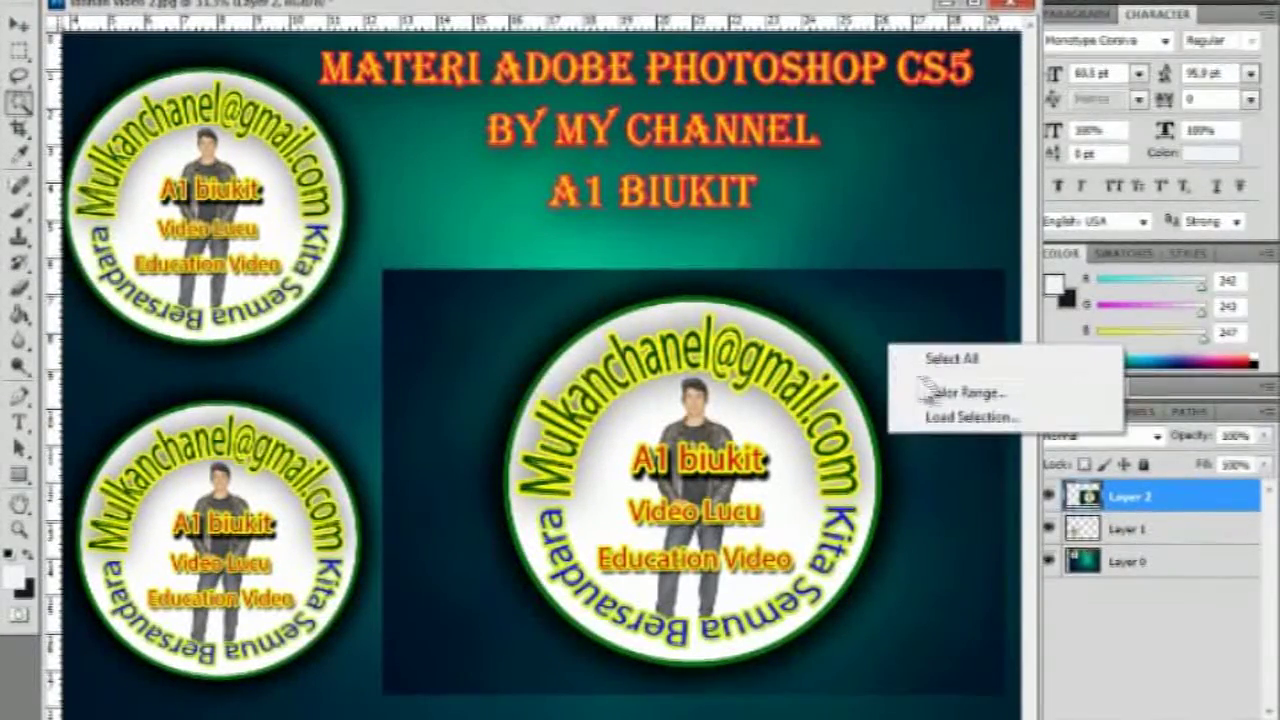
{"action": "left_click", "coordinate": [945, 362]}
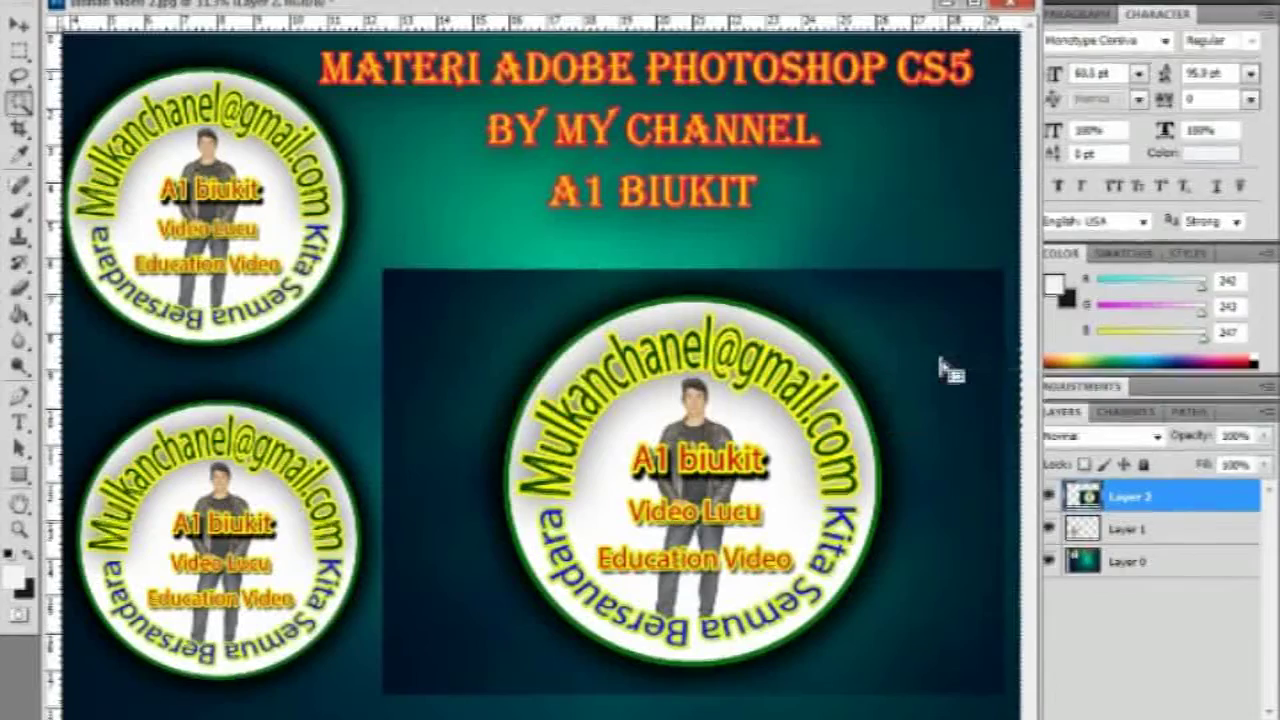
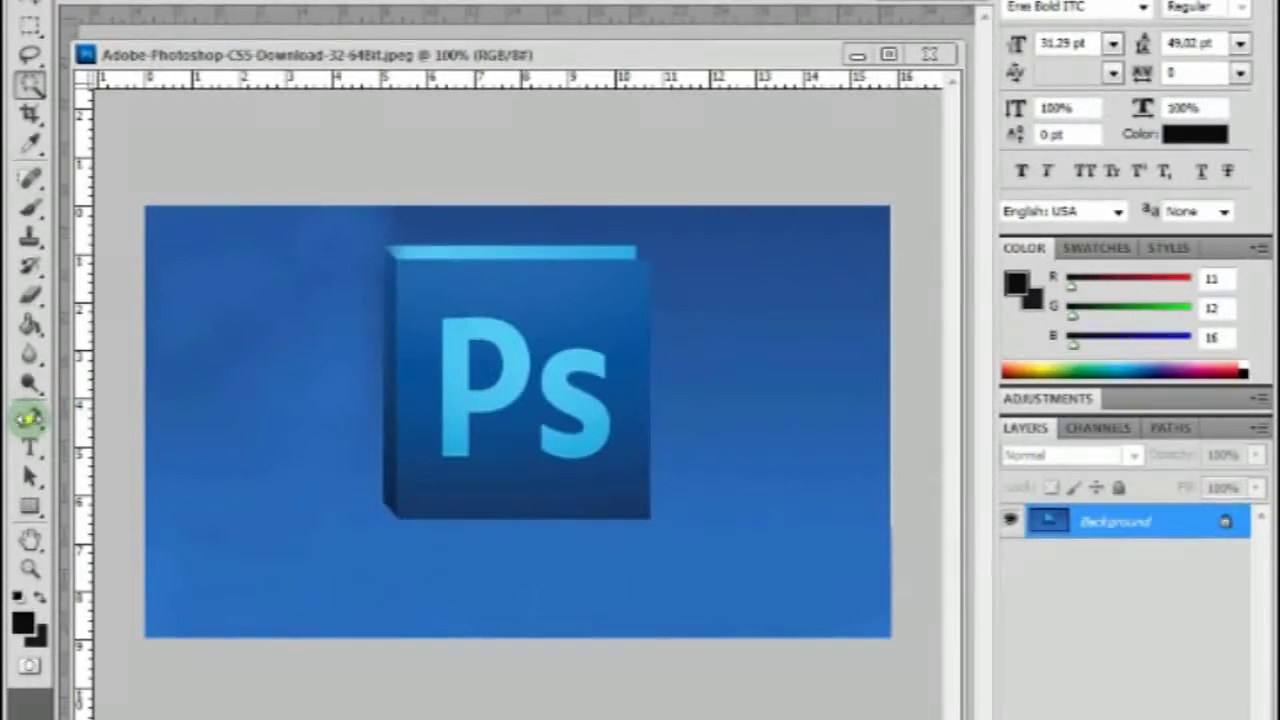
Step: Start a Pen tool path with two anchors along the bevelled lower-left corner of the Ps box
{"action": "left_click", "coordinate": [28, 418]}
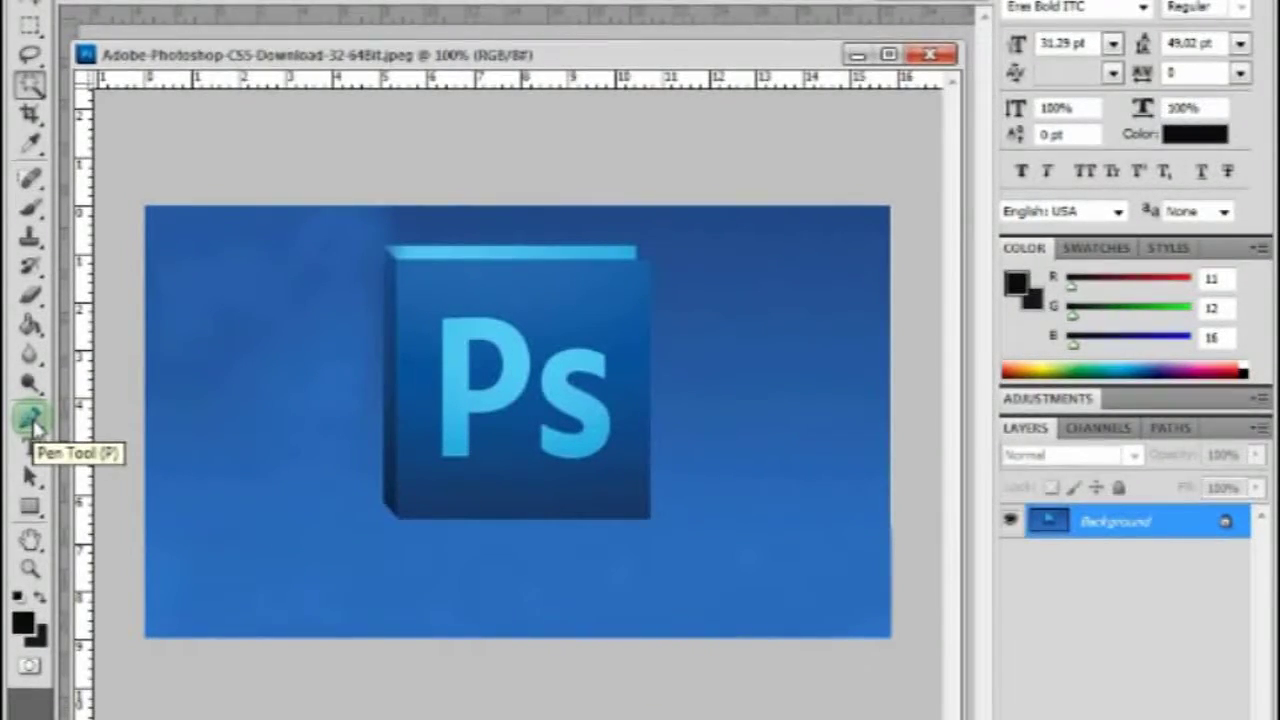
{"action": "right_click", "coordinate": [33, 424]}
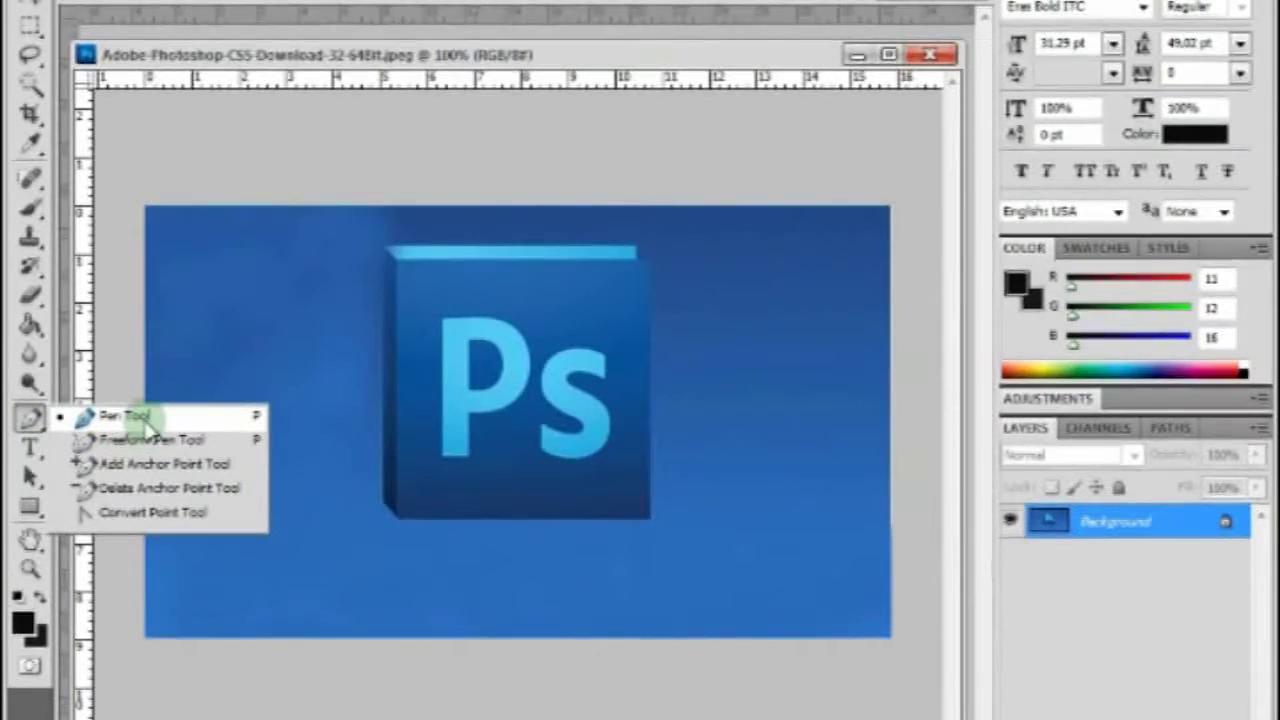
{"action": "left_click", "coordinate": [140, 418]}
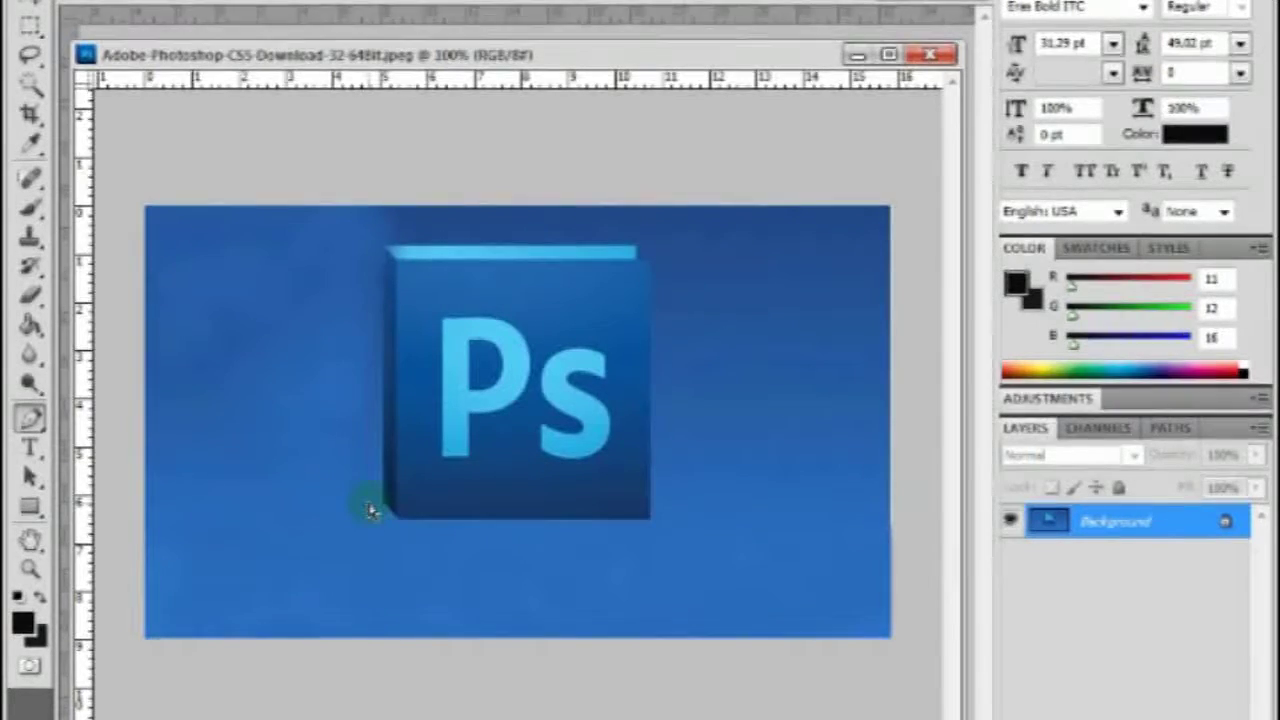
{"action": "key", "text": "ctrl+plus"}
{"action": "key", "text": "ctrl+plus"}
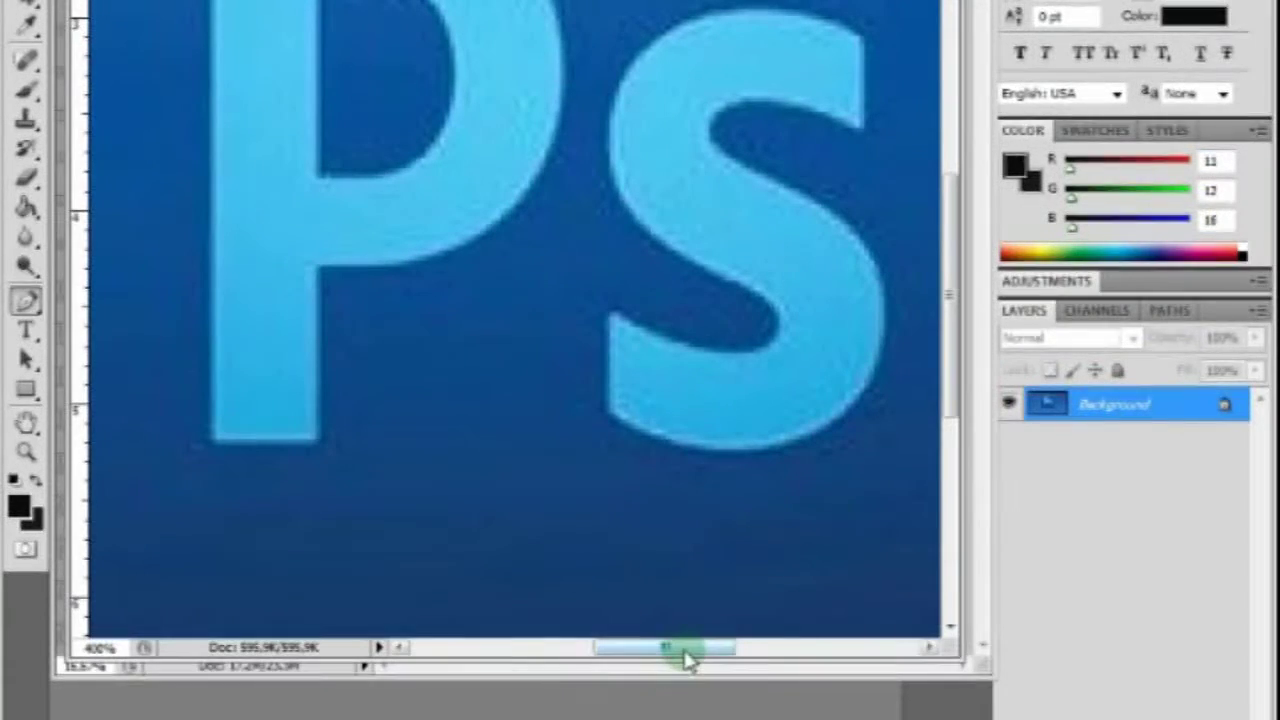
{"action": "left_click_drag", "start_coordinate": [688, 657], "coordinate": [634, 661]}
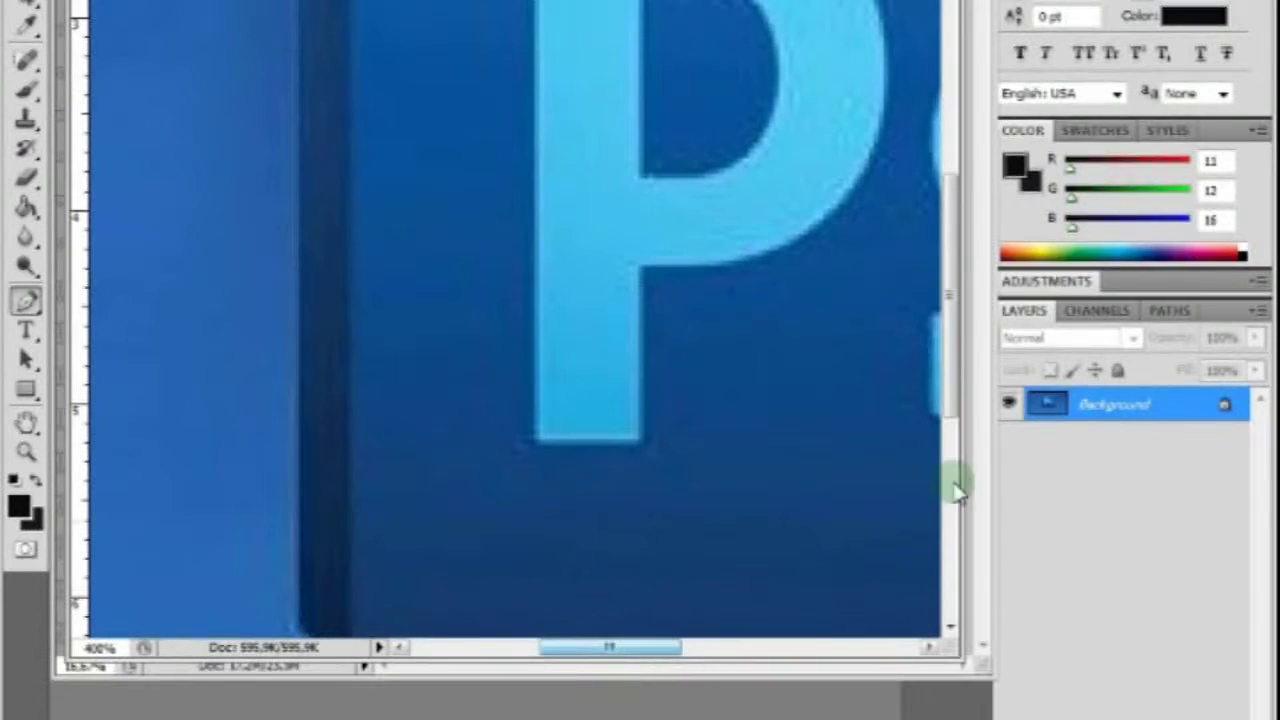
{"action": "left_click_drag", "start_coordinate": [946, 337], "coordinate": [940, 403]}
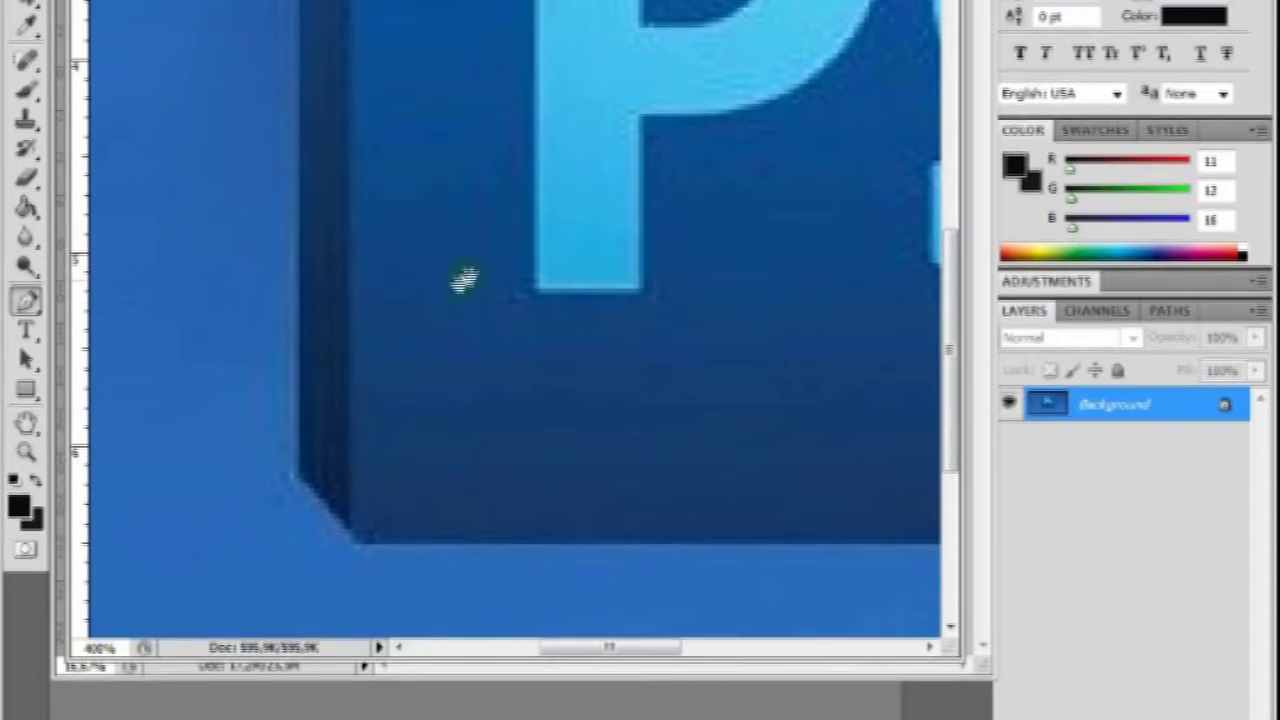
{"action": "left_click_drag", "start_coordinate": [480, 300], "coordinate": [548, 37]}
{"action": "left_click_drag", "start_coordinate": [566, 223], "coordinate": [578, 186]}
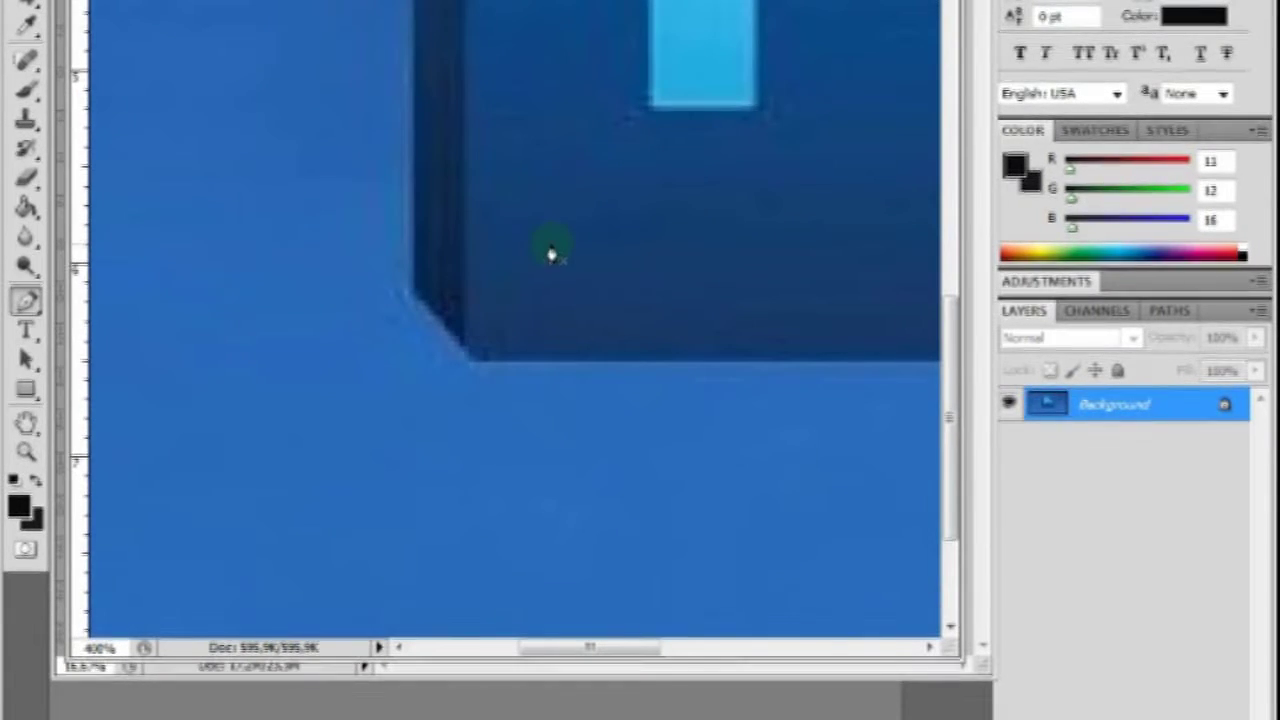
{"action": "left_click", "coordinate": [414, 295]}
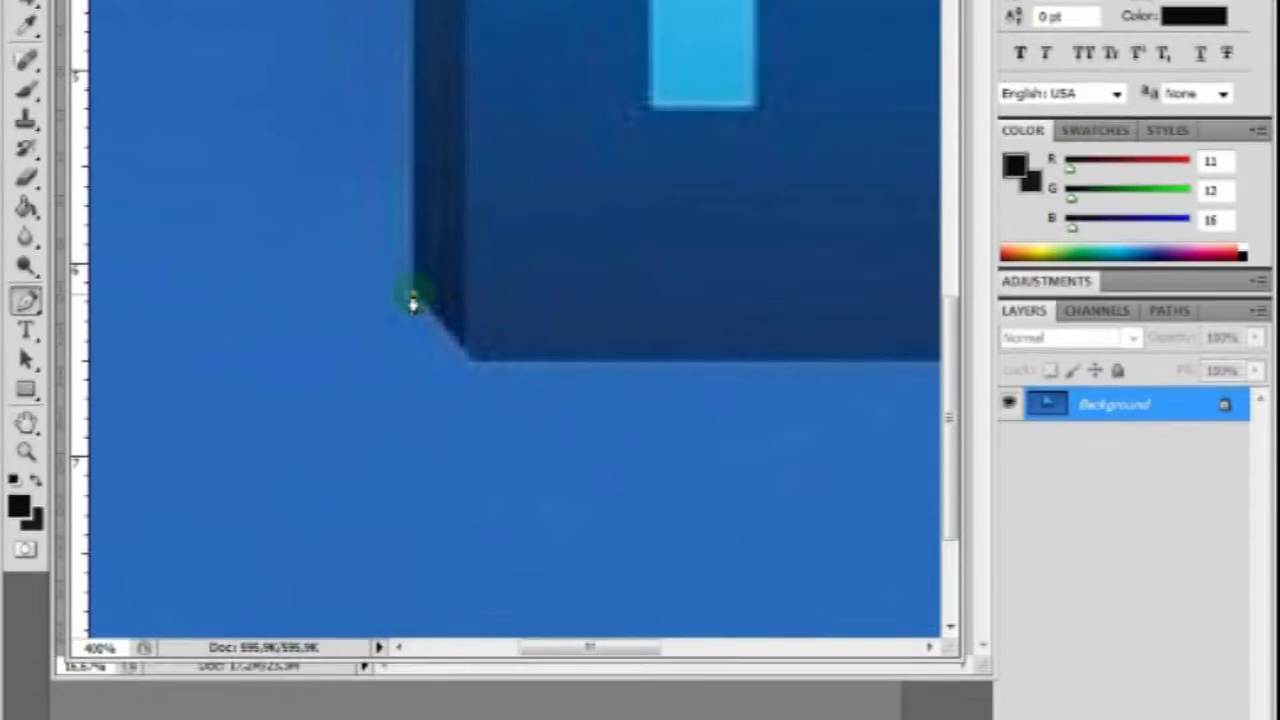
{"action": "left_click", "coordinate": [473, 360]}
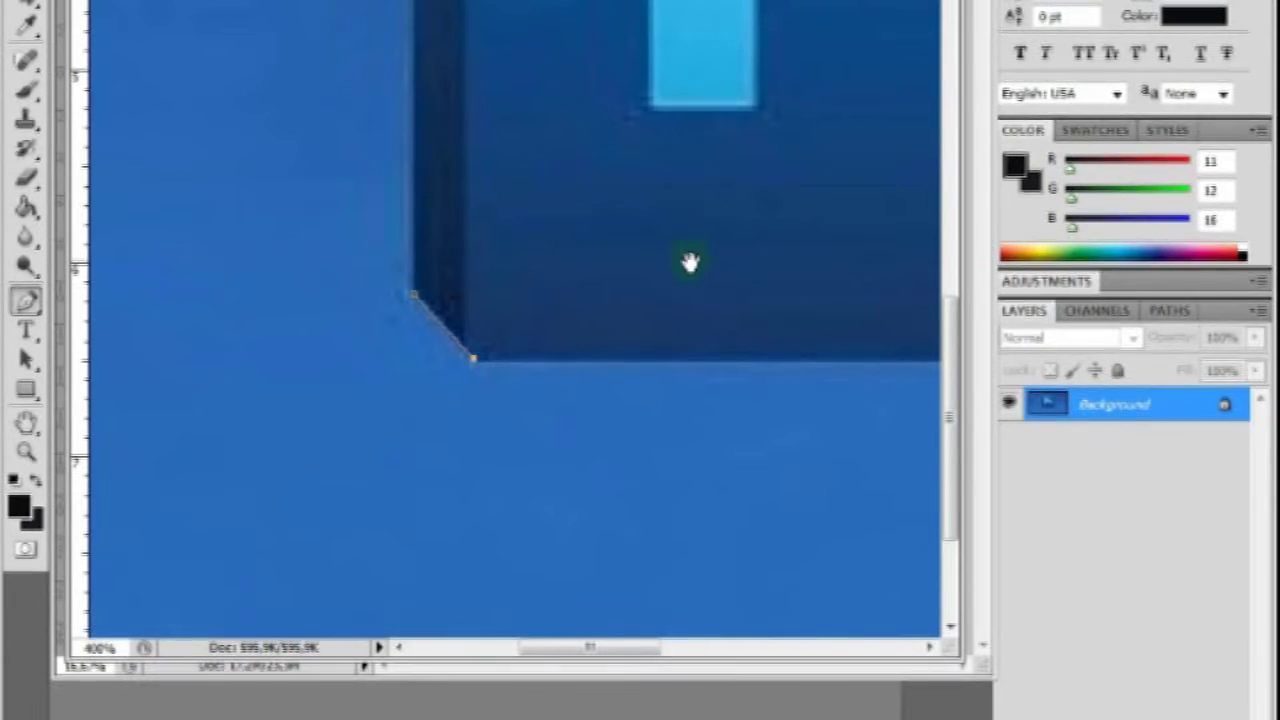
Step: Extend the path along the Ps box's bottom and right edges and around the notch at its upper-right corner
{"action": "left_click_drag", "start_coordinate": [831, 231], "coordinate": [391, 223]}
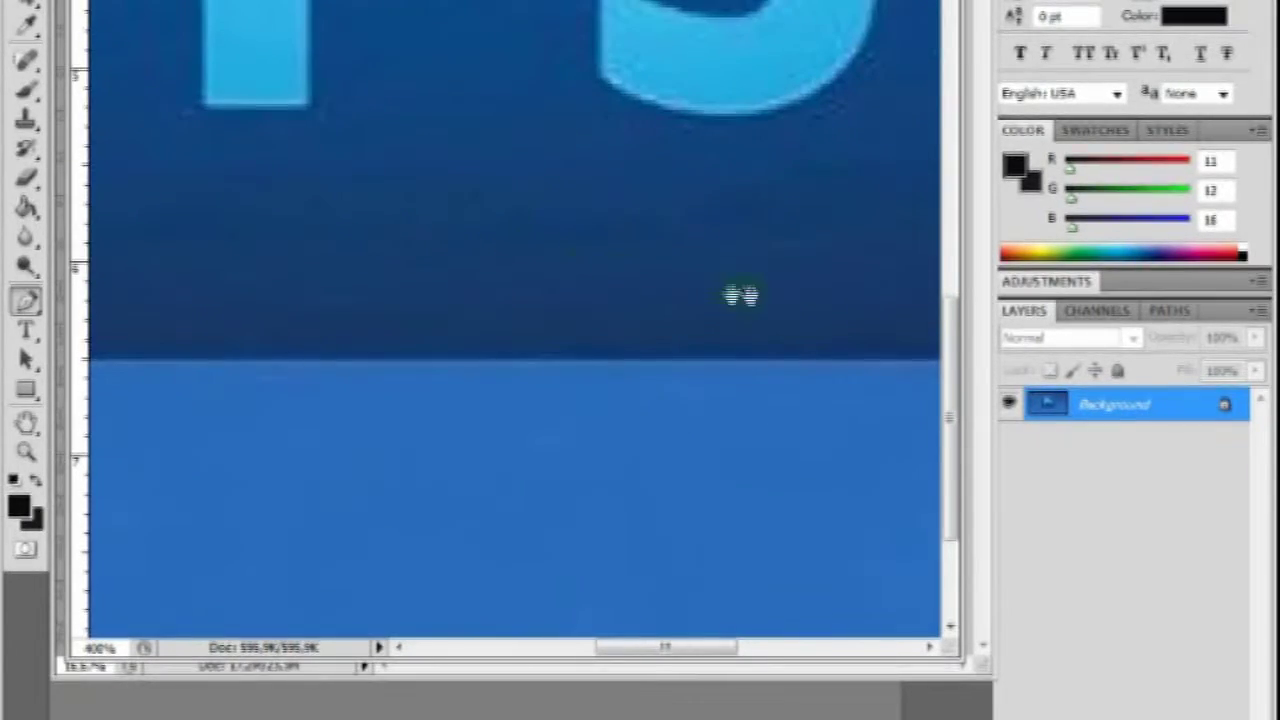
{"action": "left_click_drag", "start_coordinate": [741, 295], "coordinate": [296, 301]}
{"action": "left_click", "coordinate": [594, 378]}
{"action": "scroll", "coordinate": [660, 200], "scroll_direction": "up", "scroll_amount": 5}
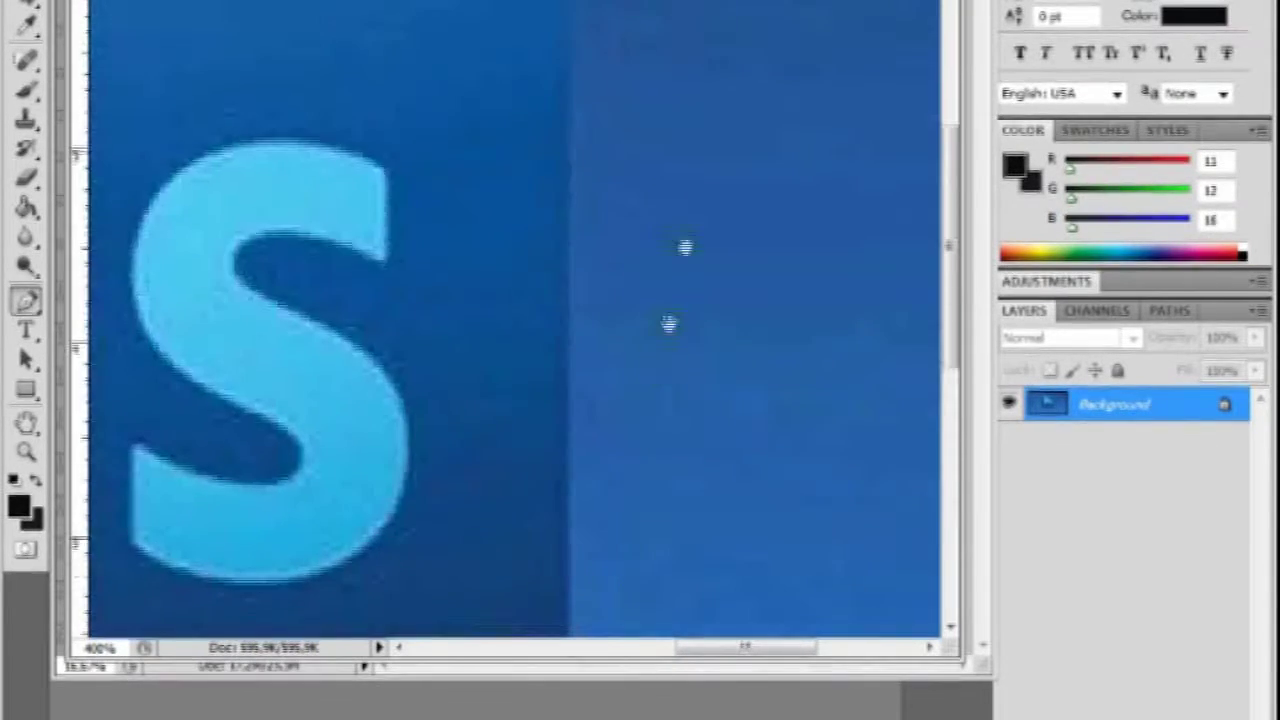
{"action": "scroll", "coordinate": [668, 323], "scroll_direction": "up", "scroll_amount": 5}
{"action": "left_click", "coordinate": [541, 192]}
{"action": "left_click", "coordinate": [485, 188]}
{"action": "left_click", "coordinate": [482, 137]}
Step: Continue the path along the box's top edge to a straight corner anchor at its upper-left corner
{"action": "scroll", "coordinate": [374, 149], "scroll_direction": "left", "scroll_amount": 5}
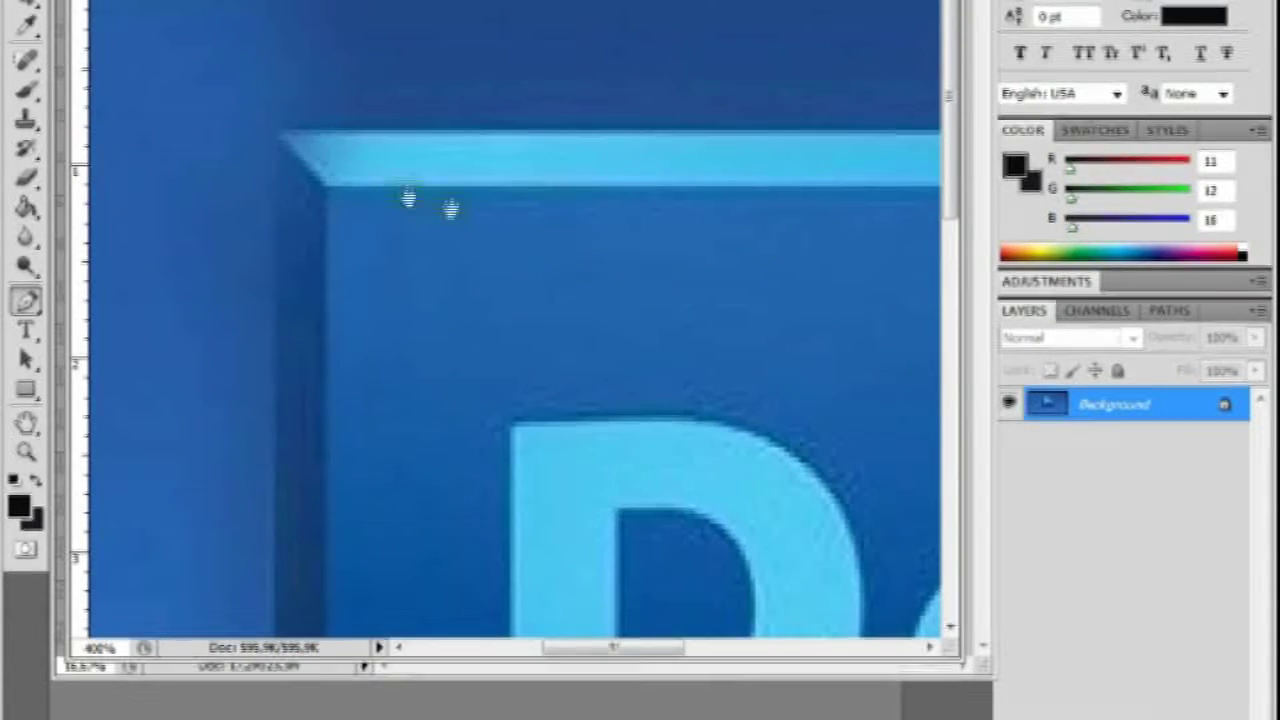
{"action": "left_click_drag", "start_coordinate": [282, 133], "coordinate": [480, 66]}
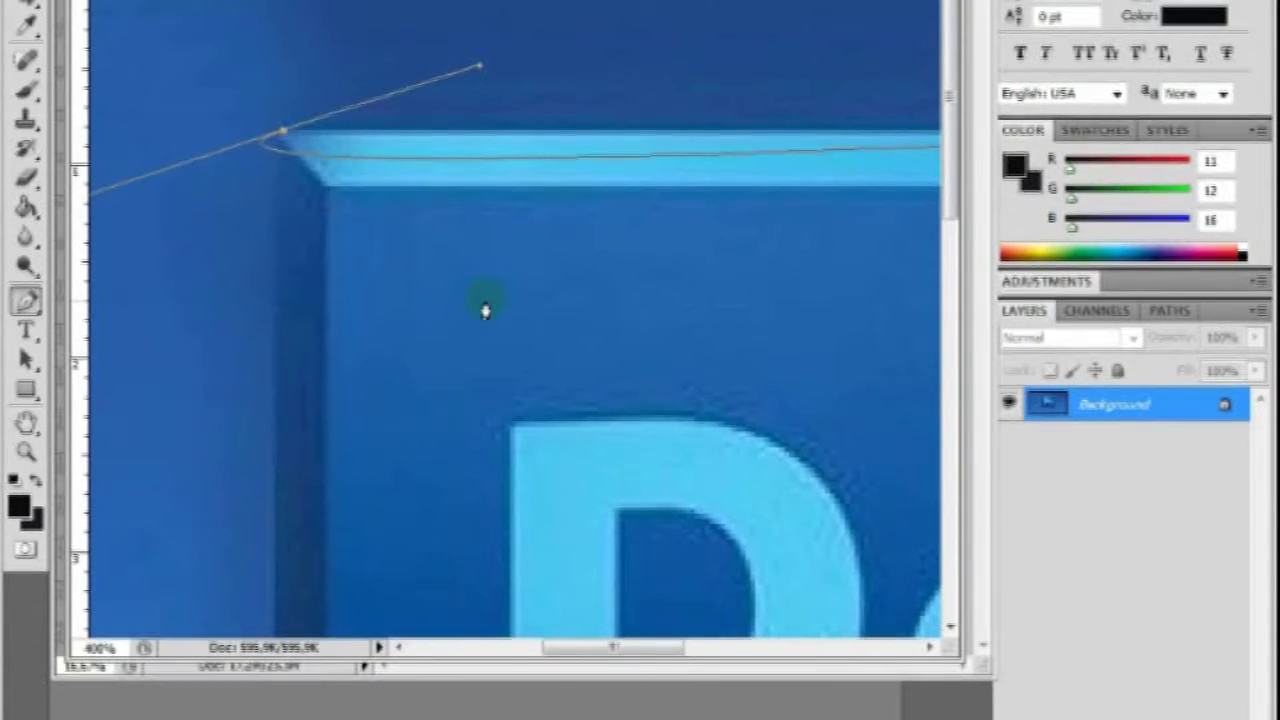
{"action": "left_click", "coordinate": [503, 311], "text": "ctrl"}
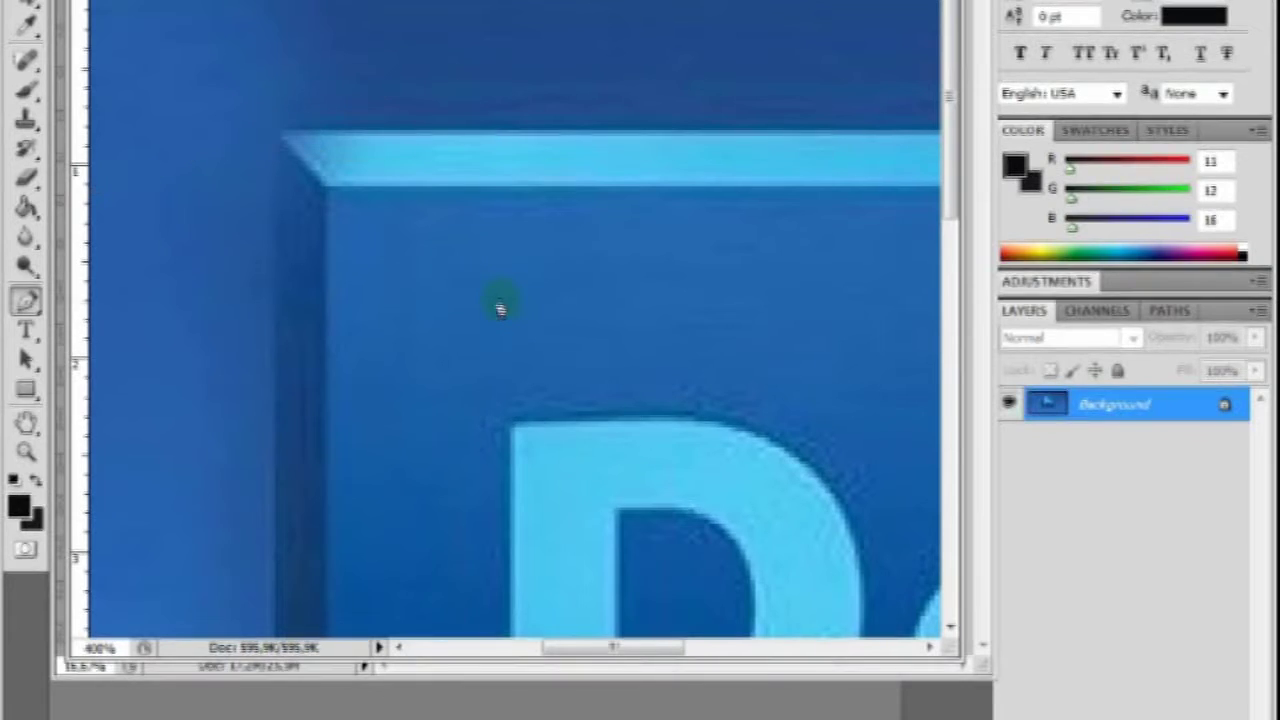
{"action": "left_click", "coordinate": [287, 141]}
Step: Run the path down the box's left edge and close it at the starting anchor on the lower-left bevel
{"action": "key", "text": "space"}
{"action": "left_click_drag", "start_coordinate": [346, 322], "coordinate": [328, 102]}
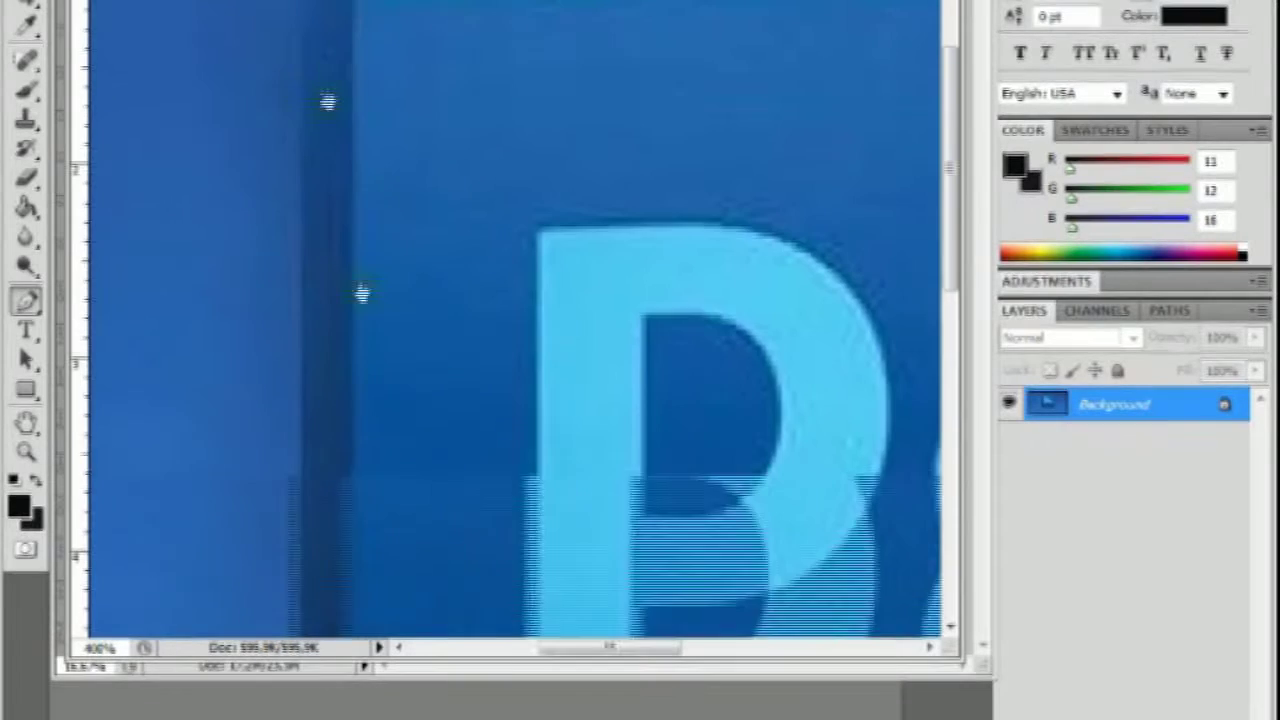
{"action": "left_click_drag", "start_coordinate": [380, 351], "coordinate": [397, 129]}
{"action": "left_click_drag", "start_coordinate": [438, 515], "coordinate": [480, 250]}
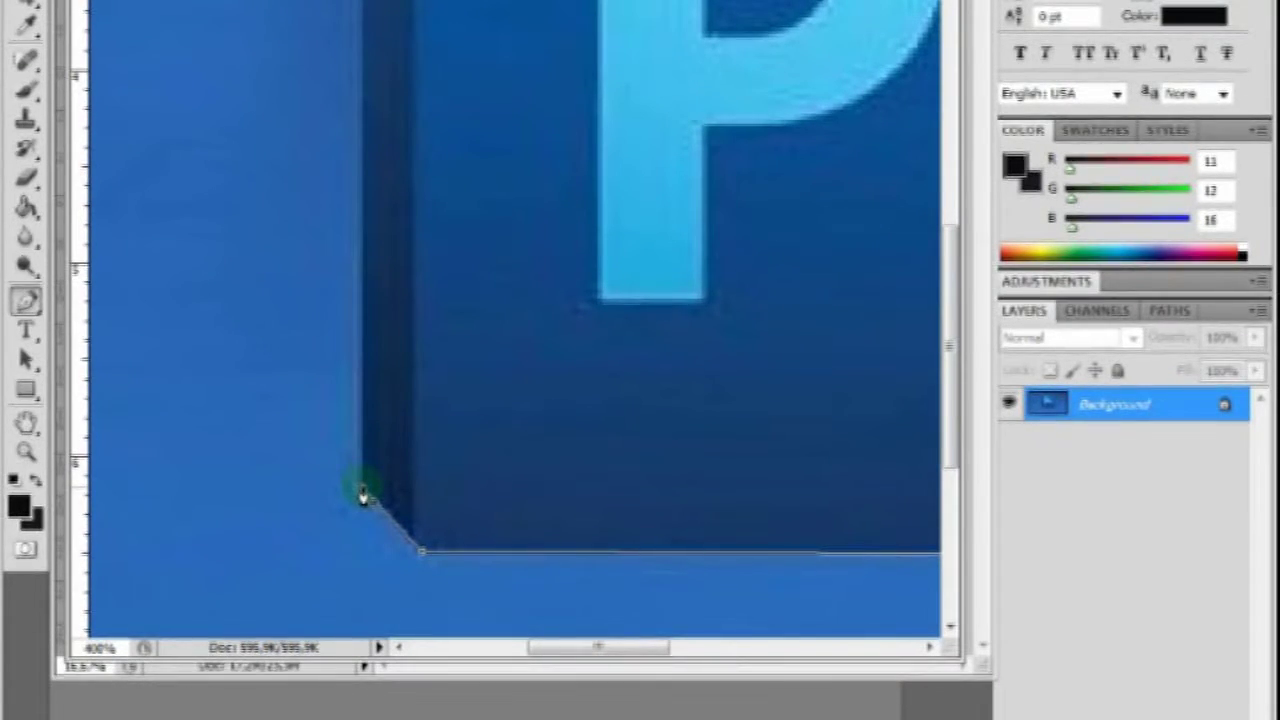
{"action": "left_click", "coordinate": [362, 419]}
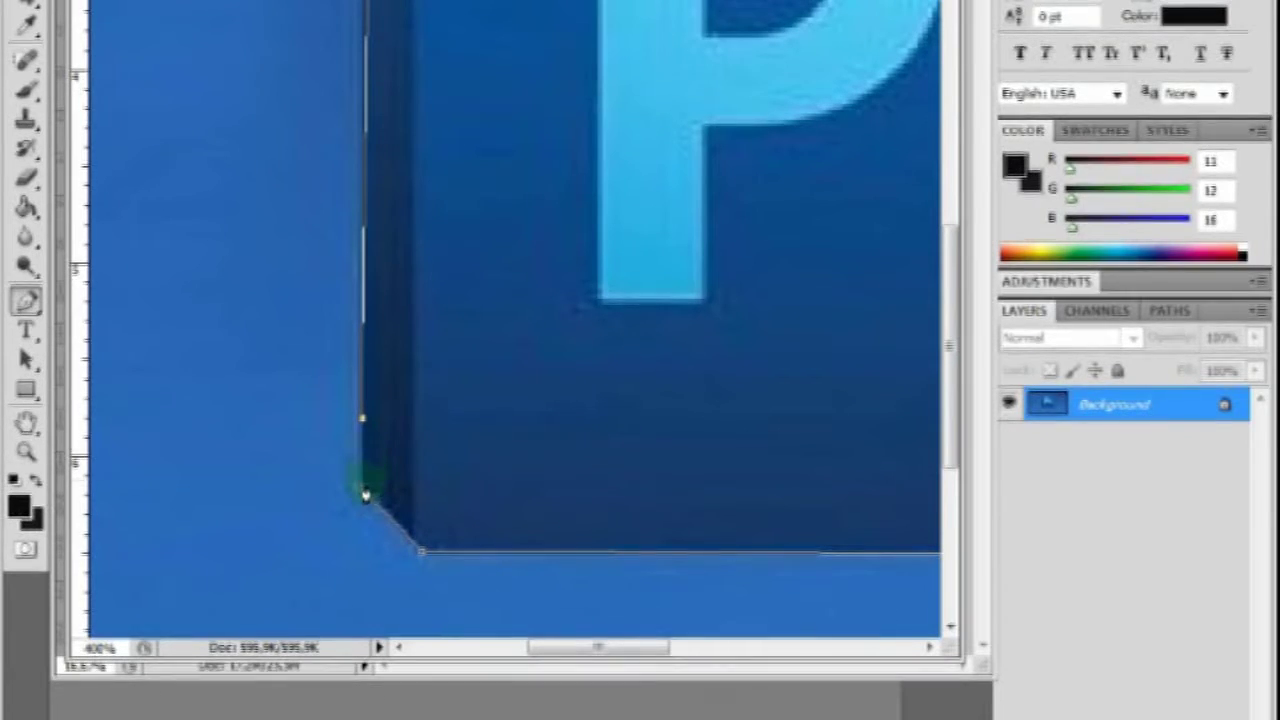
{"action": "left_click", "coordinate": [366, 487]}
Step: Convert the closed path around the Ps box into a new anti-aliased selection with a feather radius of 2 pixels
{"action": "key", "text": "ctrl+minus"}
{"action": "key", "text": "ctrl+minus"}
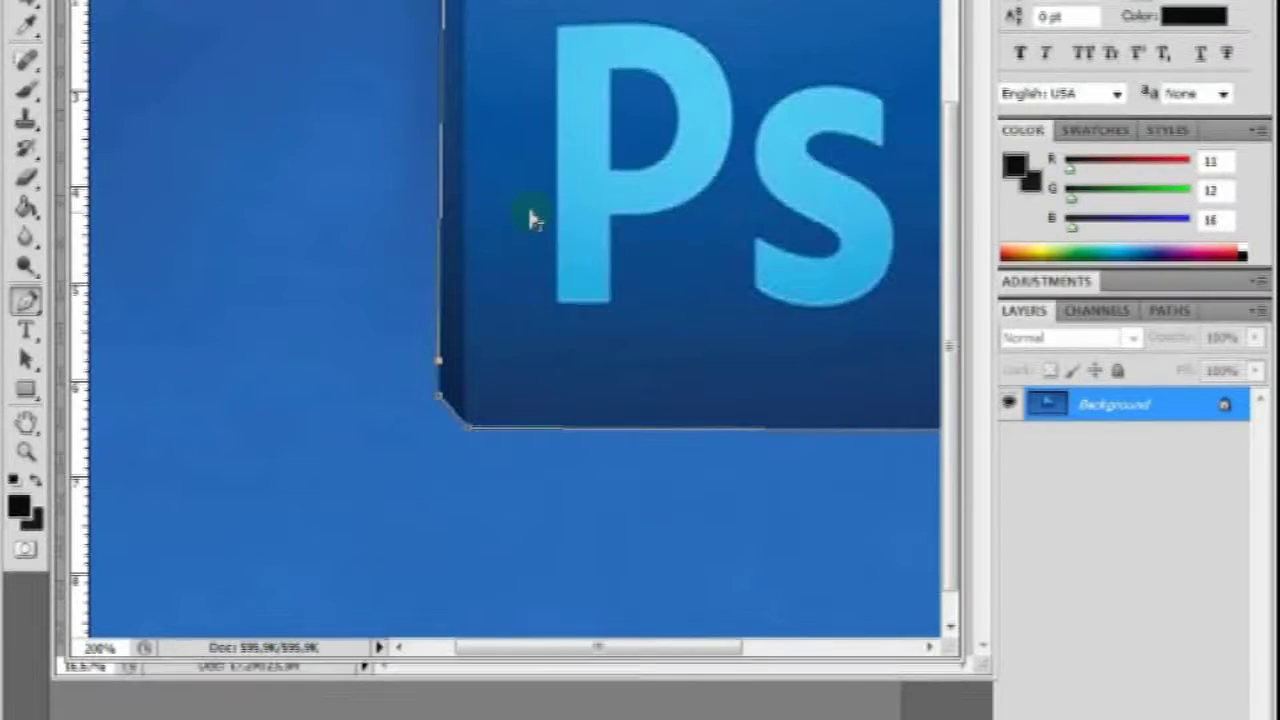
{"action": "key", "text": "ctrl+minus"}
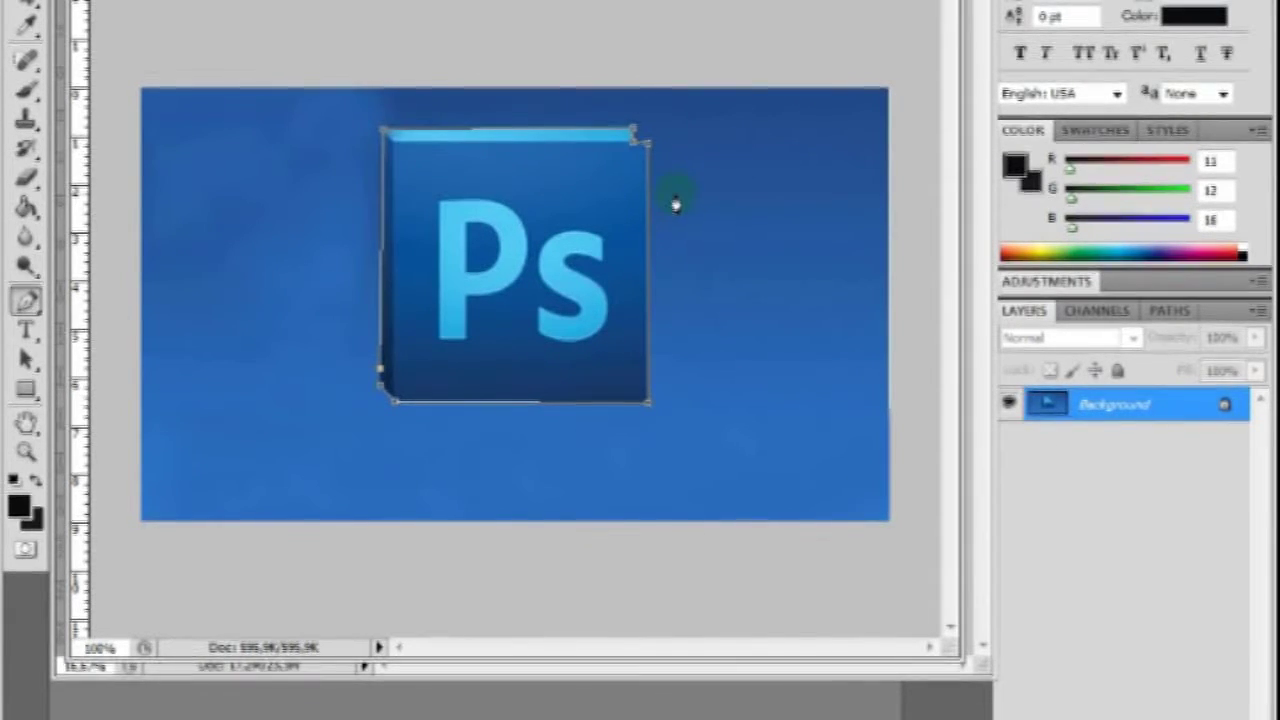
{"action": "right_click", "coordinate": [532, 185]}
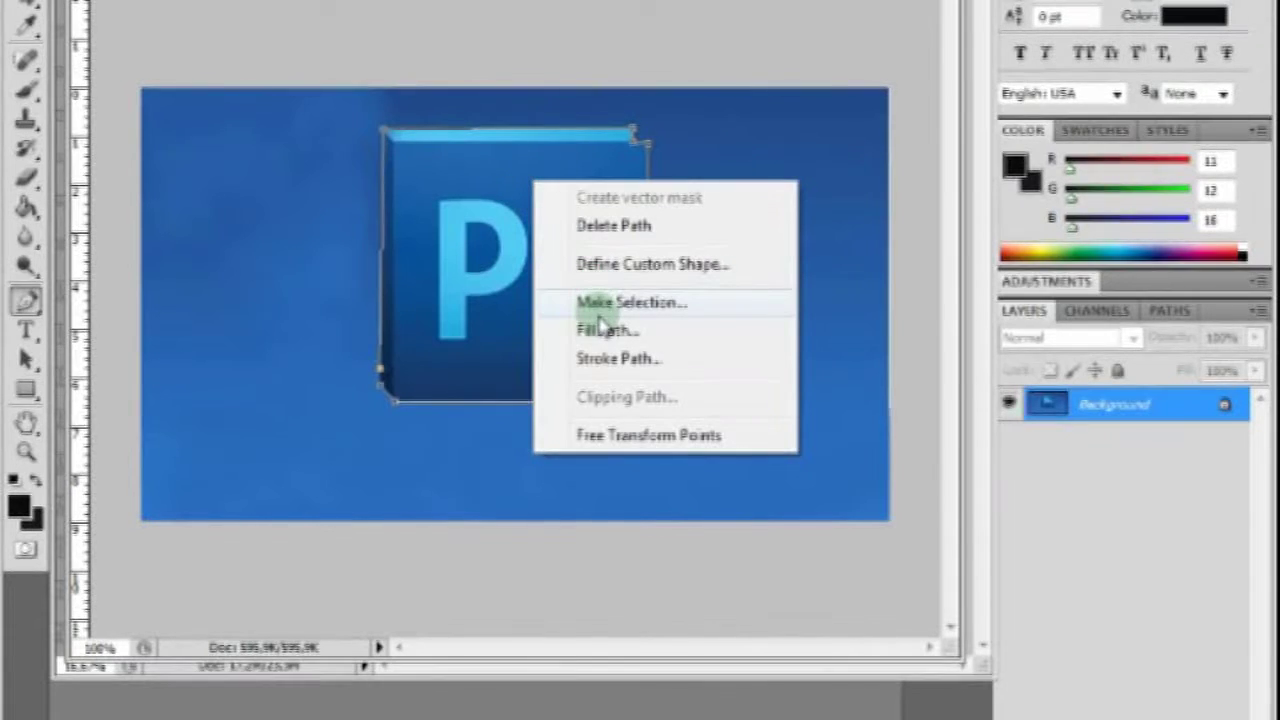
{"action": "left_click", "coordinate": [684, 304]}
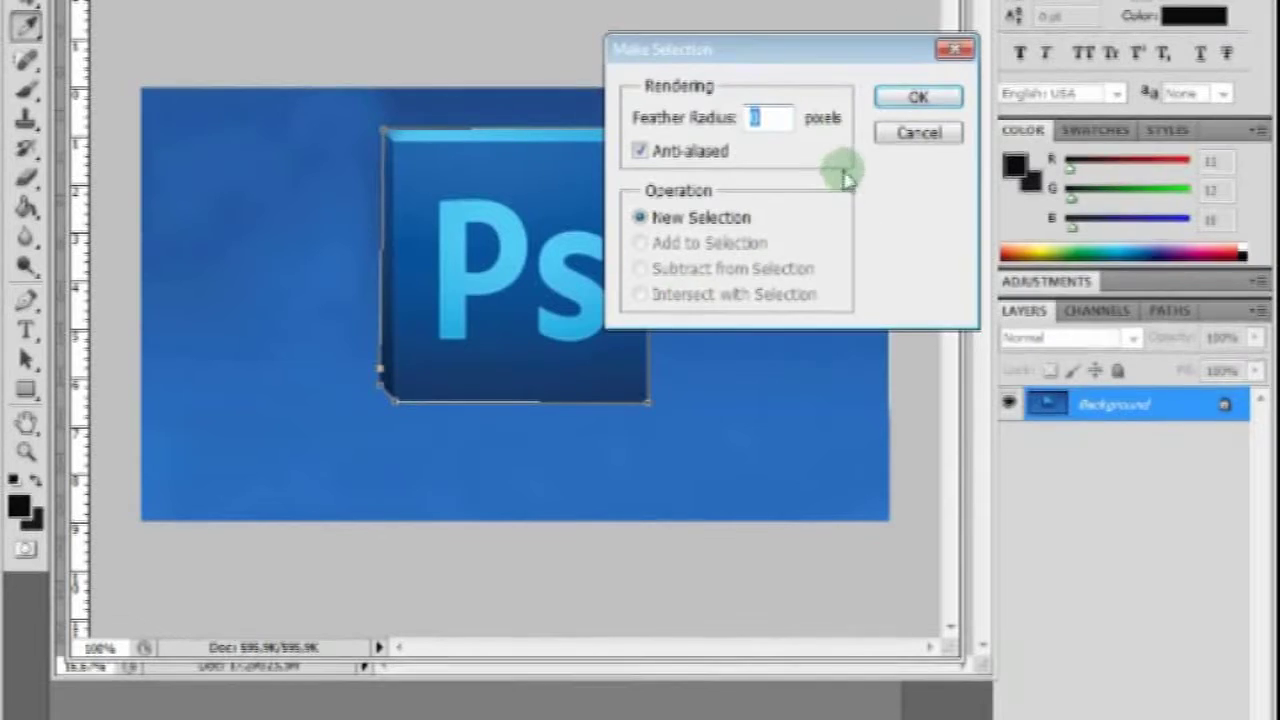
{"action": "left_click", "coordinate": [760, 118]}
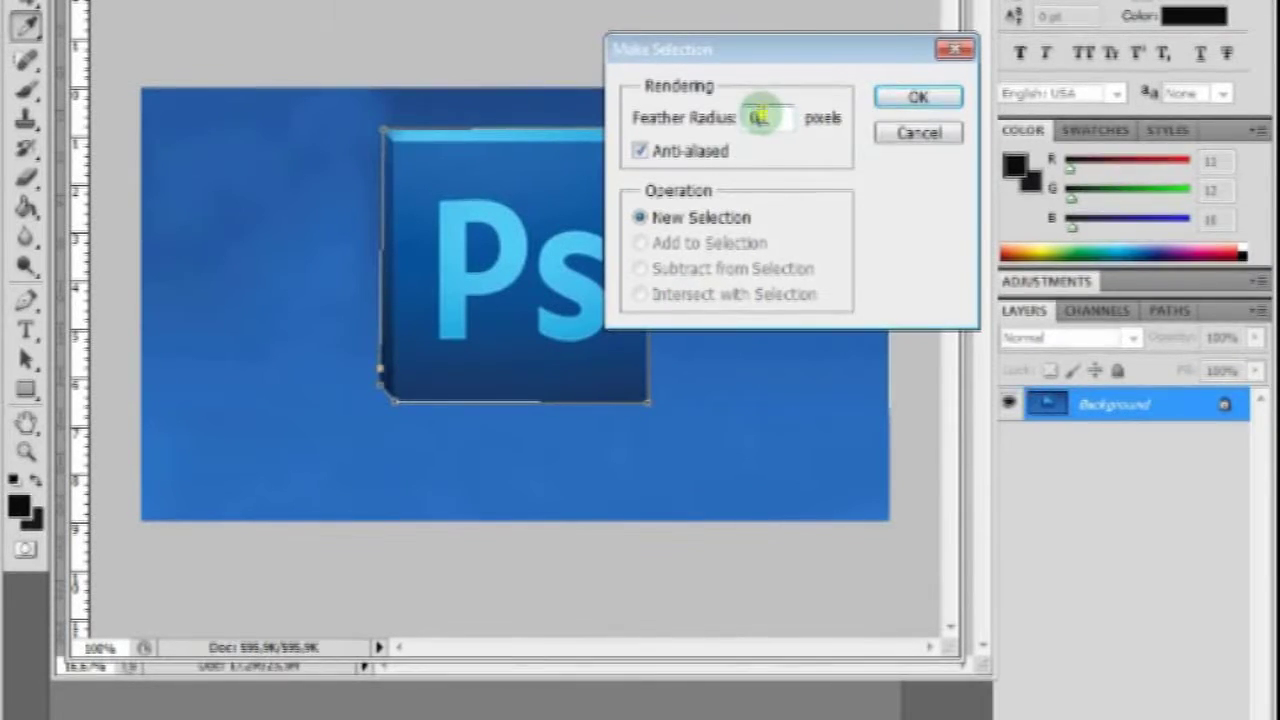
{"action": "type", "text": "2"}
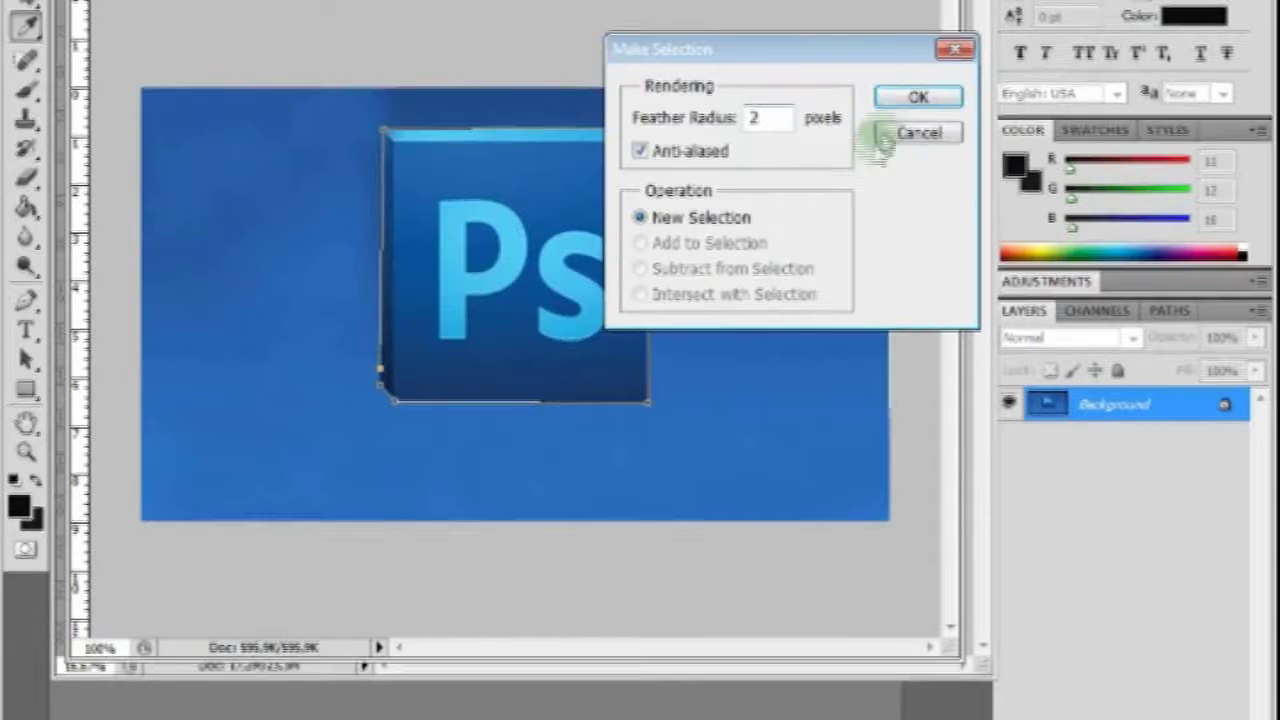
{"action": "left_click", "coordinate": [910, 97]}
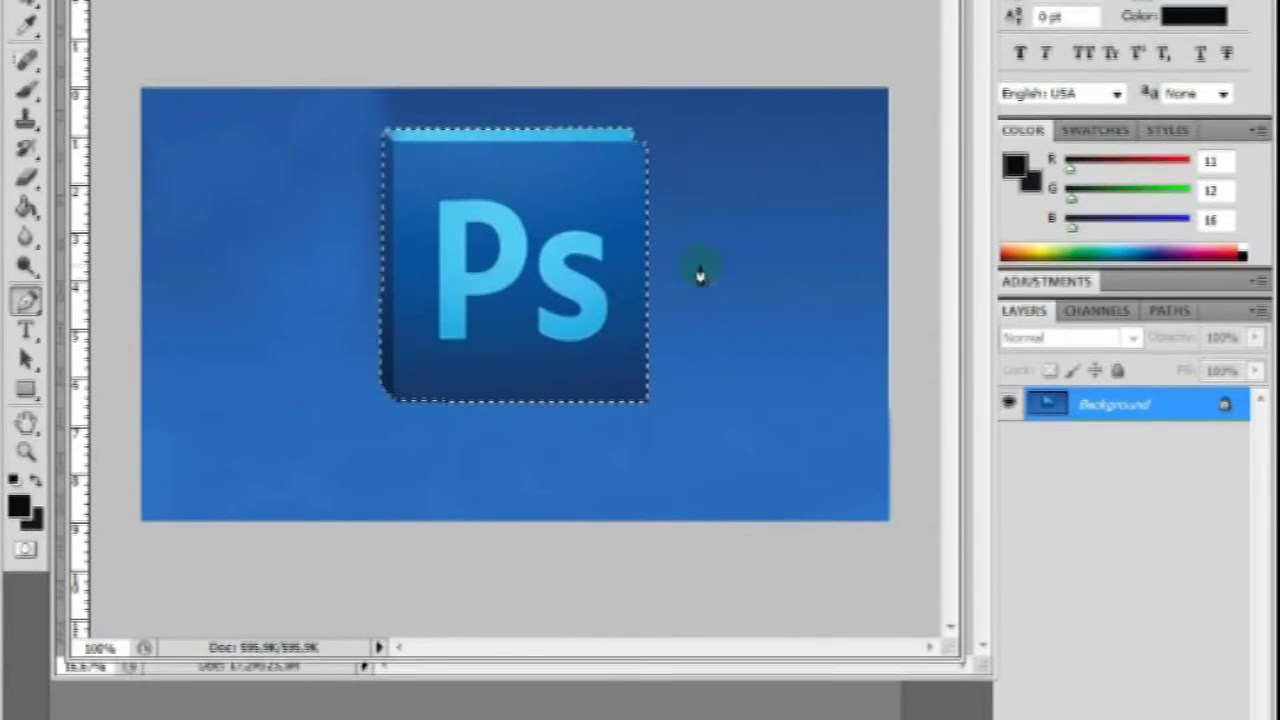
Step: Convert the locked Background into a regular layer and delete the selected Ps box area from it
{"action": "key", "text": "shift+F5"}
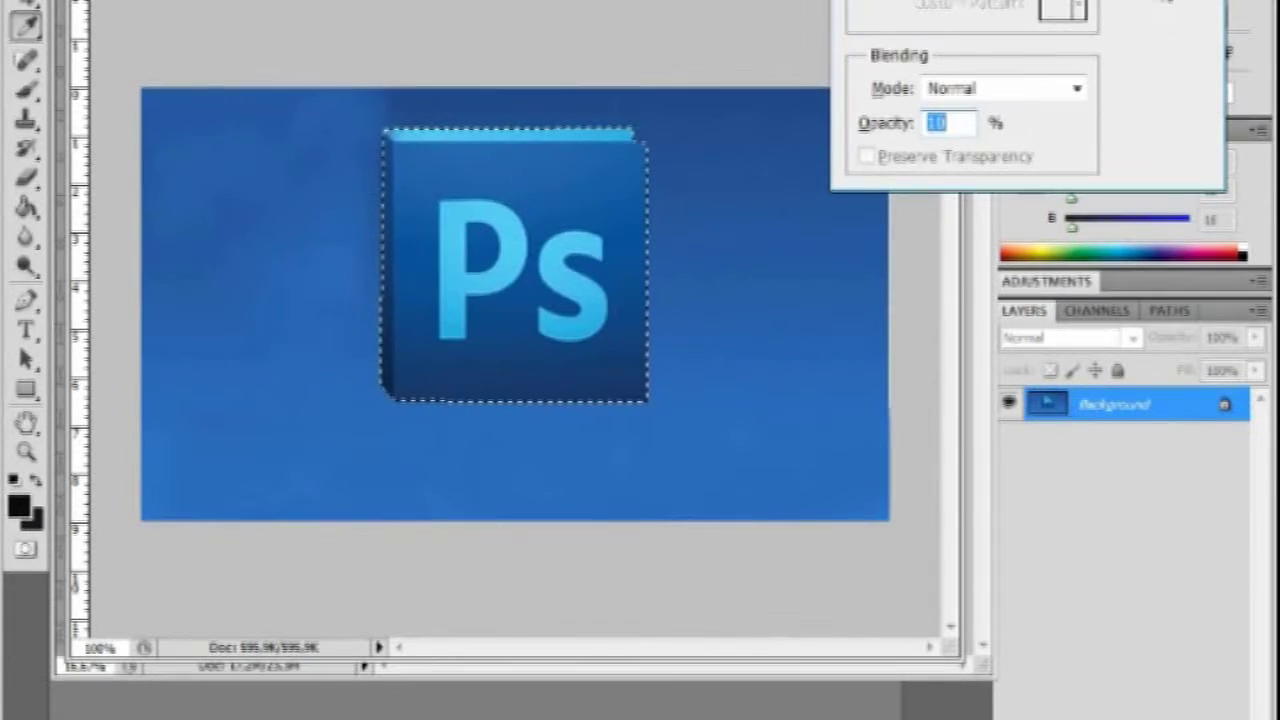
{"action": "left_click", "coordinate": [1164, 1]}
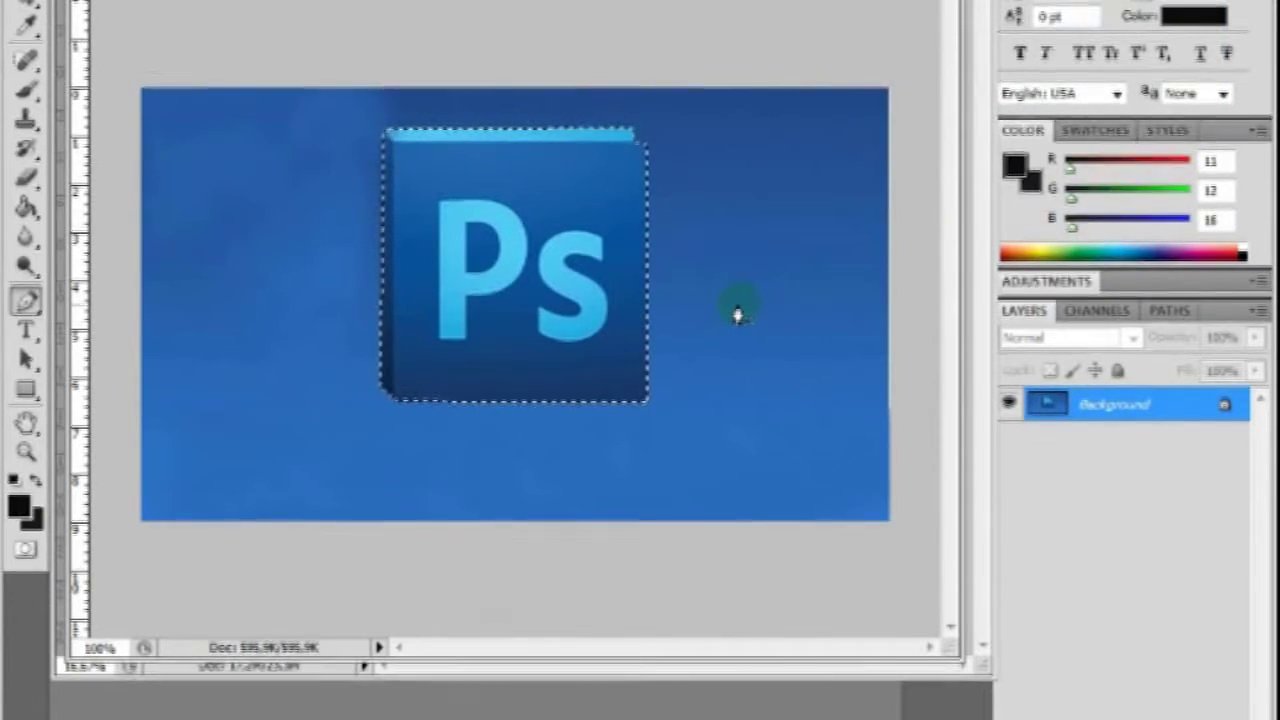
{"action": "double_click", "coordinate": [1225, 412]}
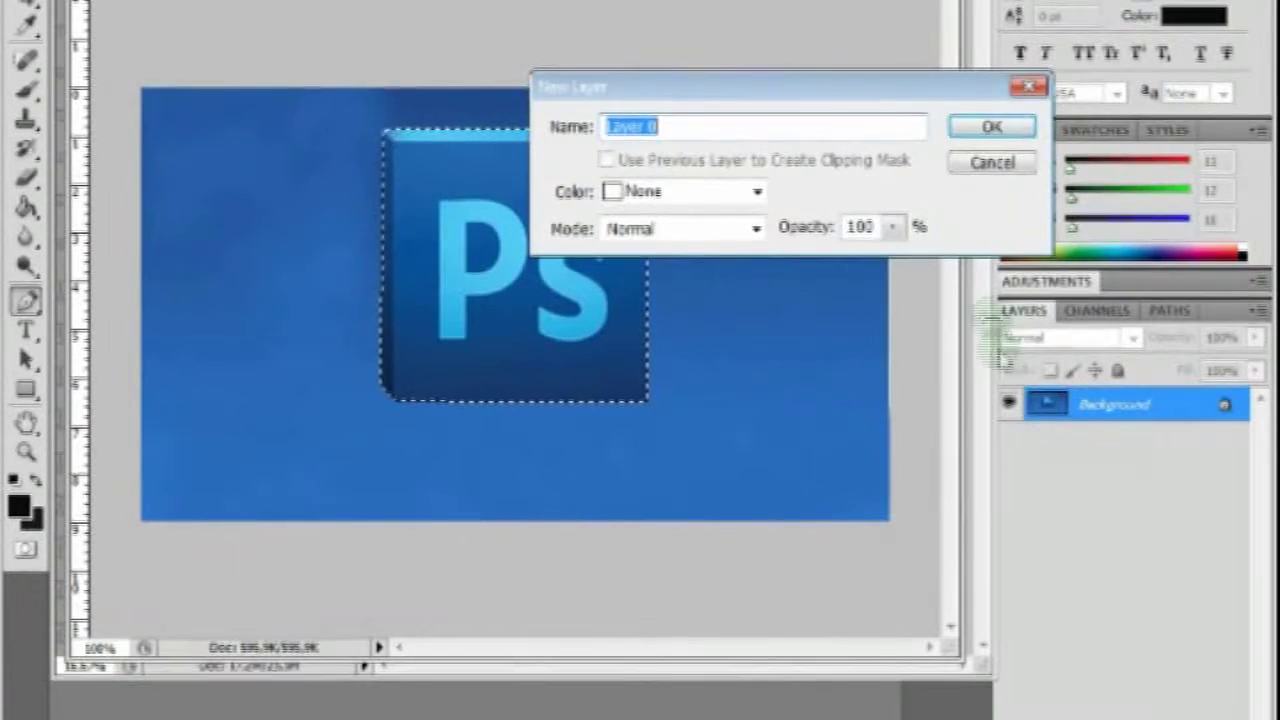
{"action": "left_click", "coordinate": [1024, 131]}
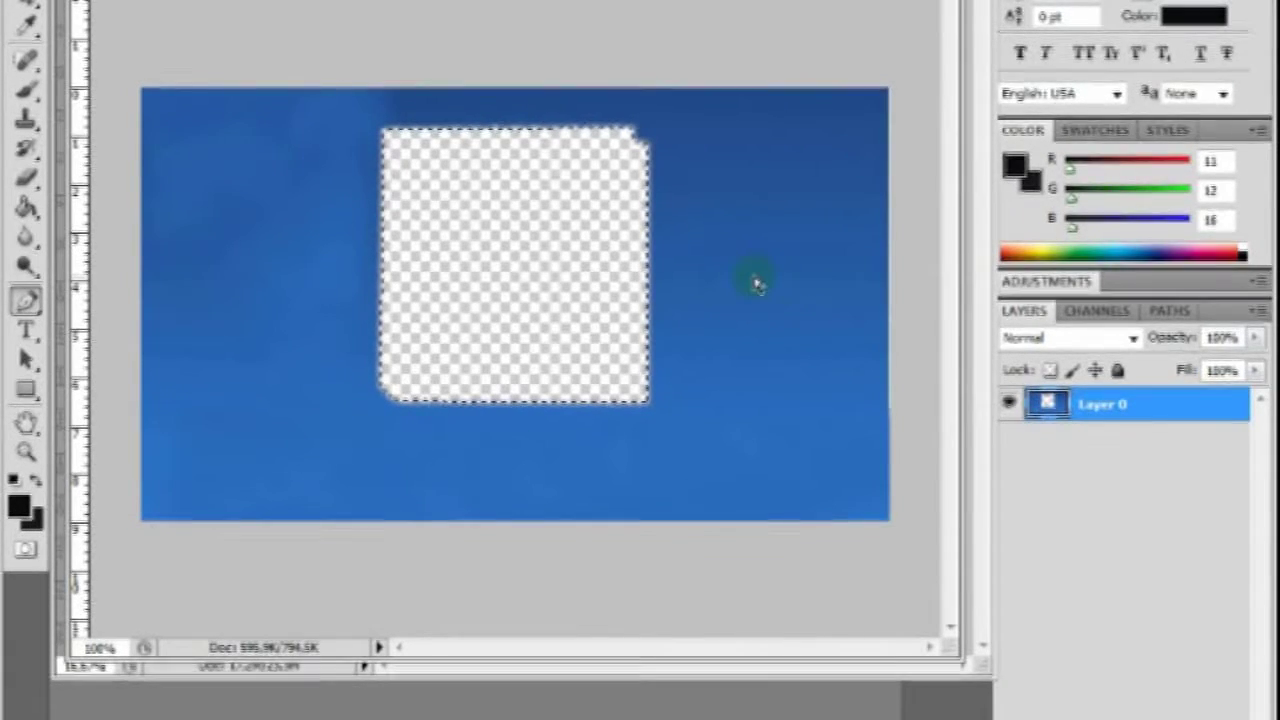
Step: Undo the deletion of the Ps box area and activate the Rectangular Marquee tool
{"action": "key", "text": "ctrl+z"}
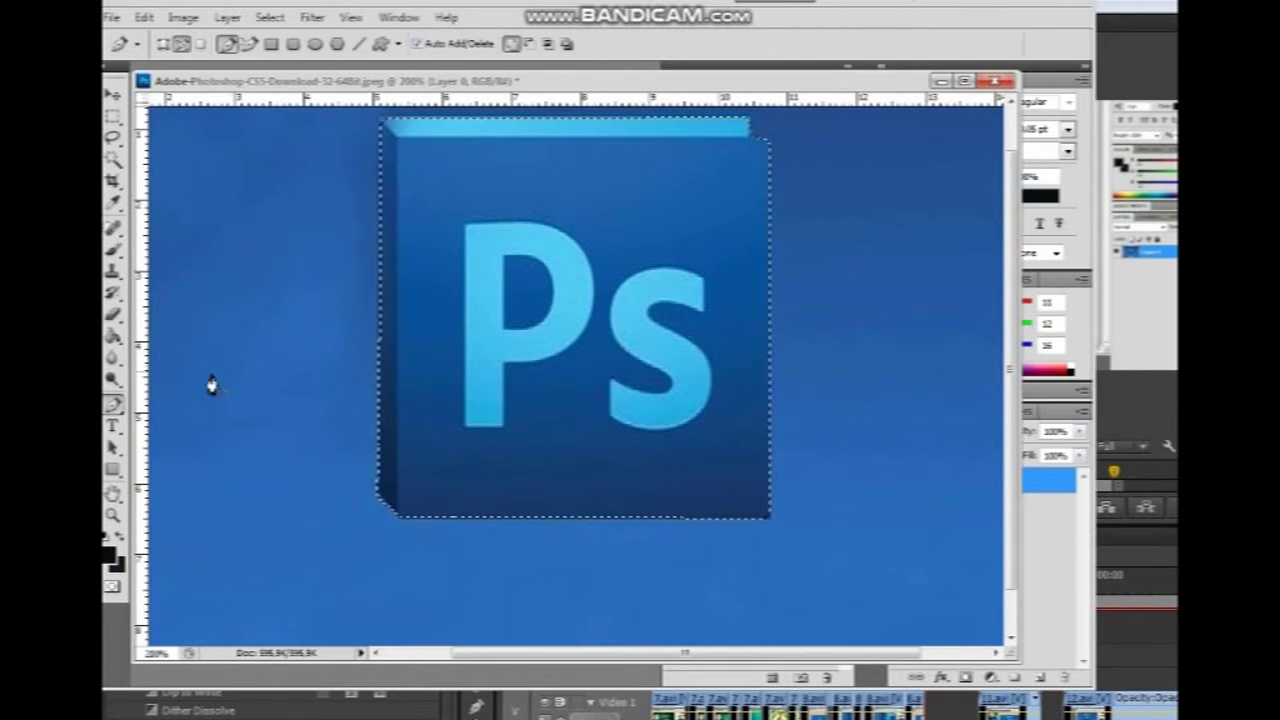
{"action": "left_click", "coordinate": [113, 120]}
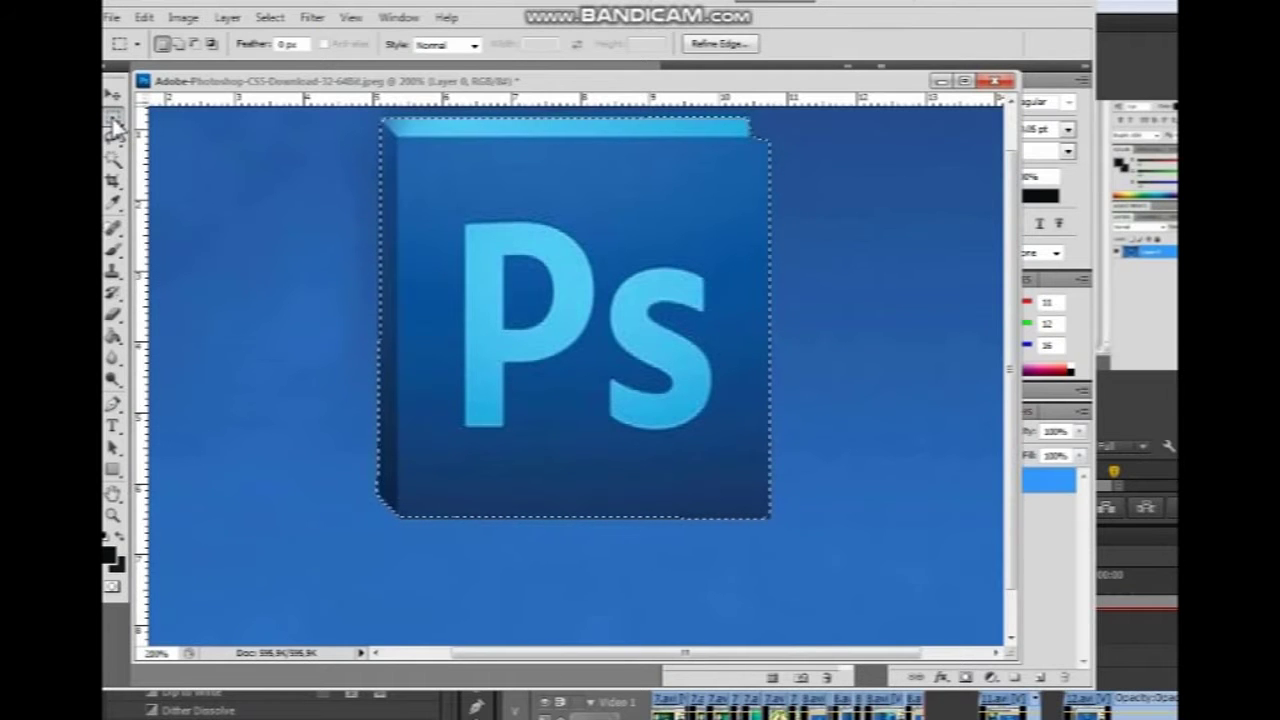
{"action": "right_click", "coordinate": [114, 120]}
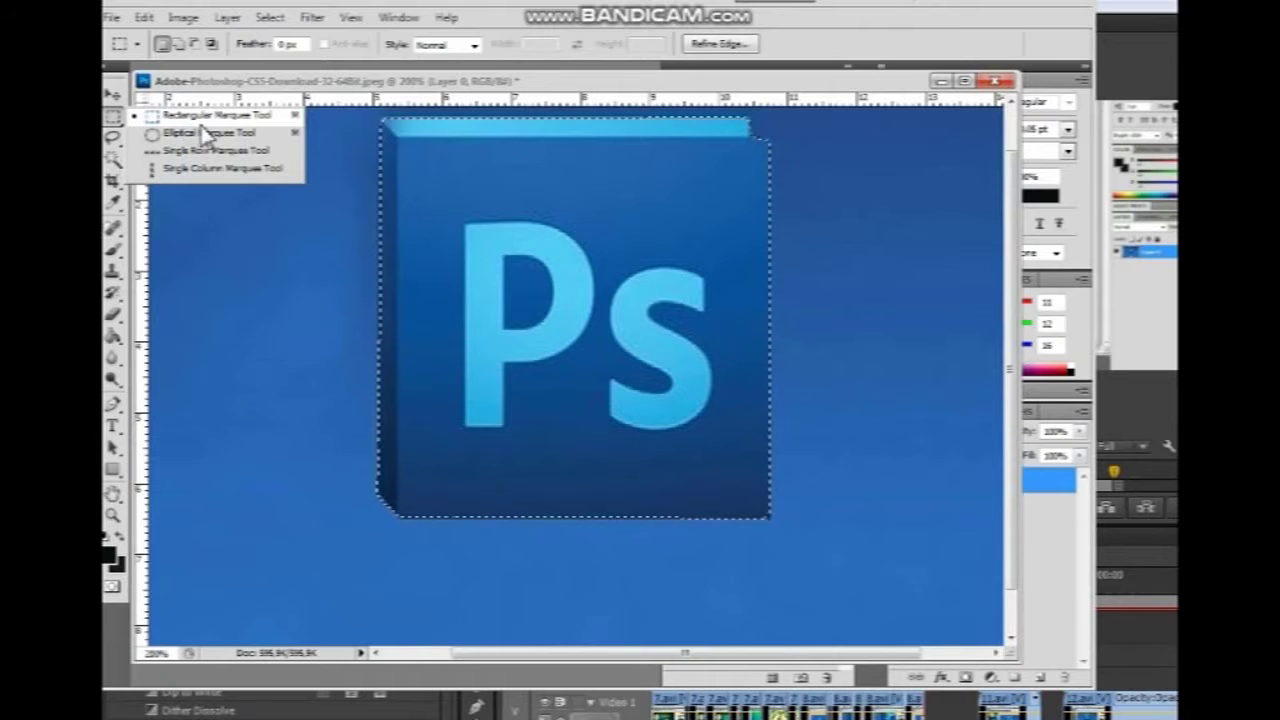
{"action": "left_click", "coordinate": [258, 118]}
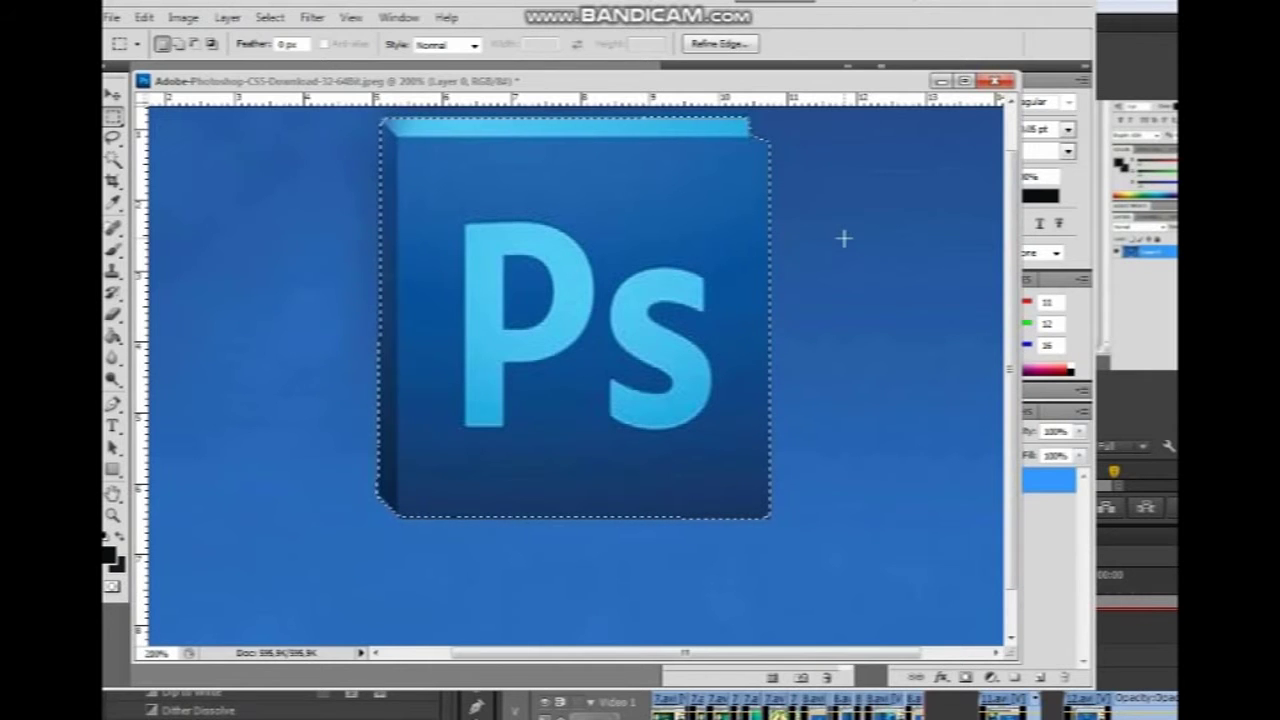
Step: Delete the blue background around the Ps box using the inverse of the current selection, and deselect
{"action": "right_click", "coordinate": [846, 243]}
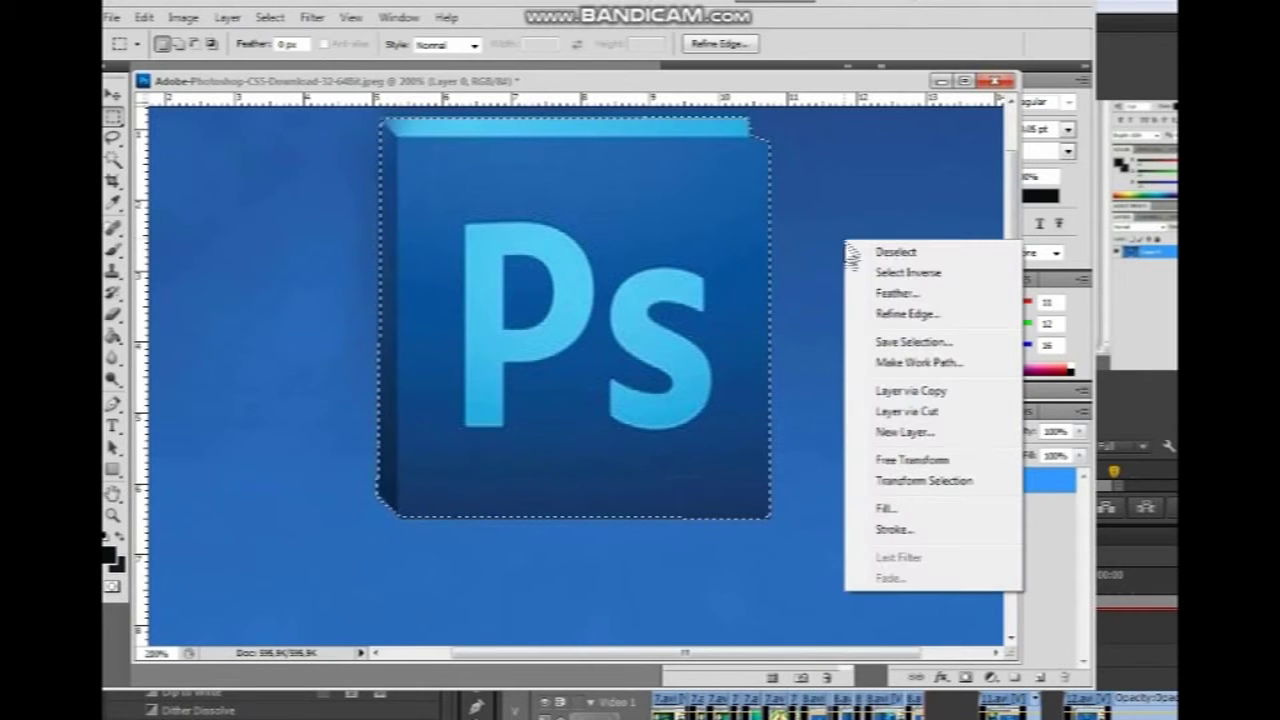
{"action": "left_click", "coordinate": [889, 277]}
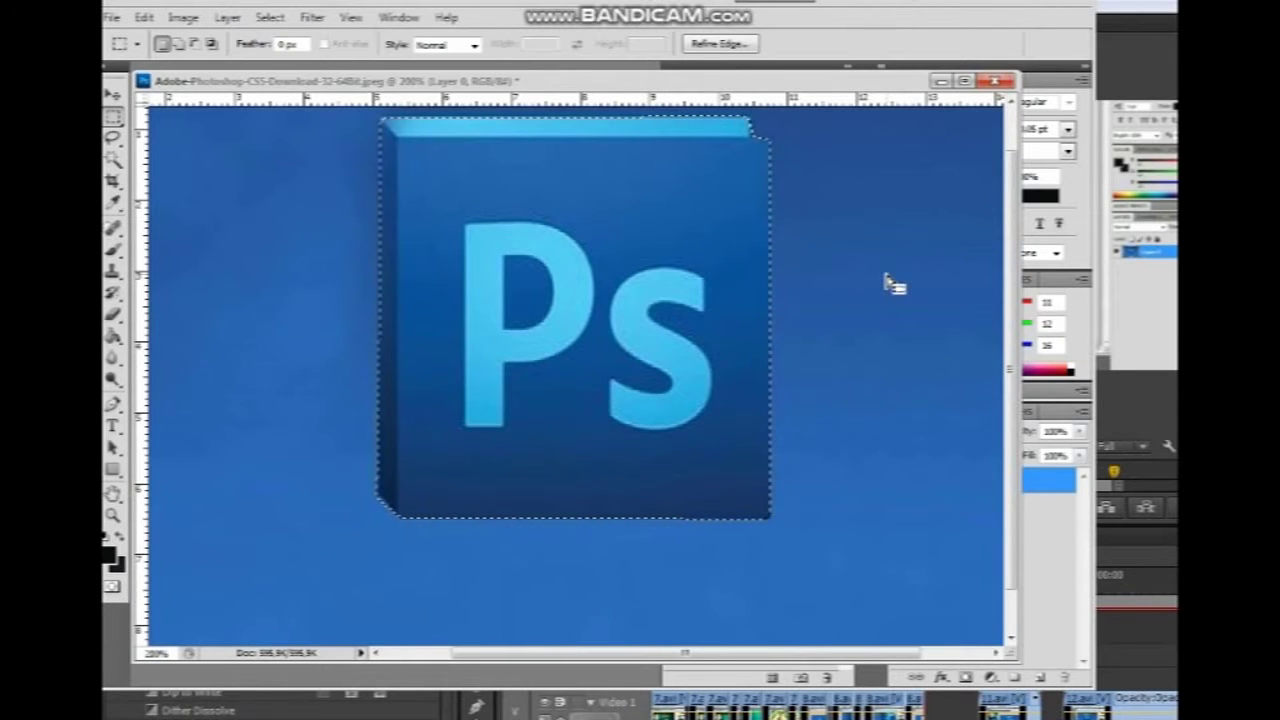
{"action": "key", "text": "Delete"}
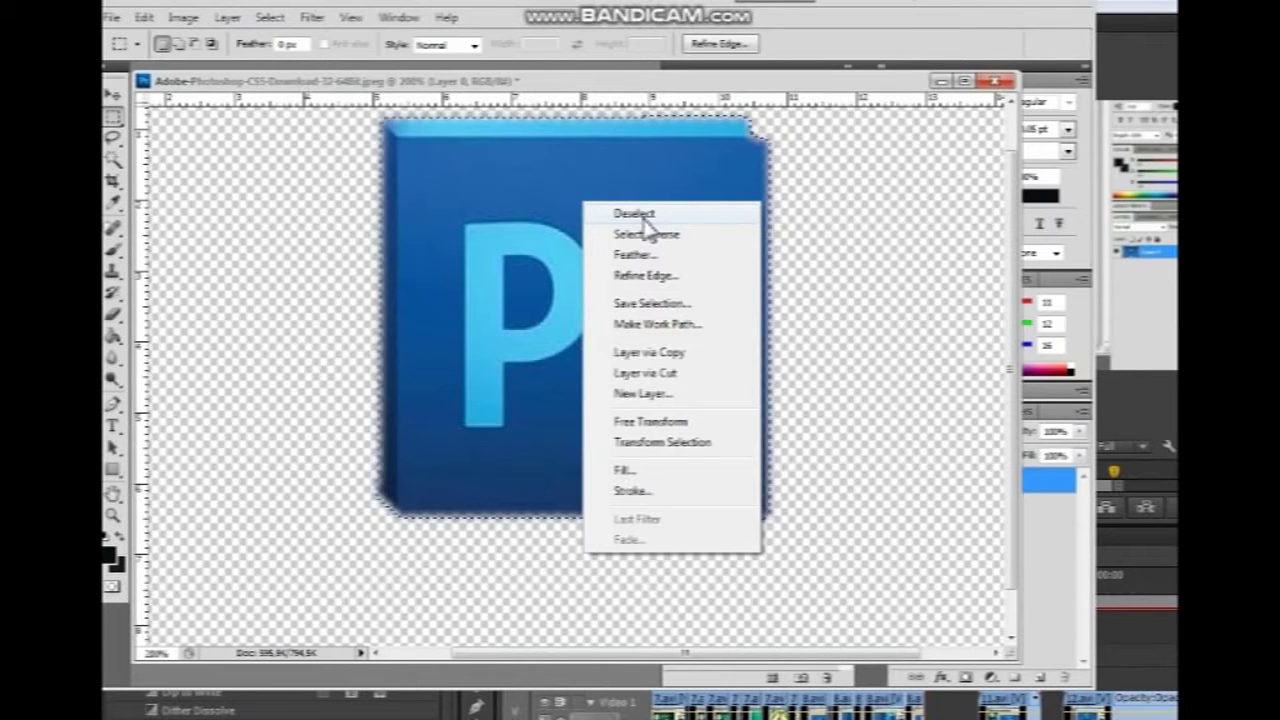
{"action": "left_click", "coordinate": [634, 213]}
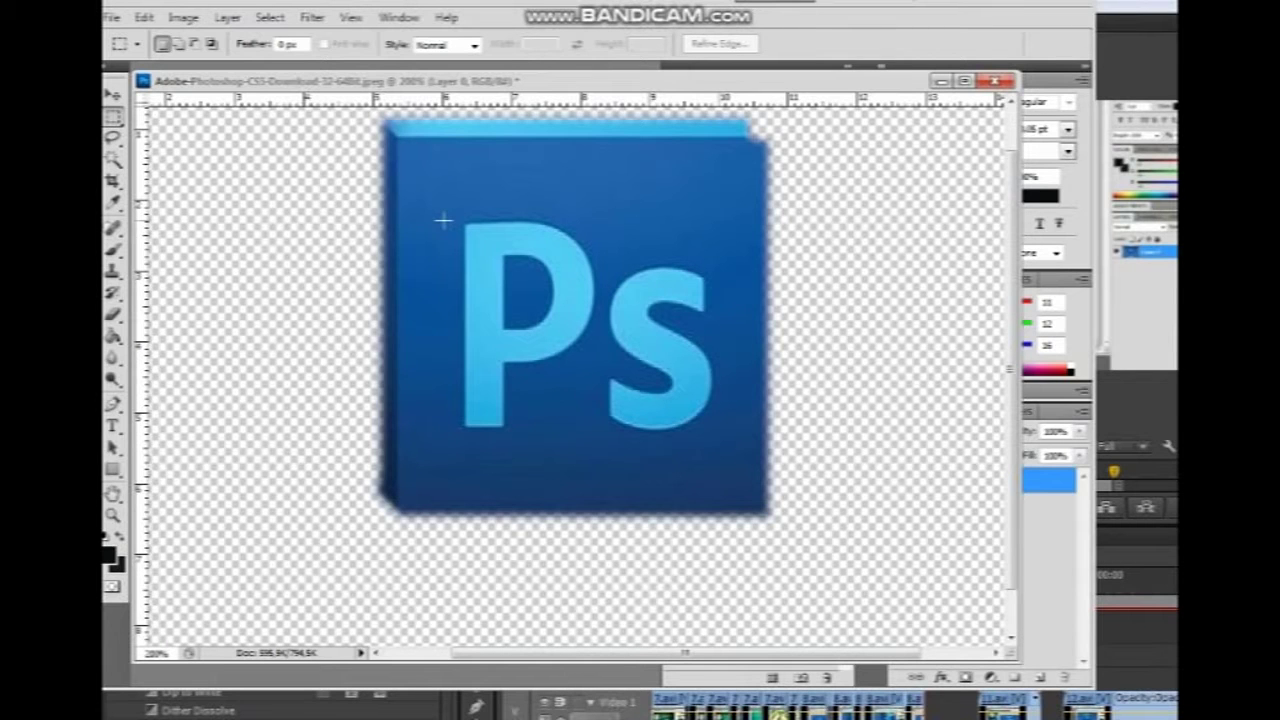
Step: Frame the Ps box with the Crop tool and shift the crop area to enclose it more evenly
{"action": "left_click", "coordinate": [112, 406]}
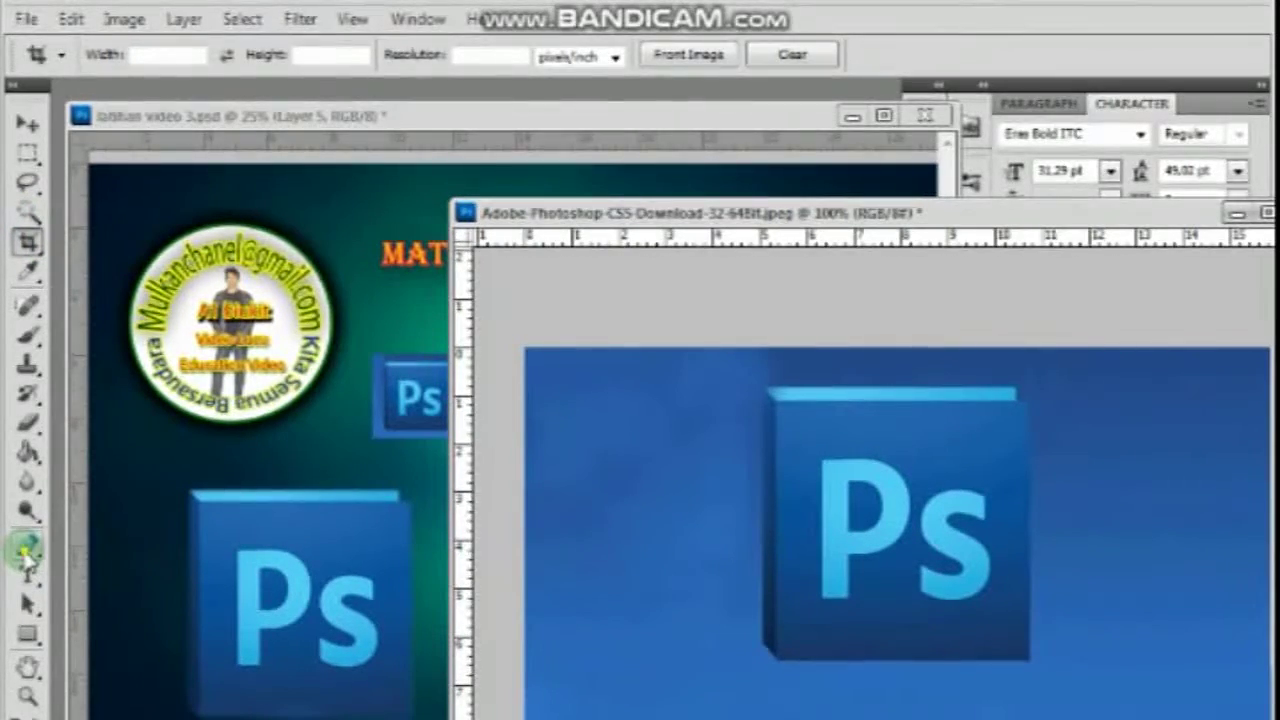
{"action": "left_click", "coordinate": [28, 552]}
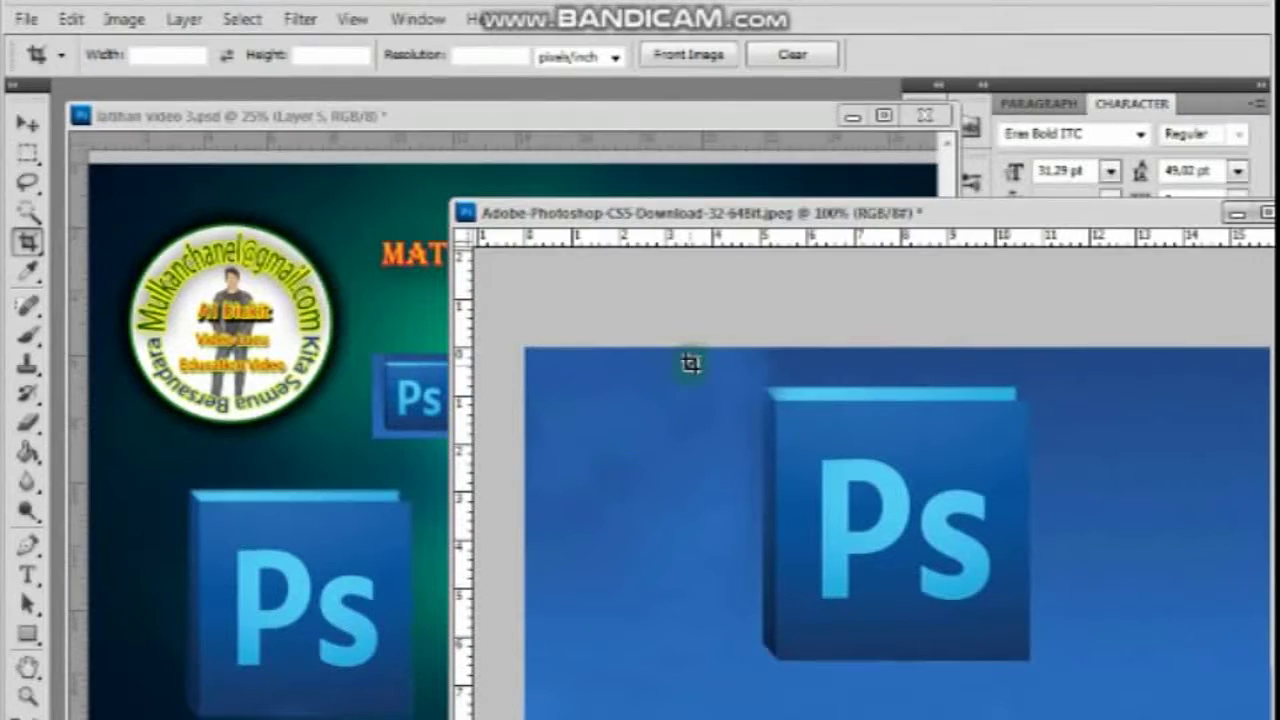
{"action": "left_click_drag", "start_coordinate": [692, 358], "coordinate": [1042, 684]}
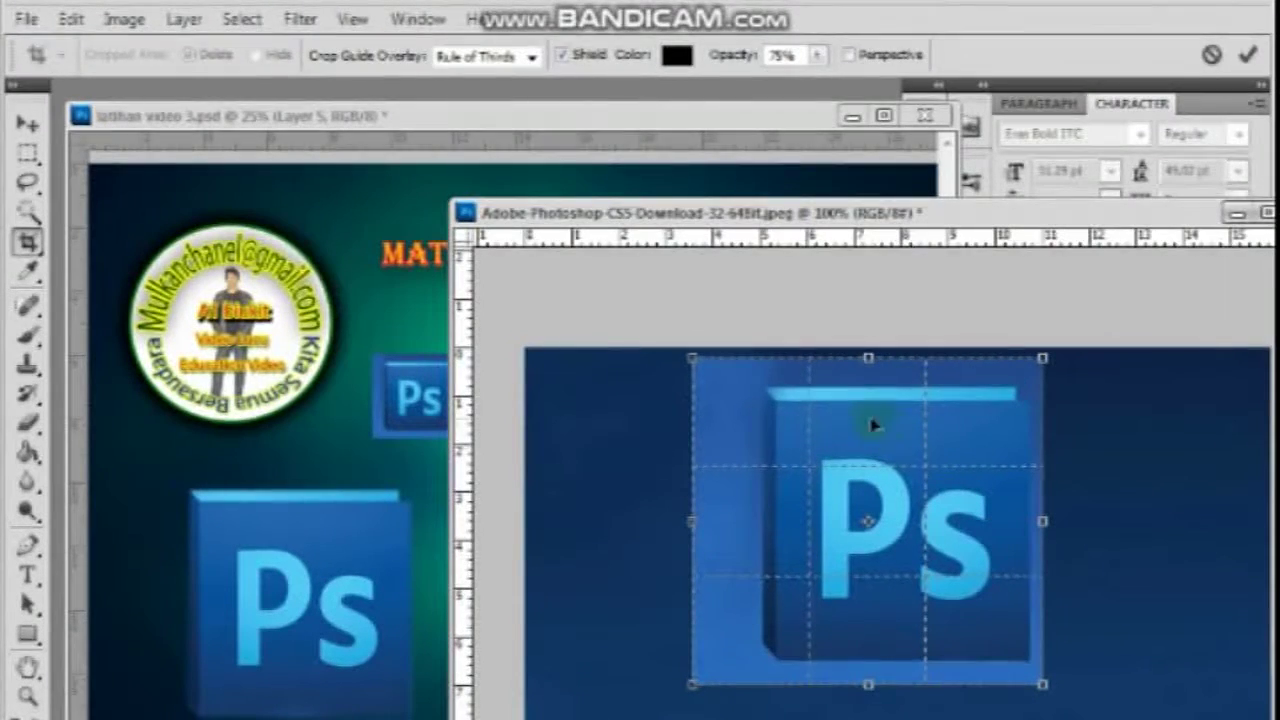
{"action": "left_click_drag", "start_coordinate": [890, 438], "coordinate": [928, 443]}
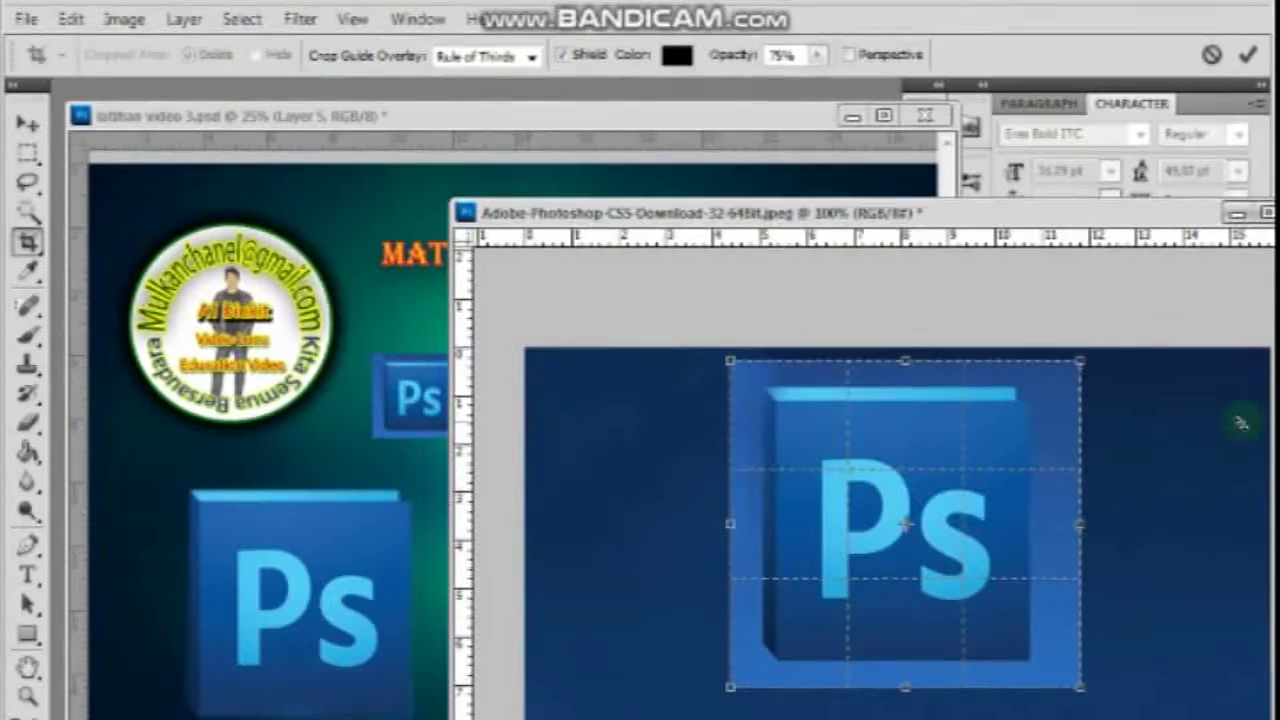
Step: Nudge the crop frame in small increments until it is centred around the Ps box, and apply the crop
{"action": "key", "text": "Left"}
{"action": "key", "text": "Left"}
{"action": "key", "text": "Left"}
{"action": "key", "text": "Left"}
{"action": "key", "text": "Left"}
{"action": "key", "text": "Left"}
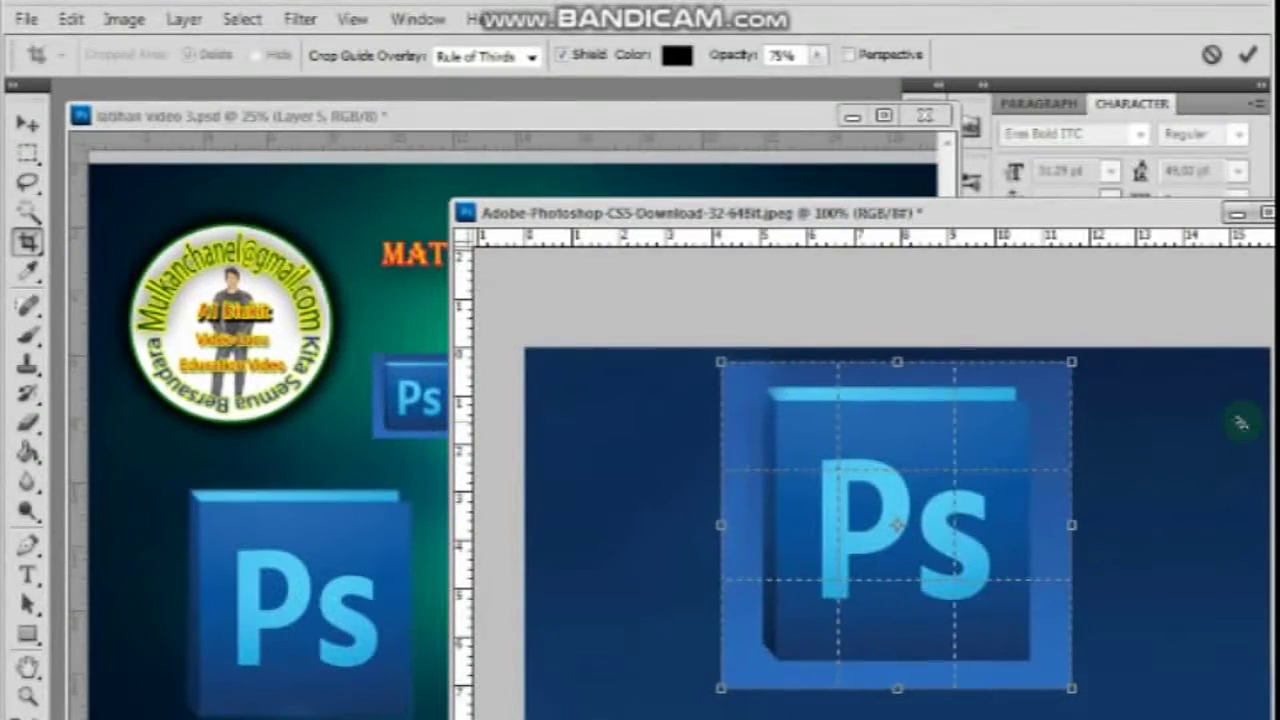
{"action": "key", "text": "Up"}
{"action": "key", "text": "Up"}
{"action": "key", "text": "Up"}
{"action": "key", "text": "Up"}
{"action": "key", "text": "Up"}
{"action": "key", "text": "Up"}
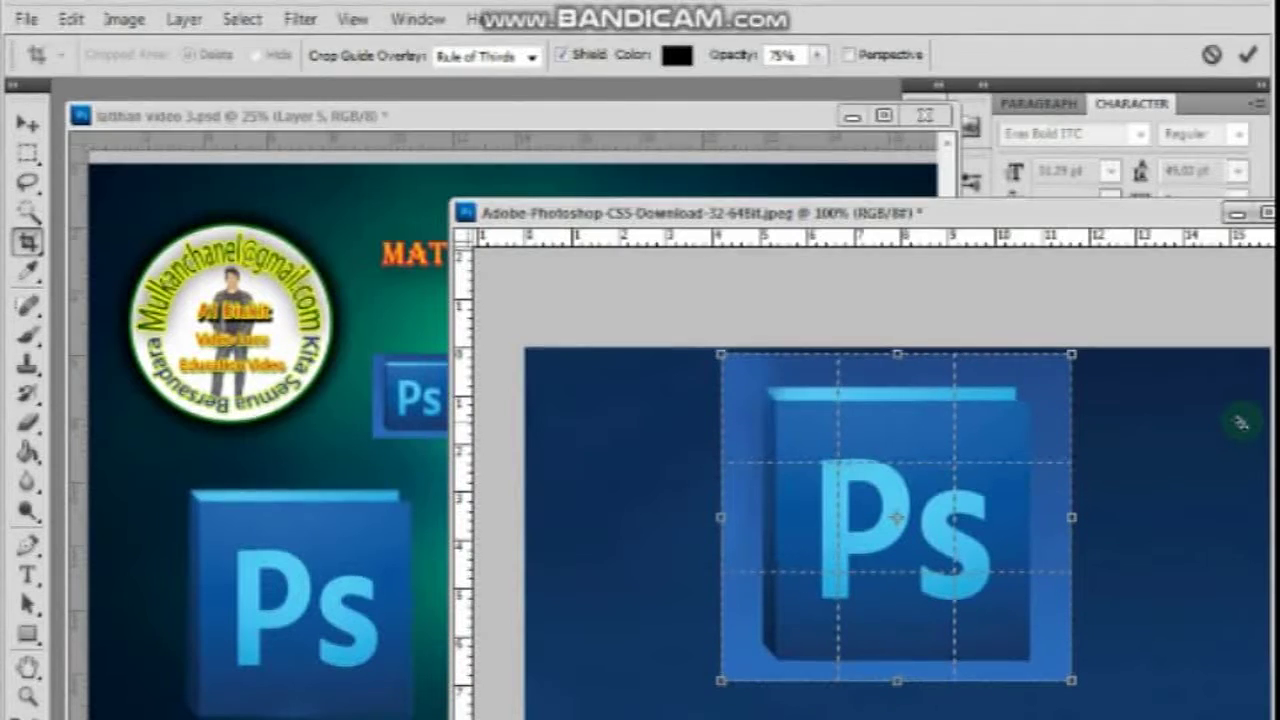
{"action": "key", "text": "Right"}
{"action": "key", "text": "Down"}
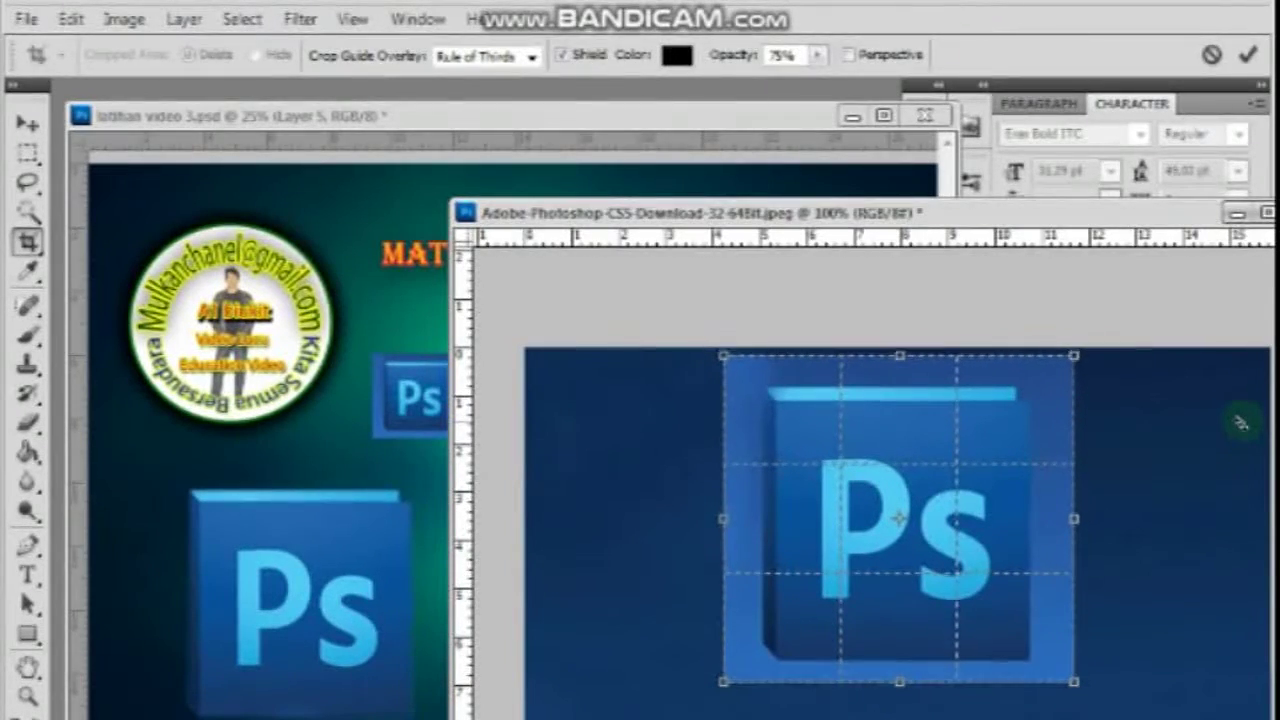
{"action": "key", "text": "Down"}
{"action": "key", "text": "Up"}
{"action": "key", "text": "Down"}
{"action": "key", "text": "Return"}
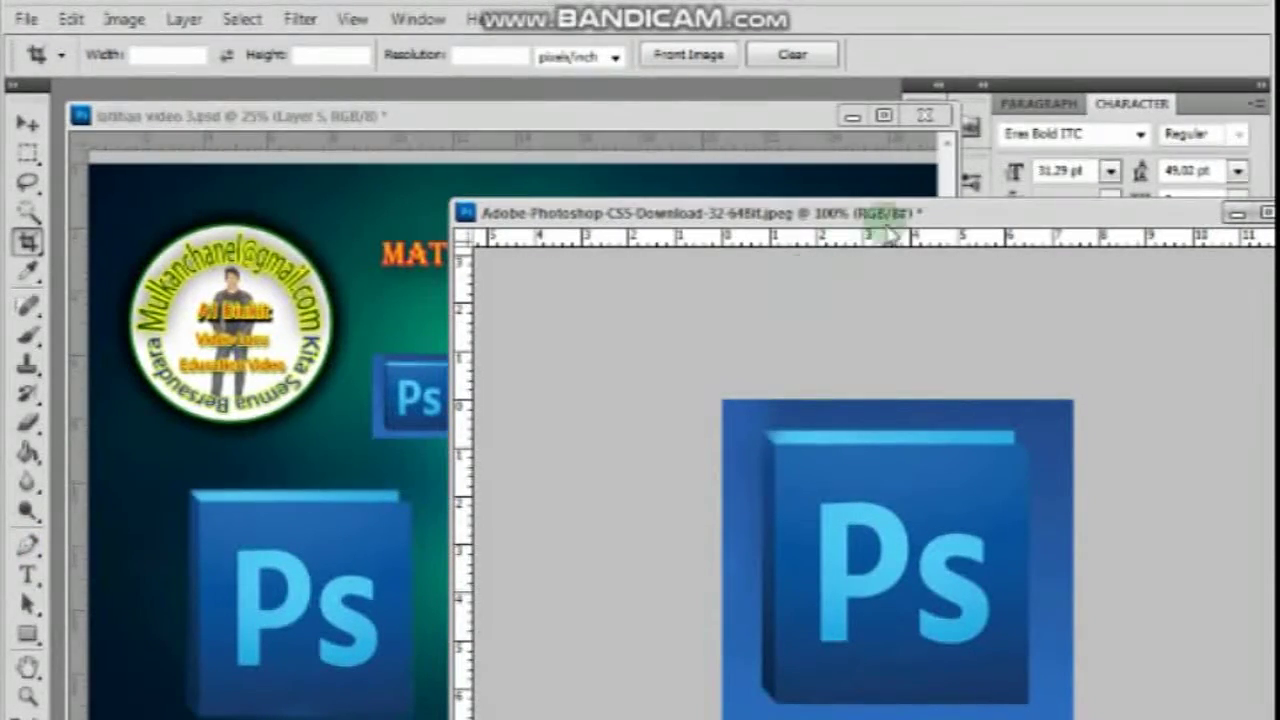
Step: Copy the cropped Ps logo into latihan video 3.psd and place it beside the small Ps logo under the title text
{"action": "left_click_drag", "start_coordinate": [1018, 220], "coordinate": [1264, 165]}
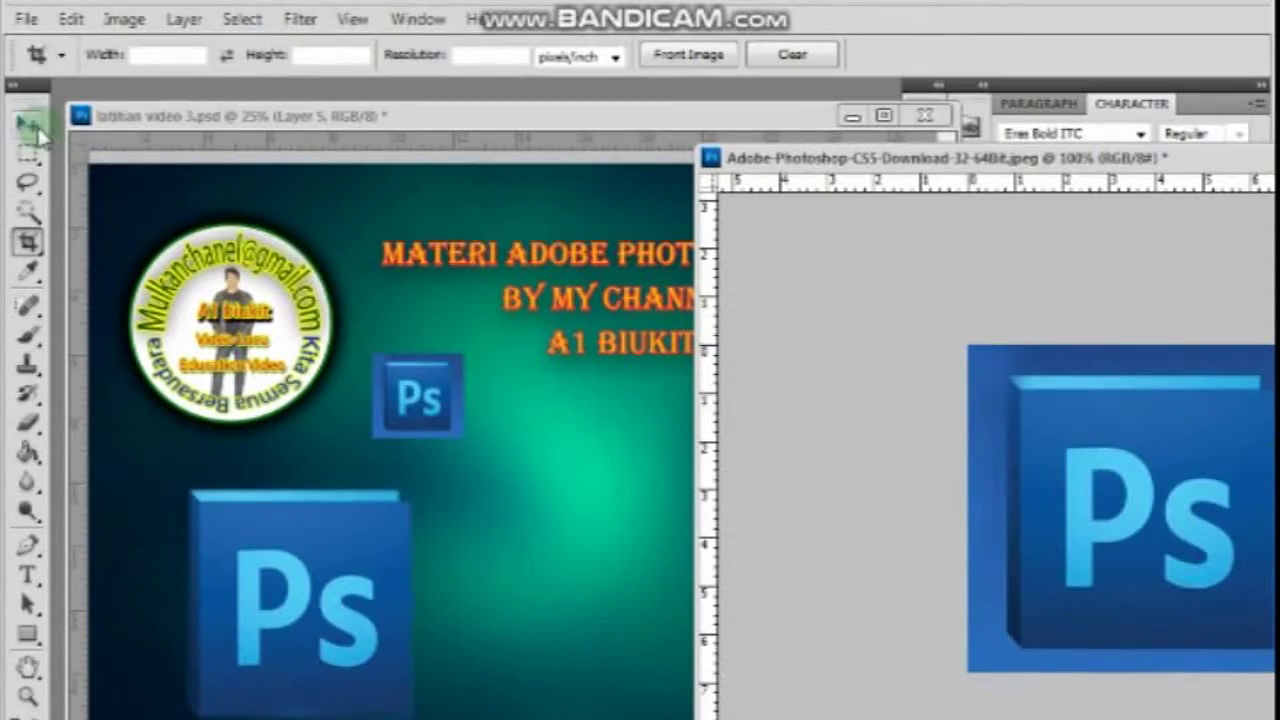
{"action": "key", "text": "v"}
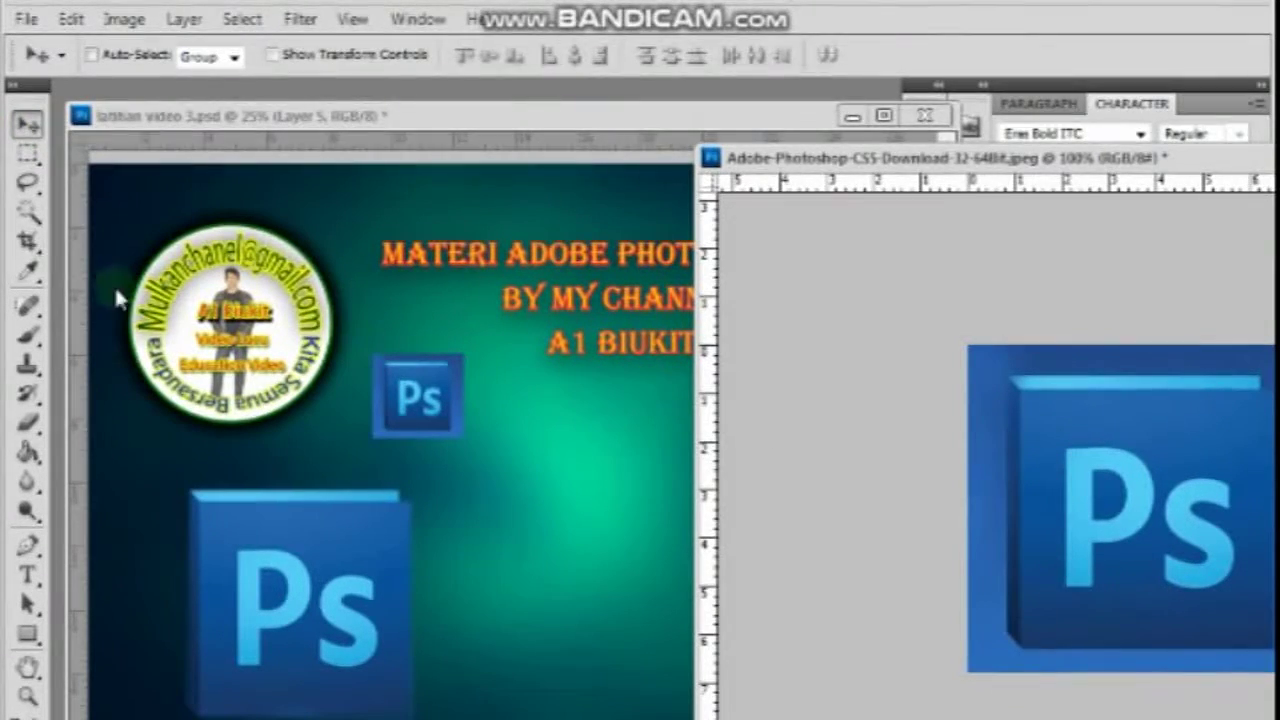
{"action": "left_click", "coordinate": [29, 240]}
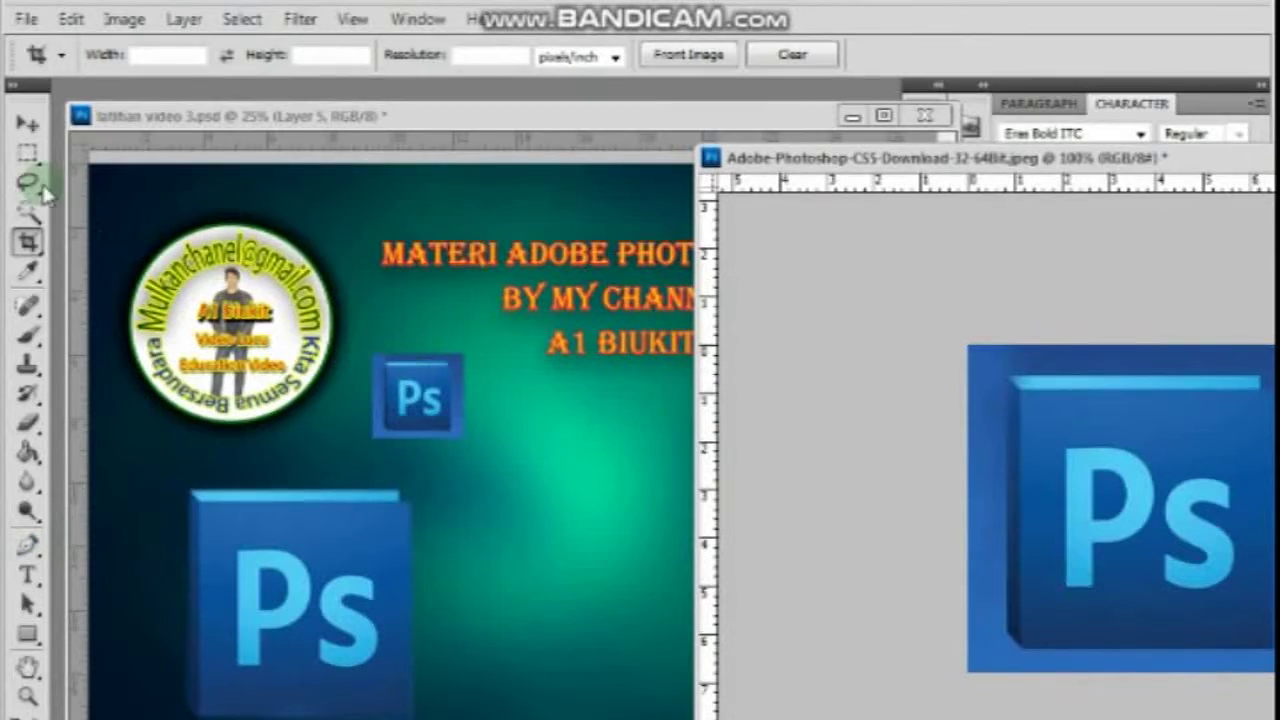
{"action": "key", "text": "v"}
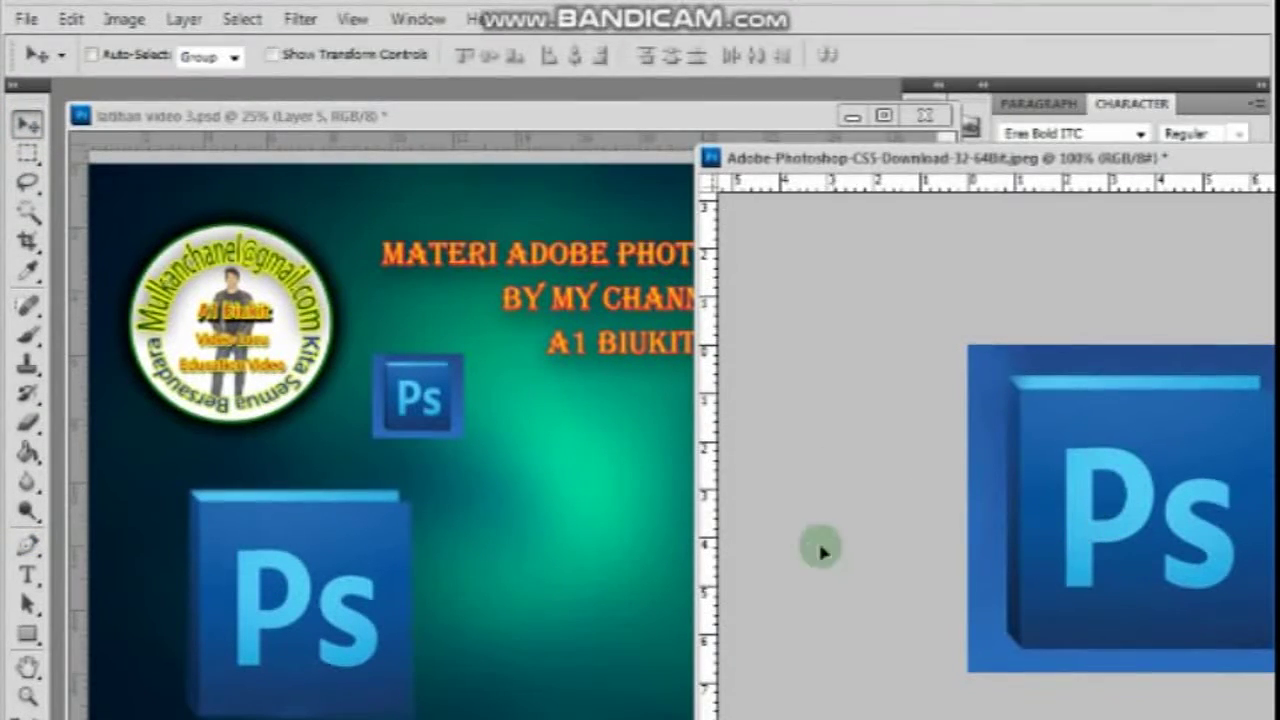
{"action": "left_click", "coordinate": [568, 502]}
{"action": "left_click_drag", "start_coordinate": [568, 500], "coordinate": [541, 440]}
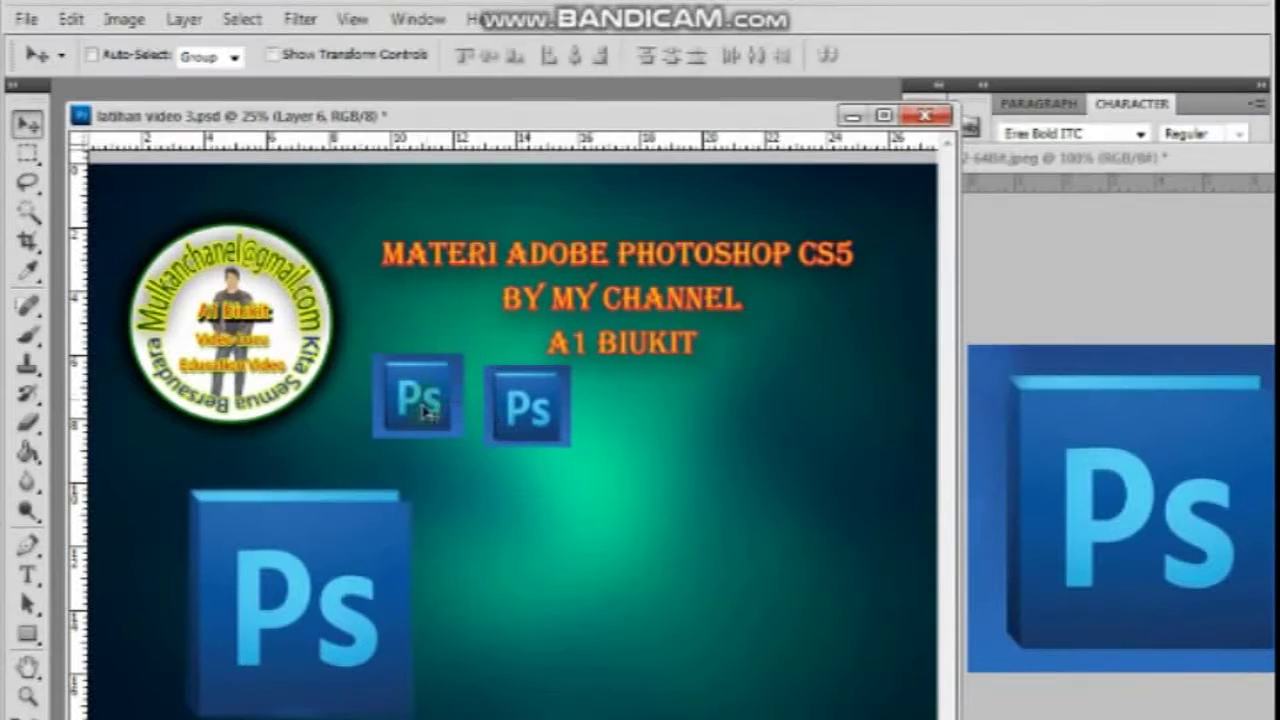
Step: Bring the Ps logo JPEG in front of the composition and restore its uncropped image
{"action": "left_click", "coordinate": [1108, 451]}
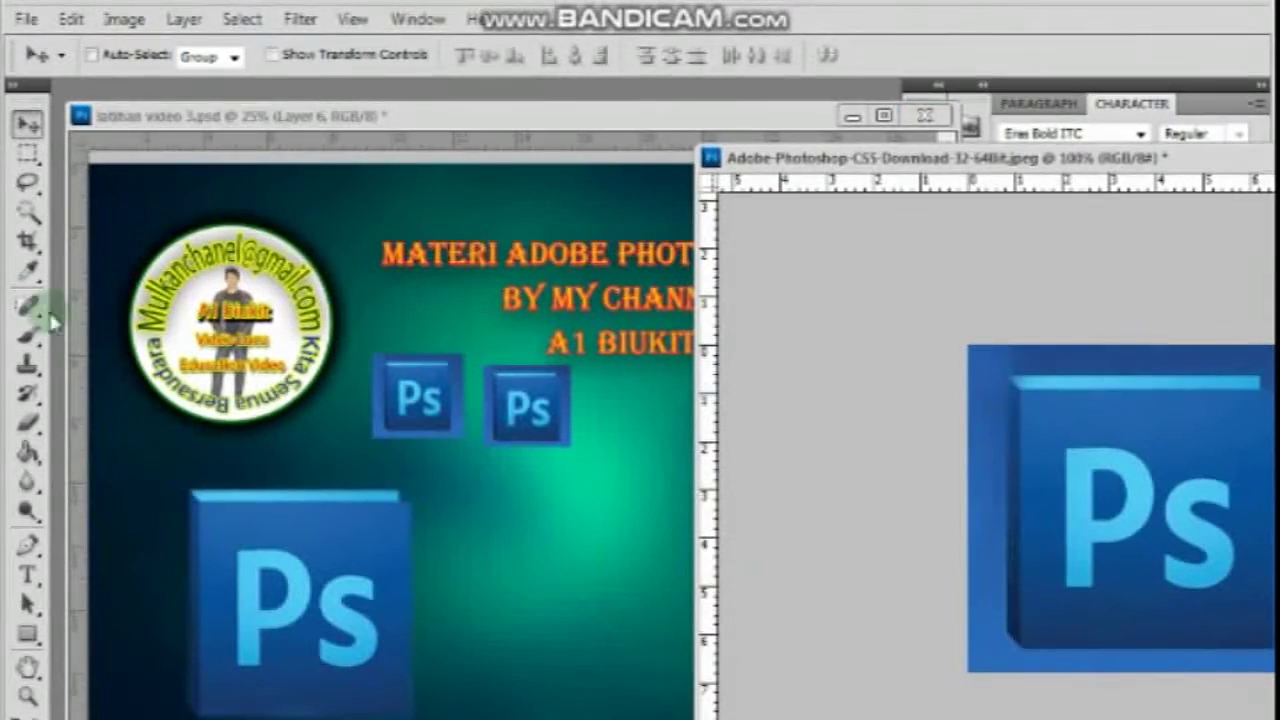
{"action": "left_click", "coordinate": [28, 240]}
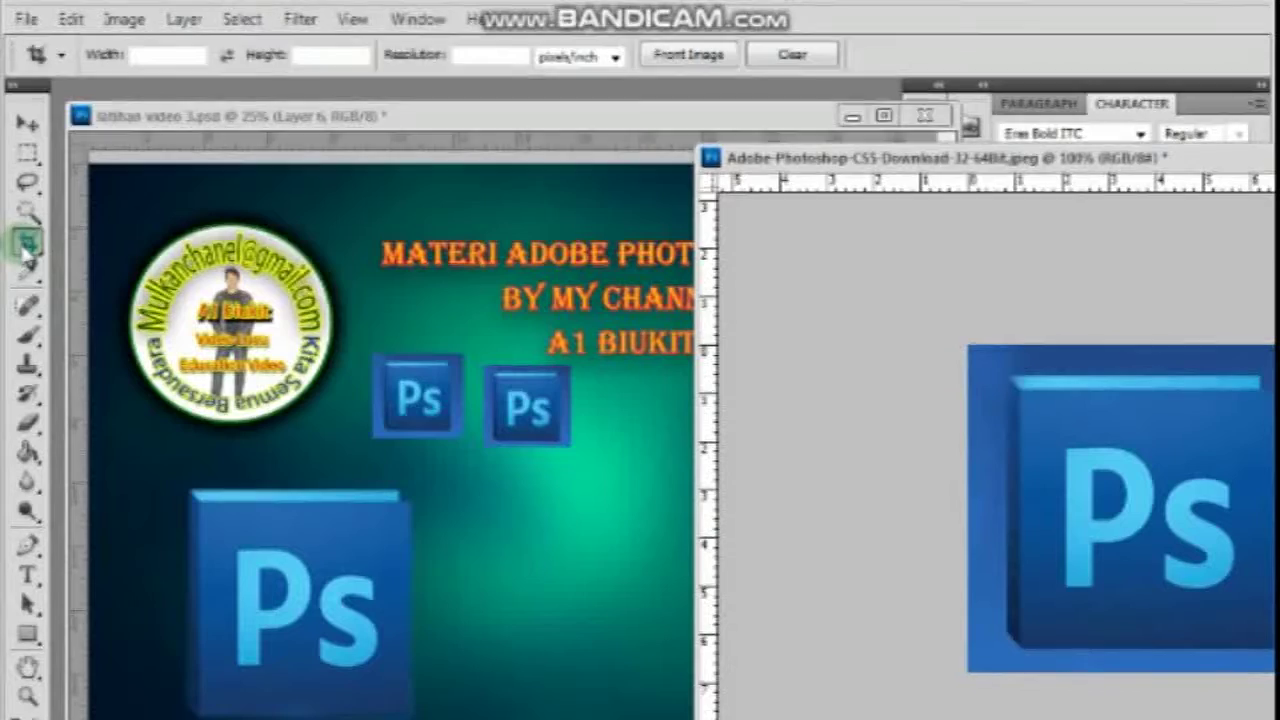
{"action": "left_click_drag", "start_coordinate": [1232, 160], "coordinate": [886, 221]}
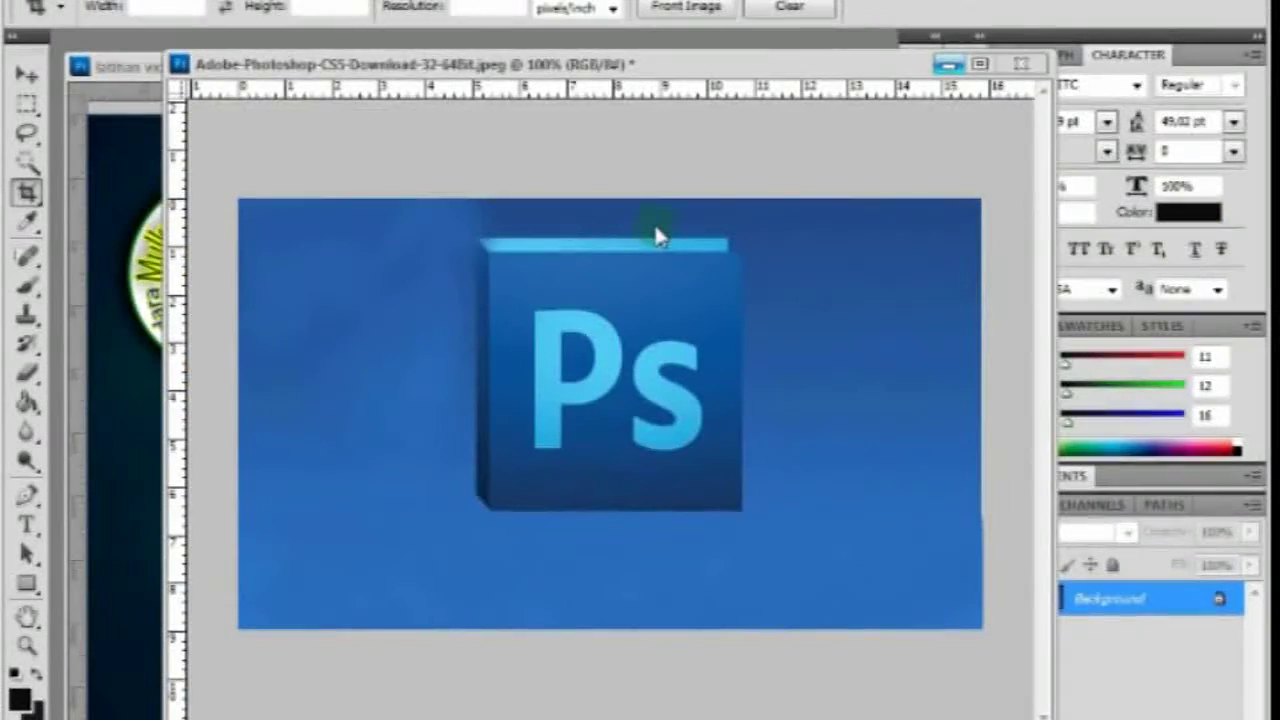
Step: Draw a wide elliptical selection across the Ps box with the Elliptical Marquee tool
{"action": "left_click", "coordinate": [28, 104]}
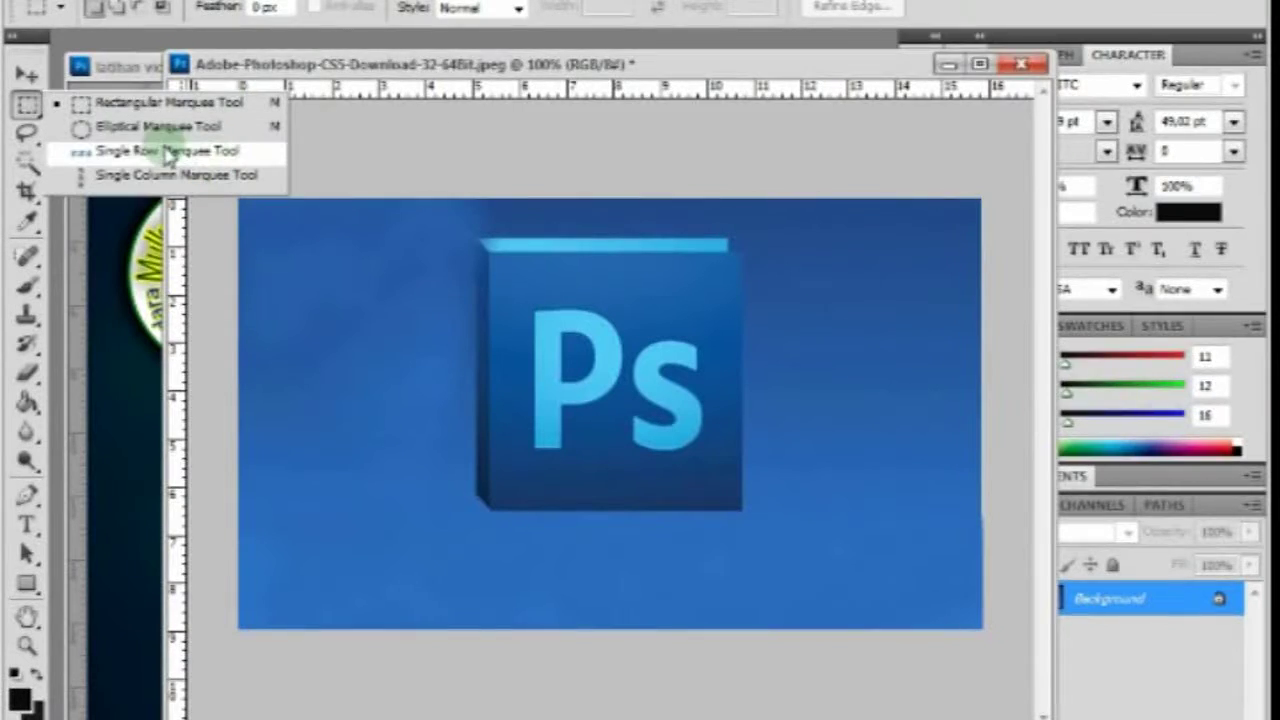
{"action": "left_click", "coordinate": [120, 128]}
{"action": "left_click_drag", "start_coordinate": [388, 240], "coordinate": [923, 514]}
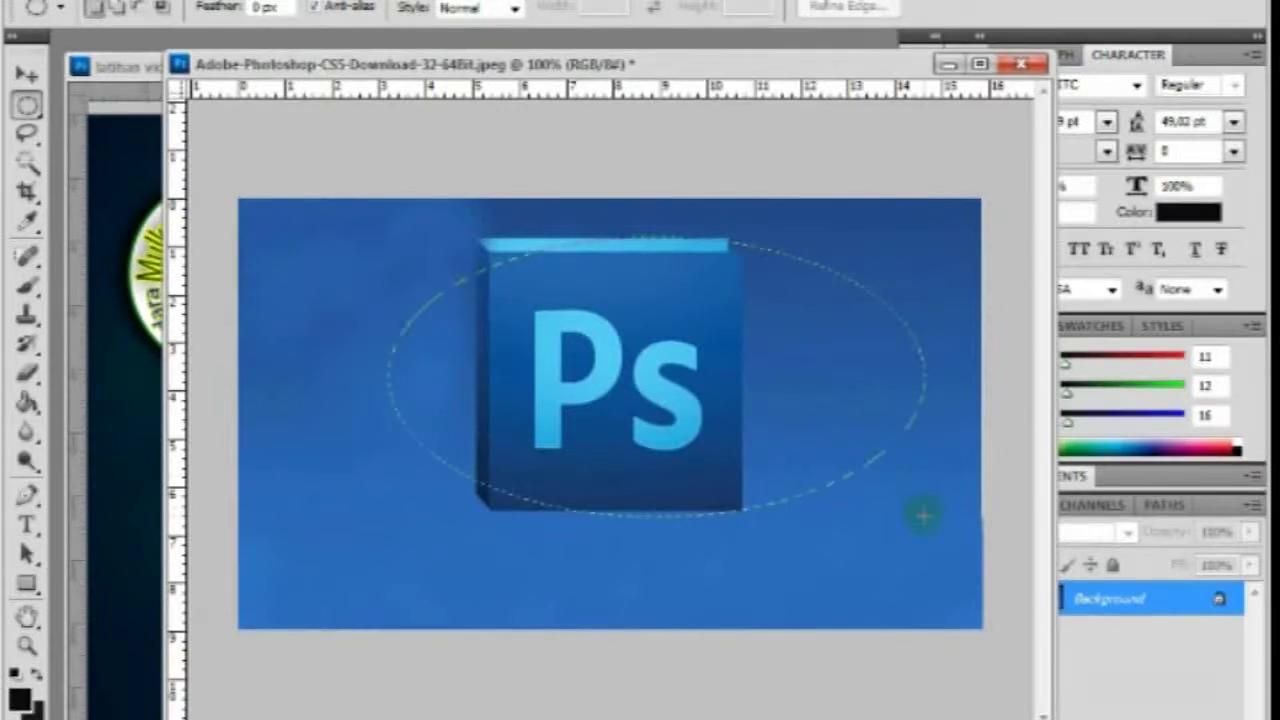
Step: Replace the ellipse with a rectangular selection enclosing the whole Ps box, using the Rectangular Marquee tool
{"action": "left_click", "coordinate": [28, 104]}
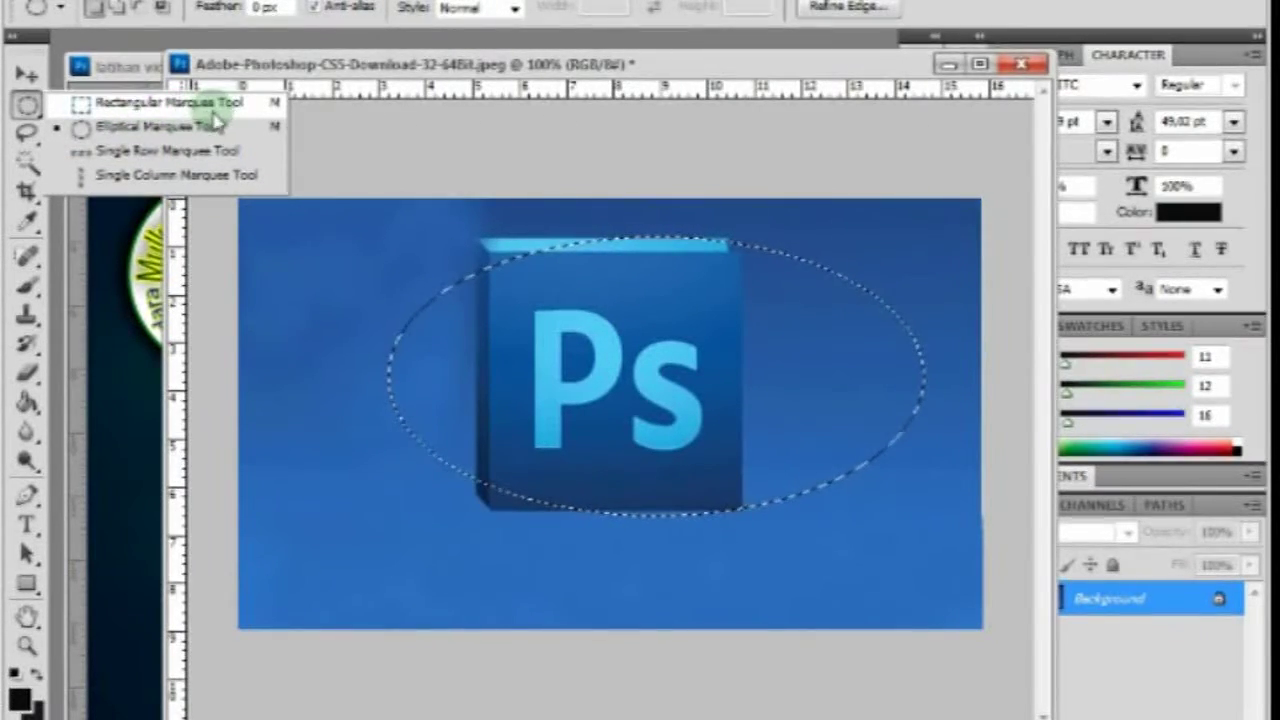
{"action": "left_click", "coordinate": [153, 104]}
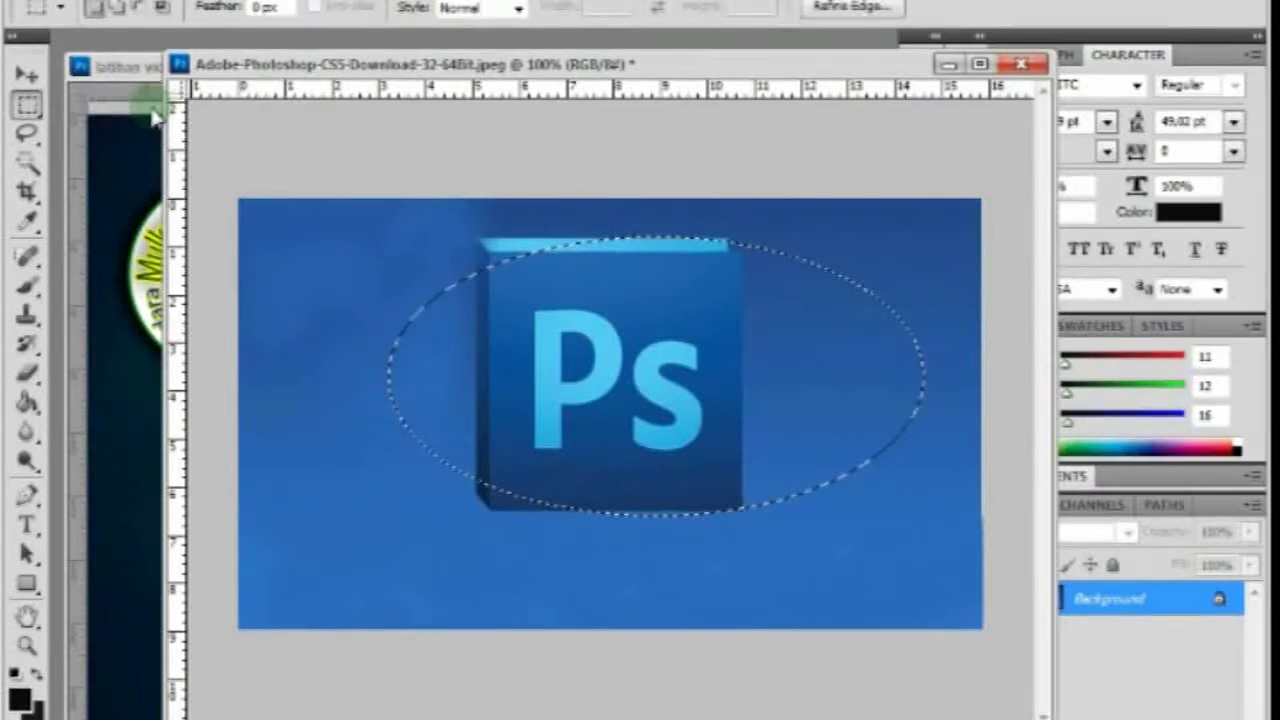
{"action": "left_click_drag", "start_coordinate": [377, 219], "coordinate": [822, 571]}
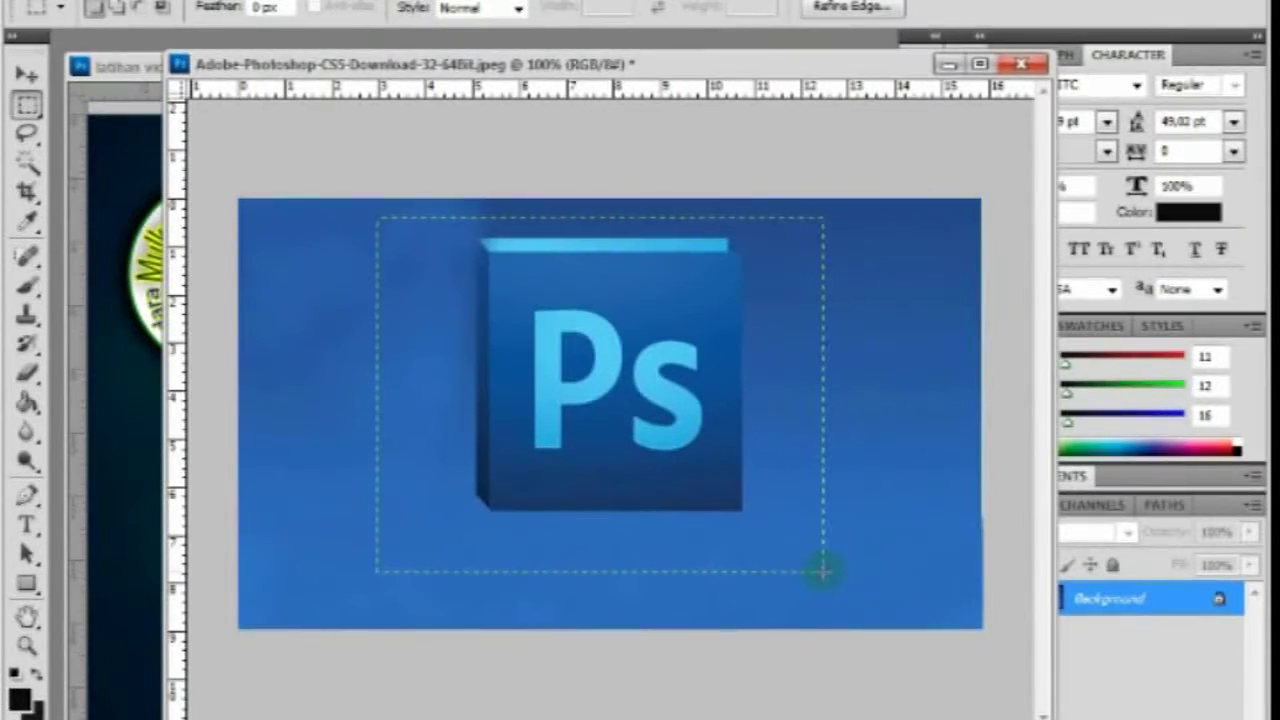
Step: Practise drawing closer rectangular selections around the Ps box, clearing each one
{"action": "left_click", "coordinate": [401, 213]}
{"action": "left_click_drag", "start_coordinate": [445, 325], "coordinate": [767, 563]}
{"action": "left_click_drag", "start_coordinate": [674, 463], "coordinate": [749, 434]}
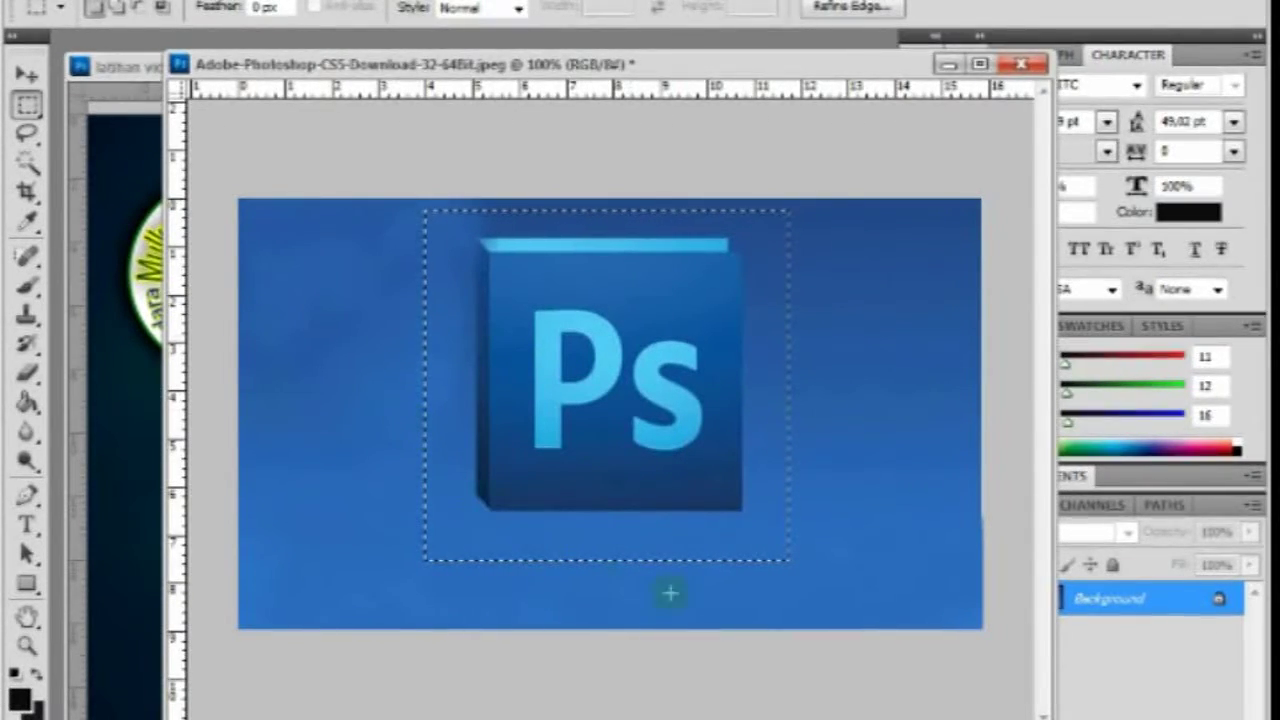
{"action": "left_click", "coordinate": [835, 386]}
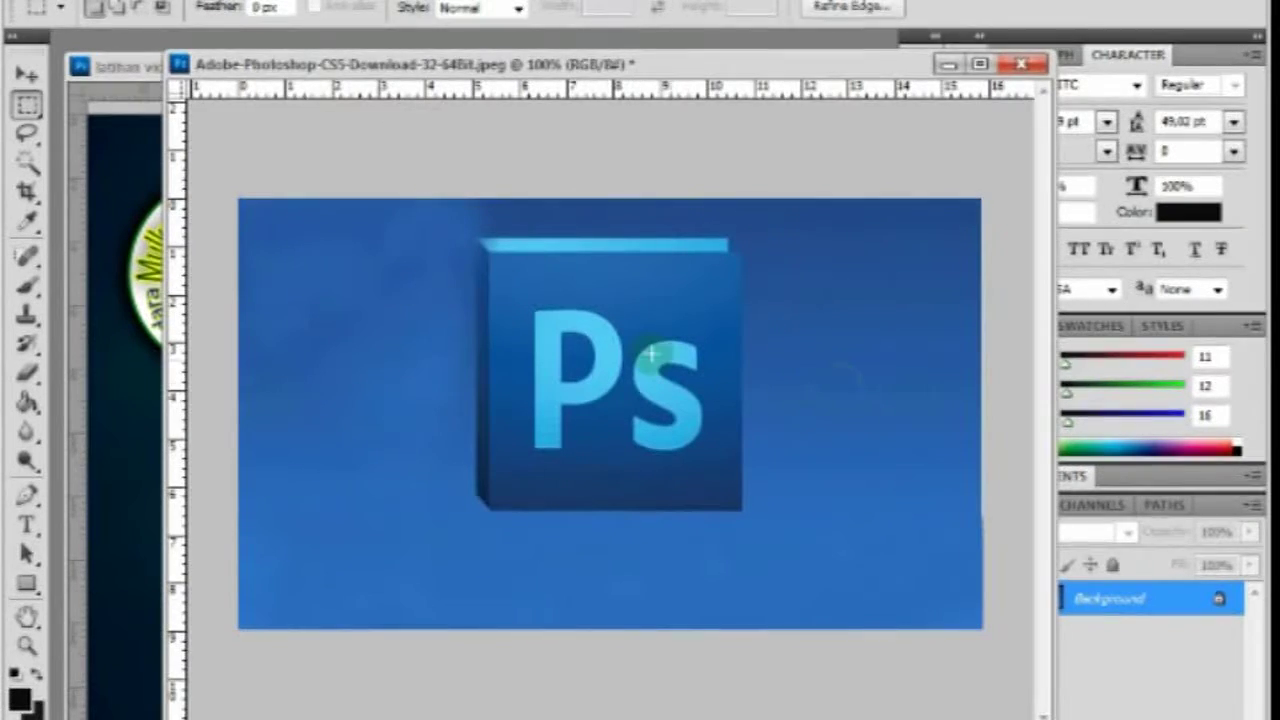
{"action": "left_click_drag", "start_coordinate": [432, 210], "coordinate": [791, 543]}
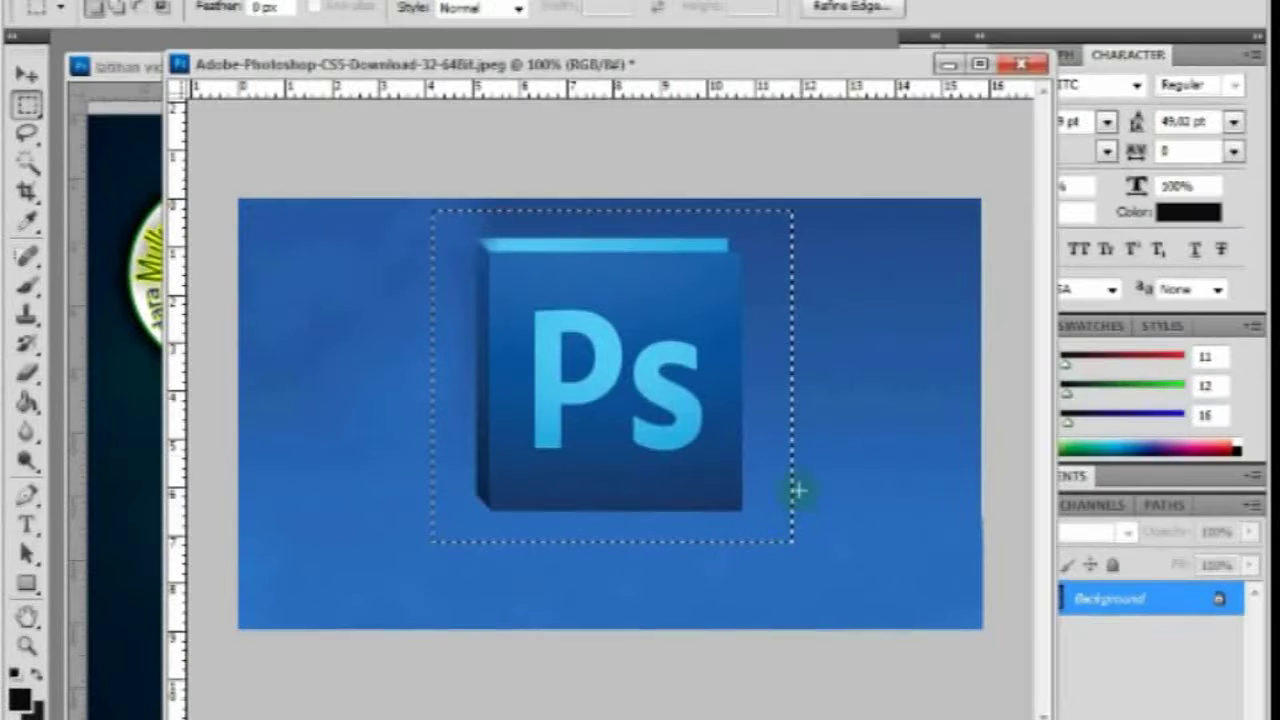
{"action": "left_click", "coordinate": [865, 339]}
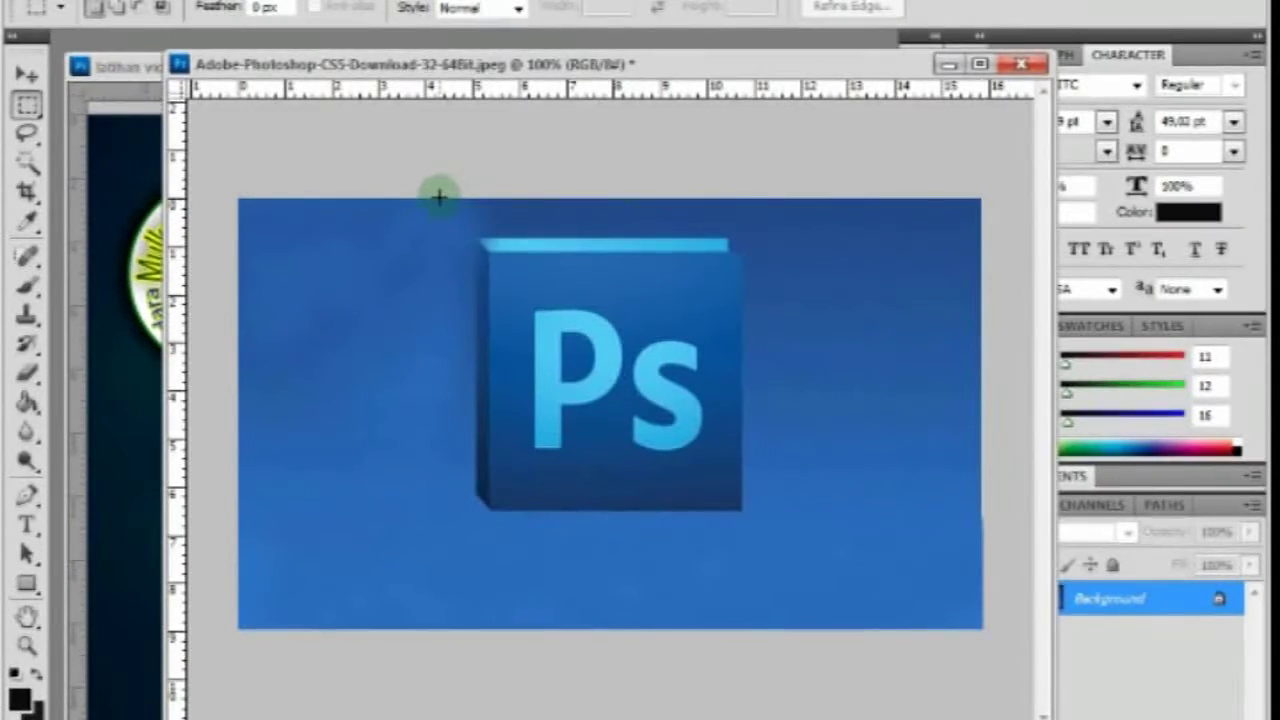
Step: Draw a rectangular selection closely around the Ps box and nudge it slightly upward
{"action": "left_click_drag", "start_coordinate": [435, 200], "coordinate": [607, 517]}
{"action": "left_click_drag", "start_coordinate": [717, 567], "coordinate": [784, 545]}
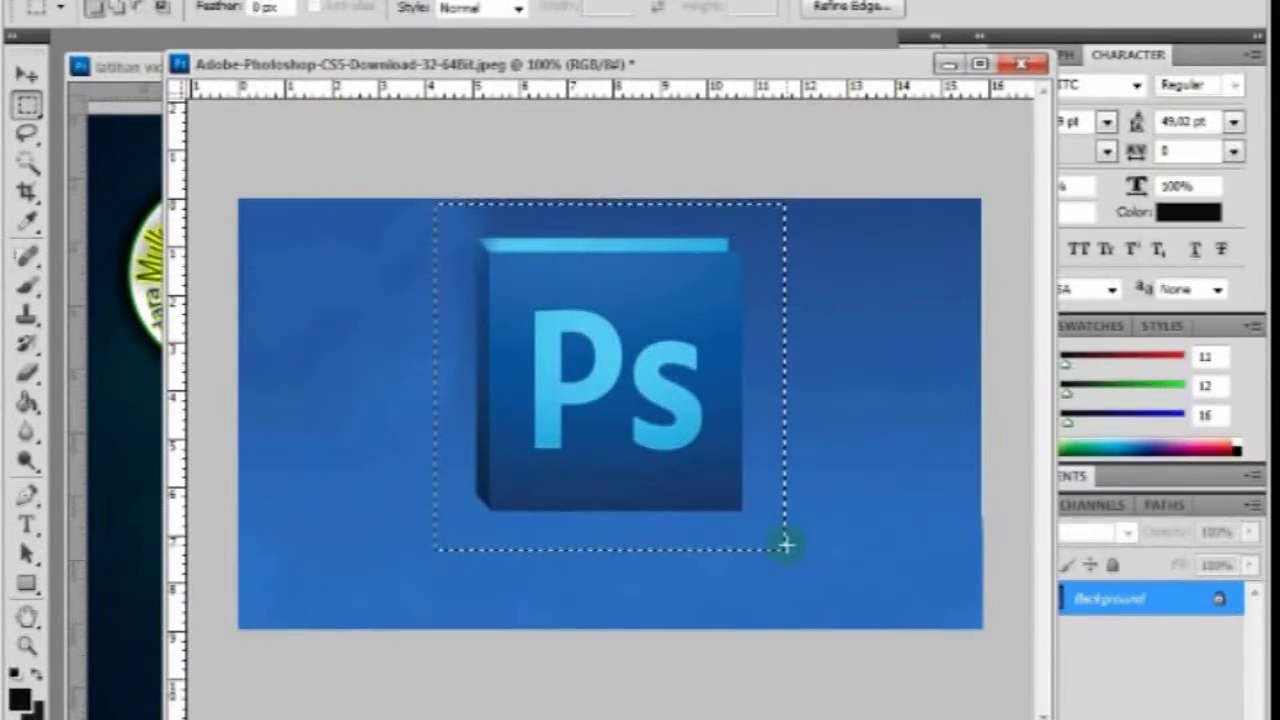
{"action": "key", "text": "Up"}
{"action": "key", "text": "Up"}
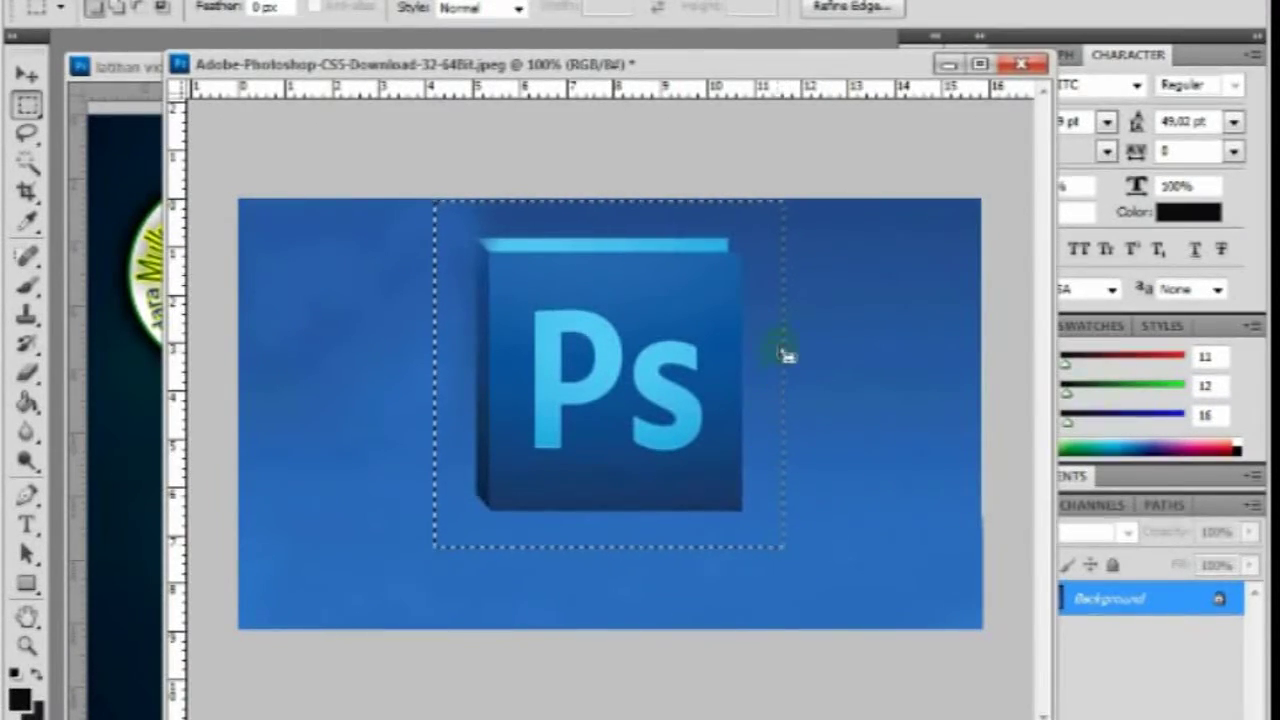
Step: Remove the background around the Ps box with a soft edge by inverting and feathering the selection, and deselect
{"action": "right_click", "coordinate": [835, 278]}
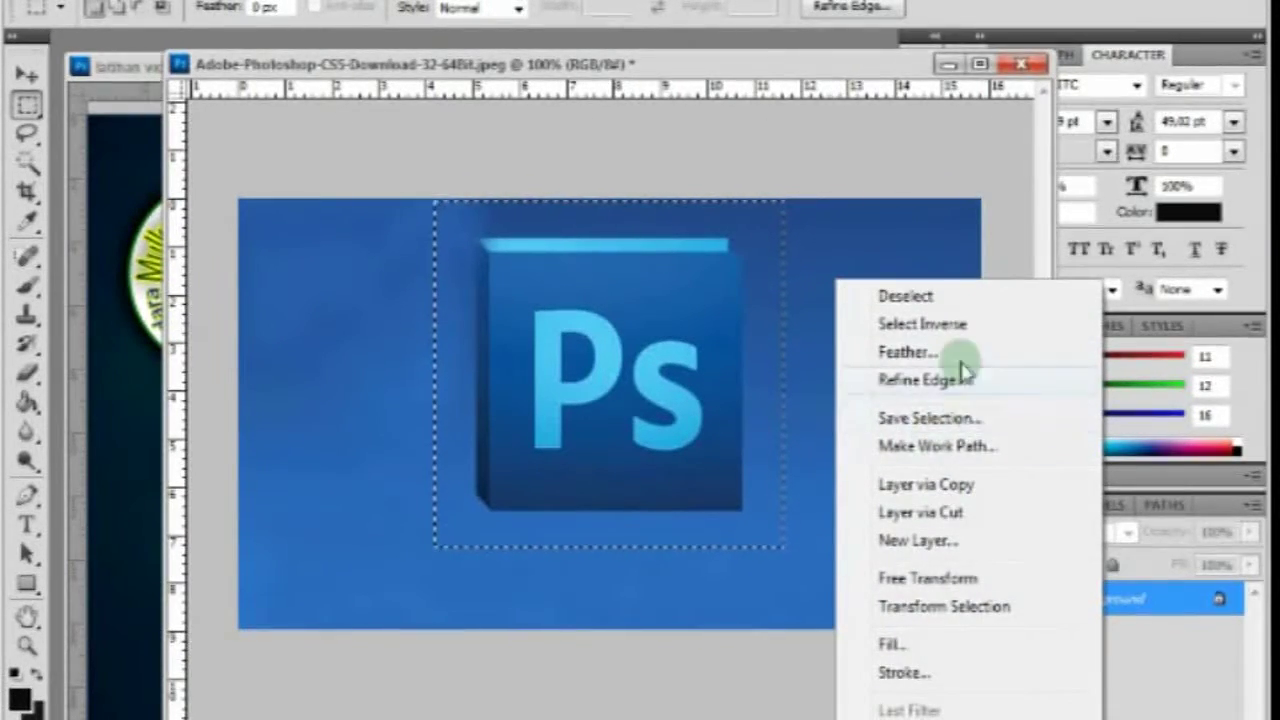
{"action": "left_click", "coordinate": [898, 323]}
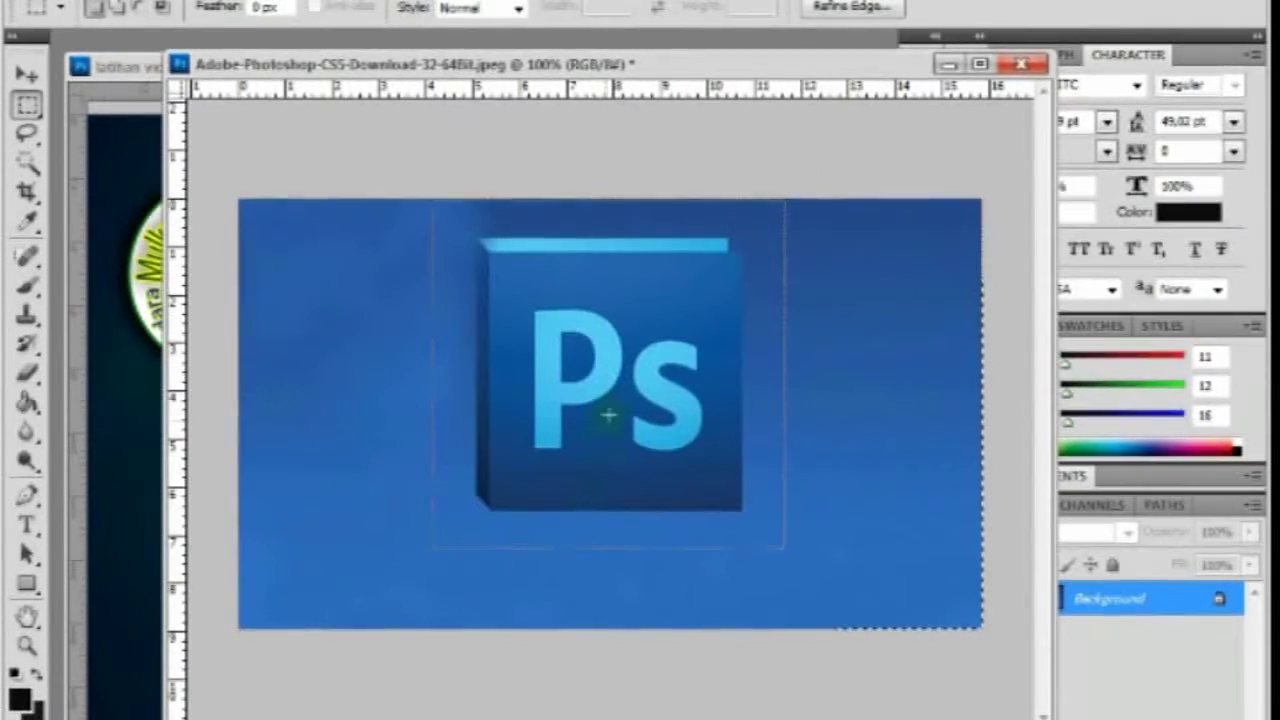
{"action": "right_click", "coordinate": [873, 288]}
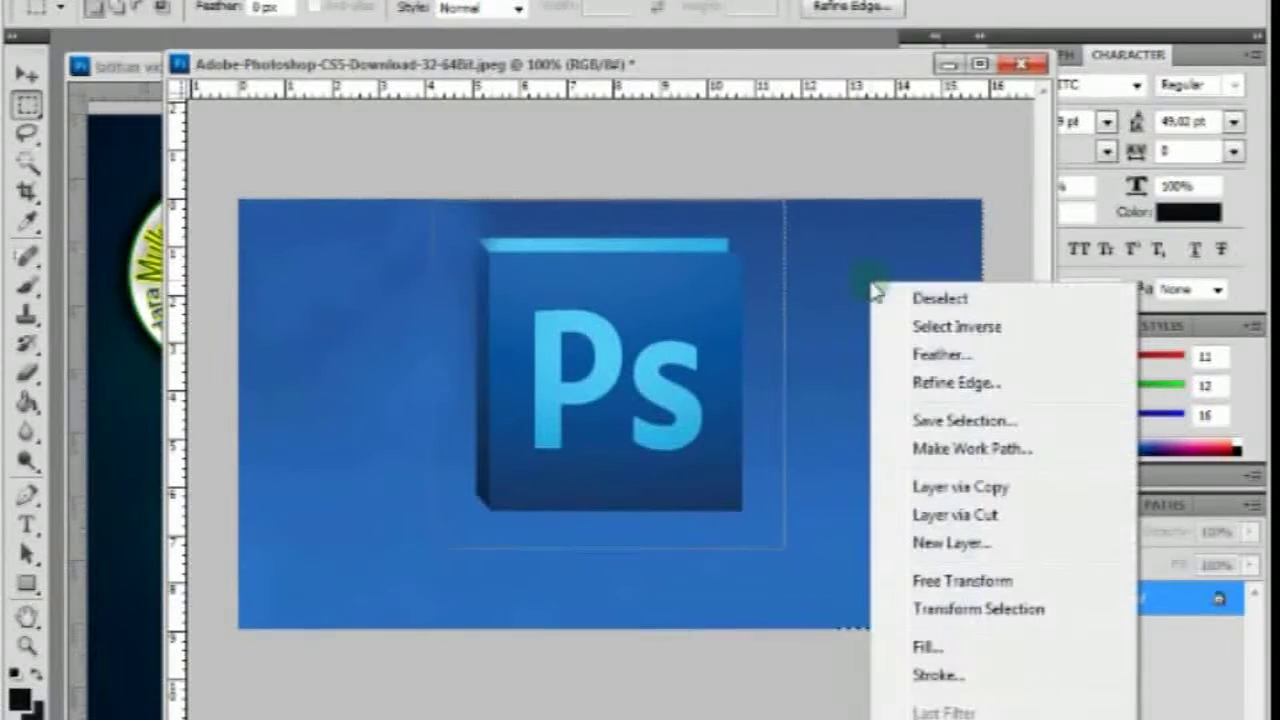
{"action": "left_click", "coordinate": [940, 355]}
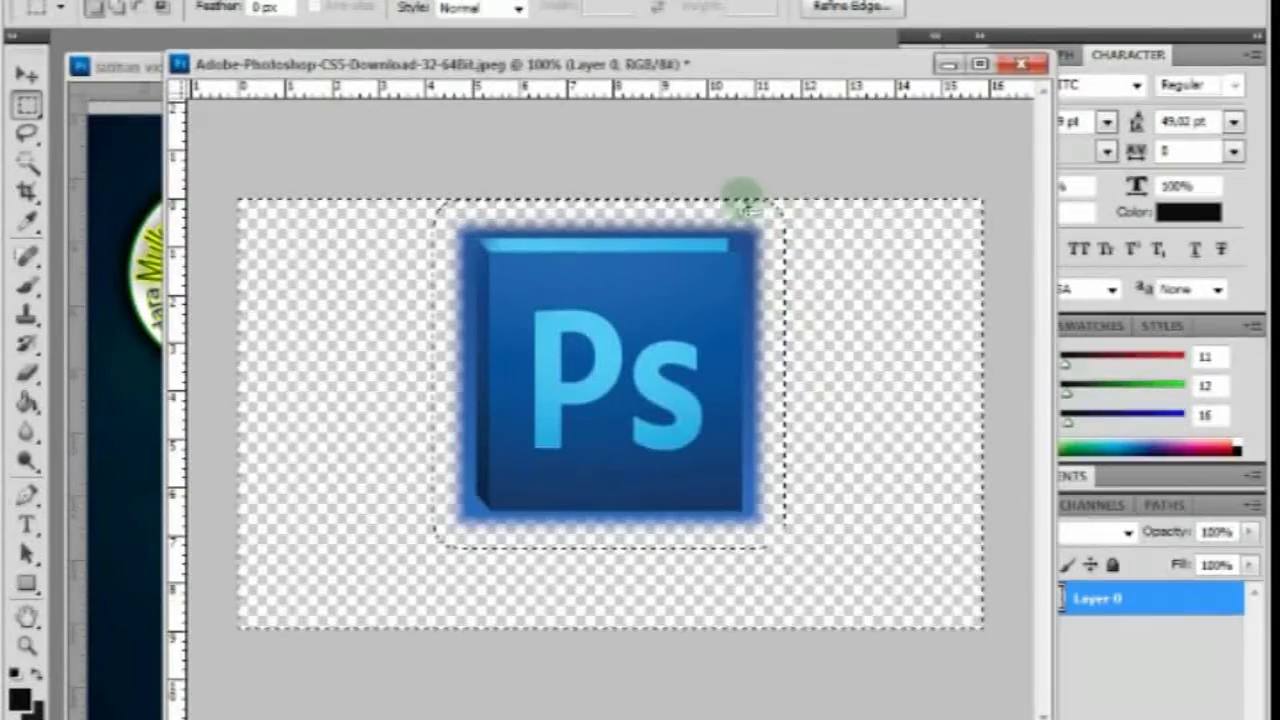
{"action": "right_click", "coordinate": [581, 285]}
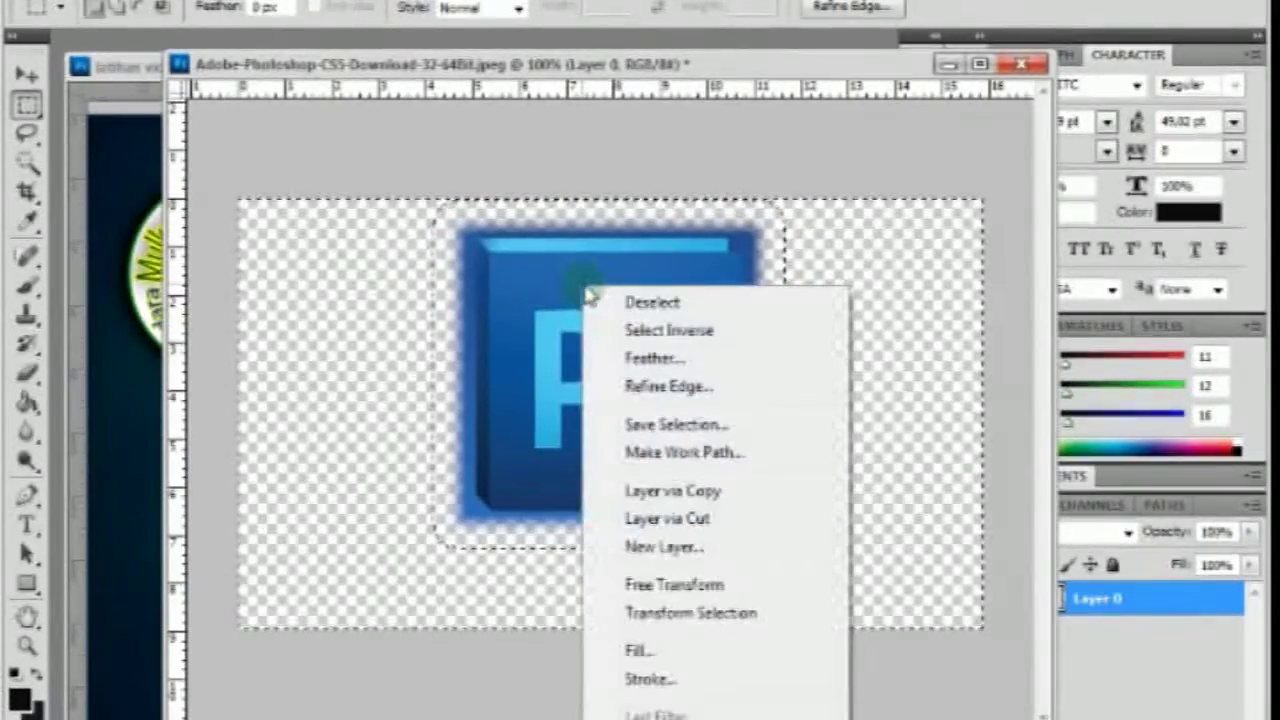
{"action": "left_click", "coordinate": [683, 305]}
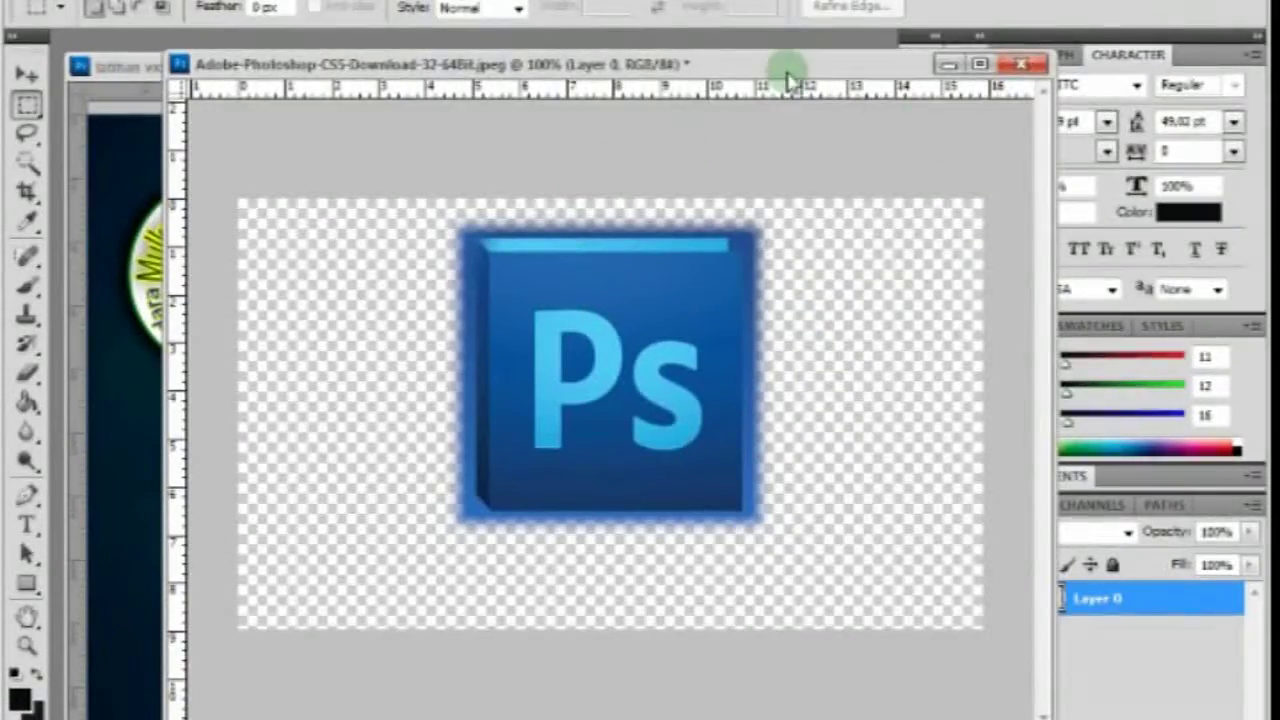
Step: Copy the soft-edged Ps box into latihan video 3.psd with the Move tool and close the source image without saving
{"action": "left_click_drag", "start_coordinate": [791, 67], "coordinate": [1265, 284]}
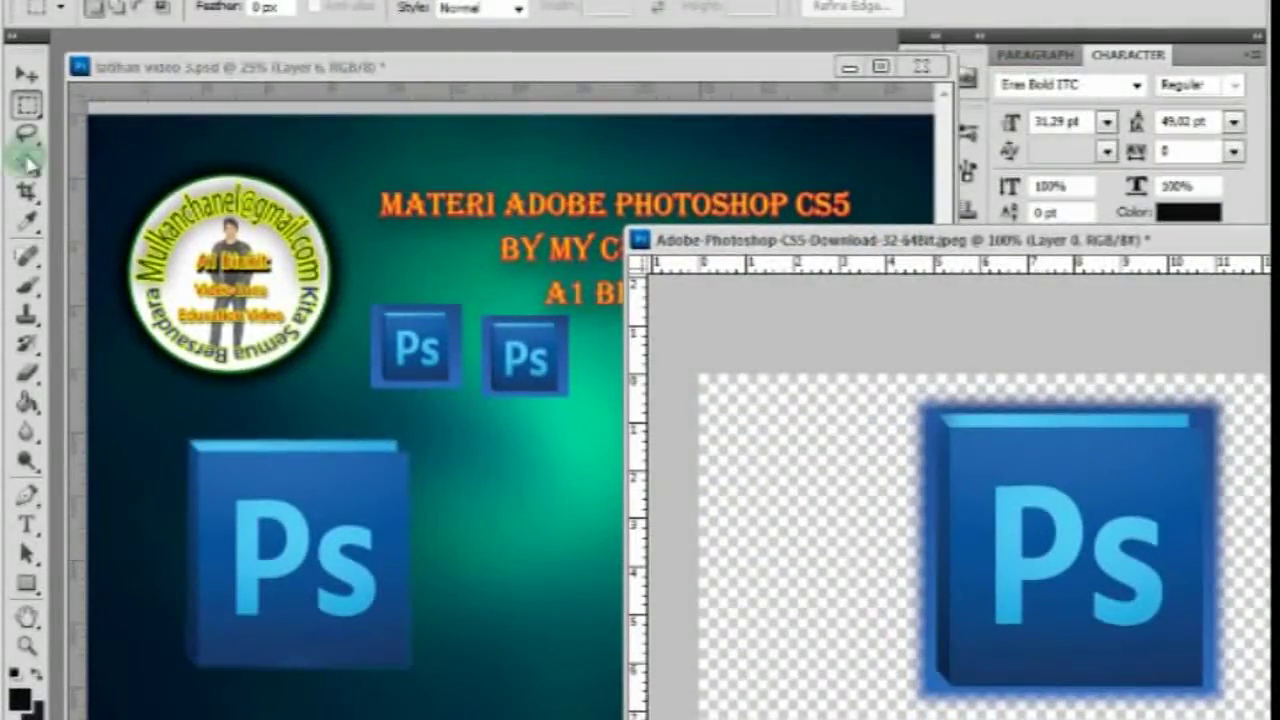
{"action": "left_click", "coordinate": [22, 70]}
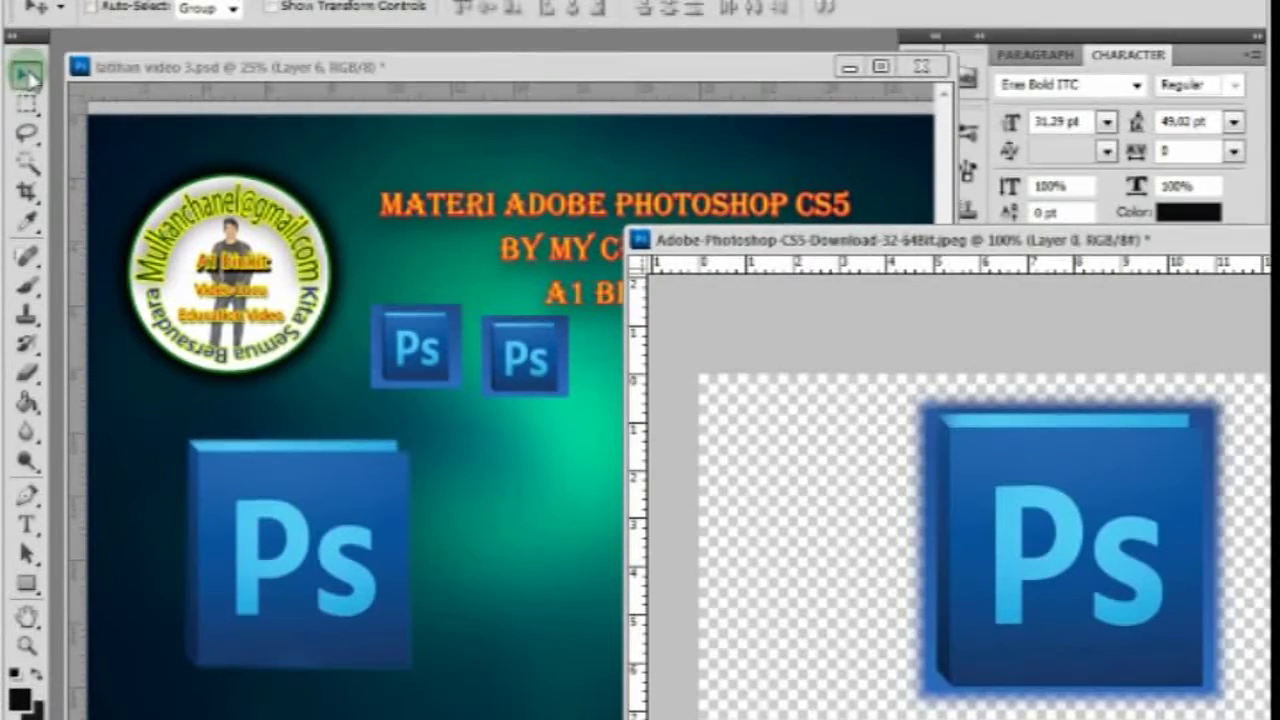
{"action": "left_click_drag", "start_coordinate": [1117, 520], "coordinate": [673, 466]}
{"action": "left_click", "coordinate": [1270, 240]}
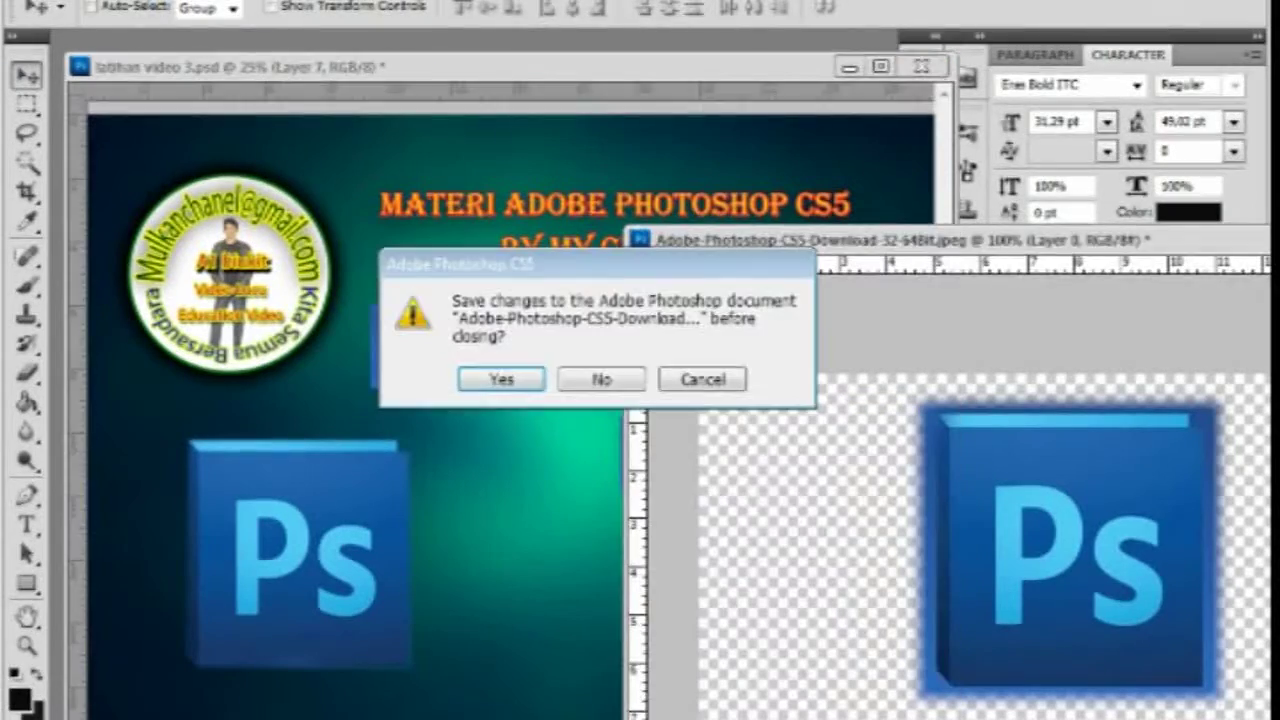
{"action": "left_click", "coordinate": [601, 379]}
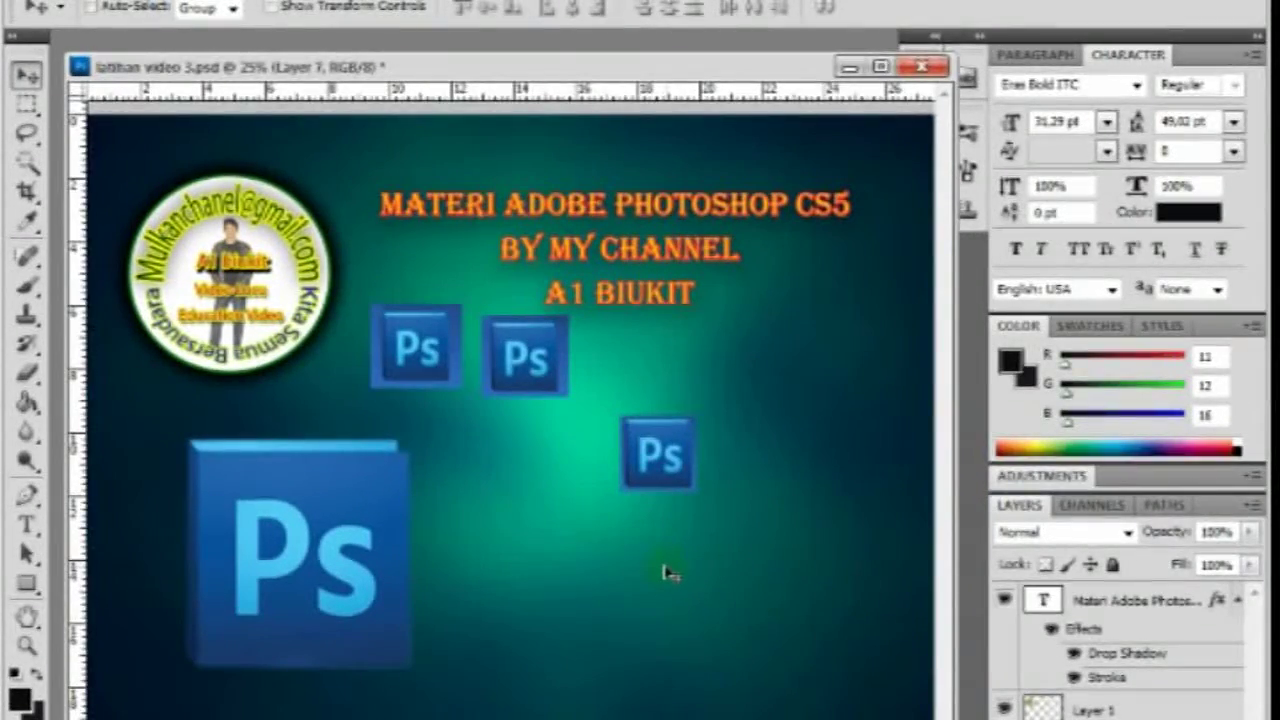
Step: Examine the edges of the Ps boxes in the composition up close
{"action": "key", "text": "ctrl+plus"}
{"action": "key", "text": "ctrl+plus"}
{"action": "key", "text": "ctrl+plus"}
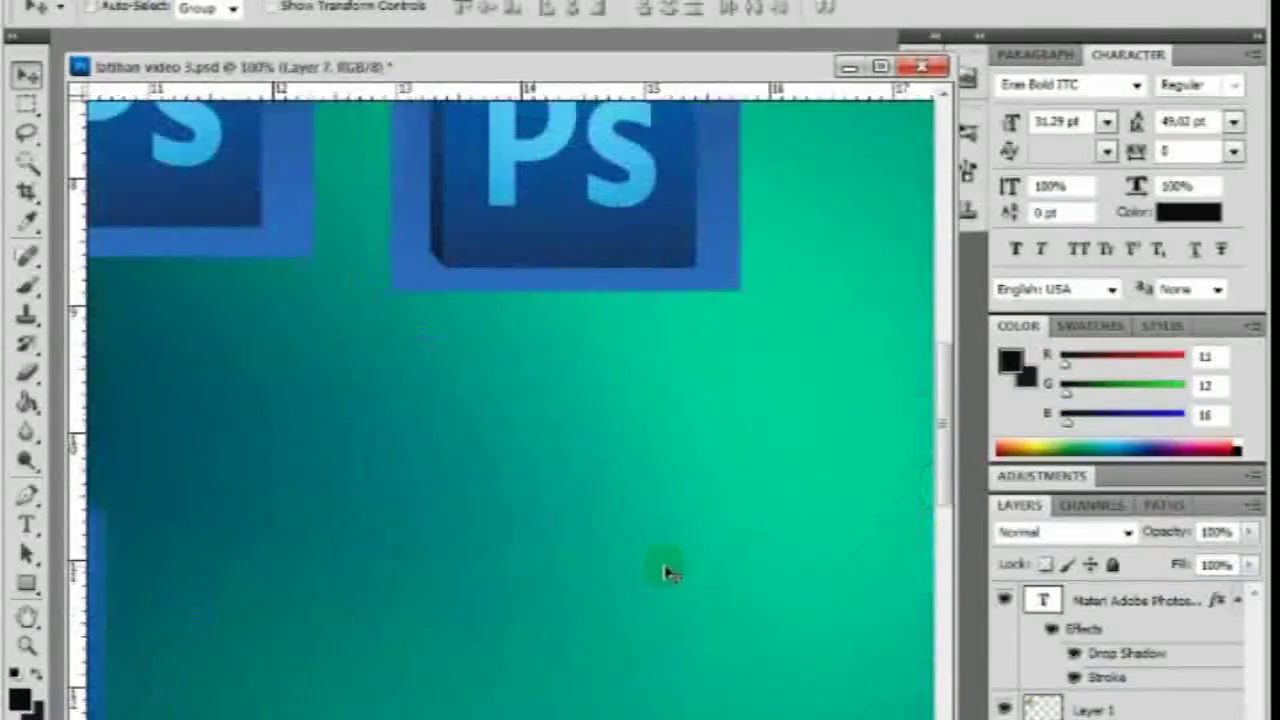
{"action": "left_click_drag", "start_coordinate": [545, 510], "coordinate": [960, 380]}
{"action": "left_click_drag", "start_coordinate": [737, 460], "coordinate": [990, 288]}
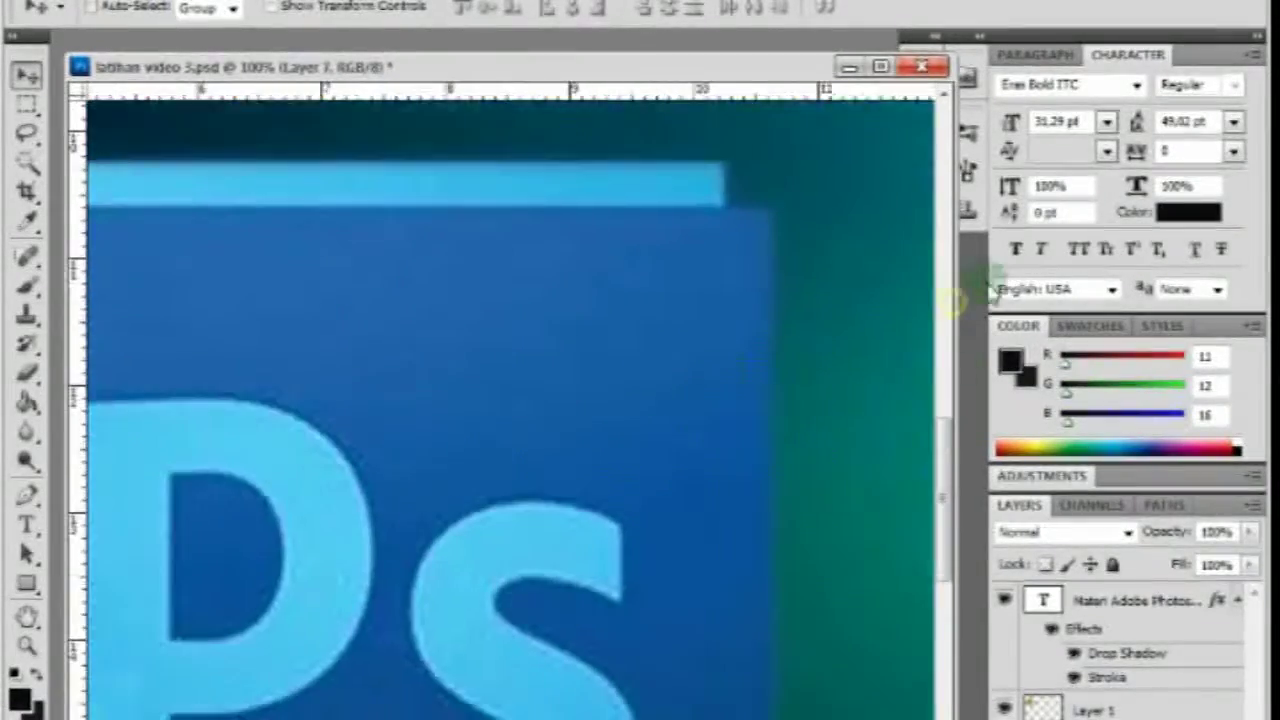
{"action": "left_click_drag", "start_coordinate": [577, 404], "coordinate": [851, 369]}
{"action": "key", "text": "ctrl+minus"}
{"action": "key", "text": "ctrl+minus"}
{"action": "key", "text": "ctrl+minus"}
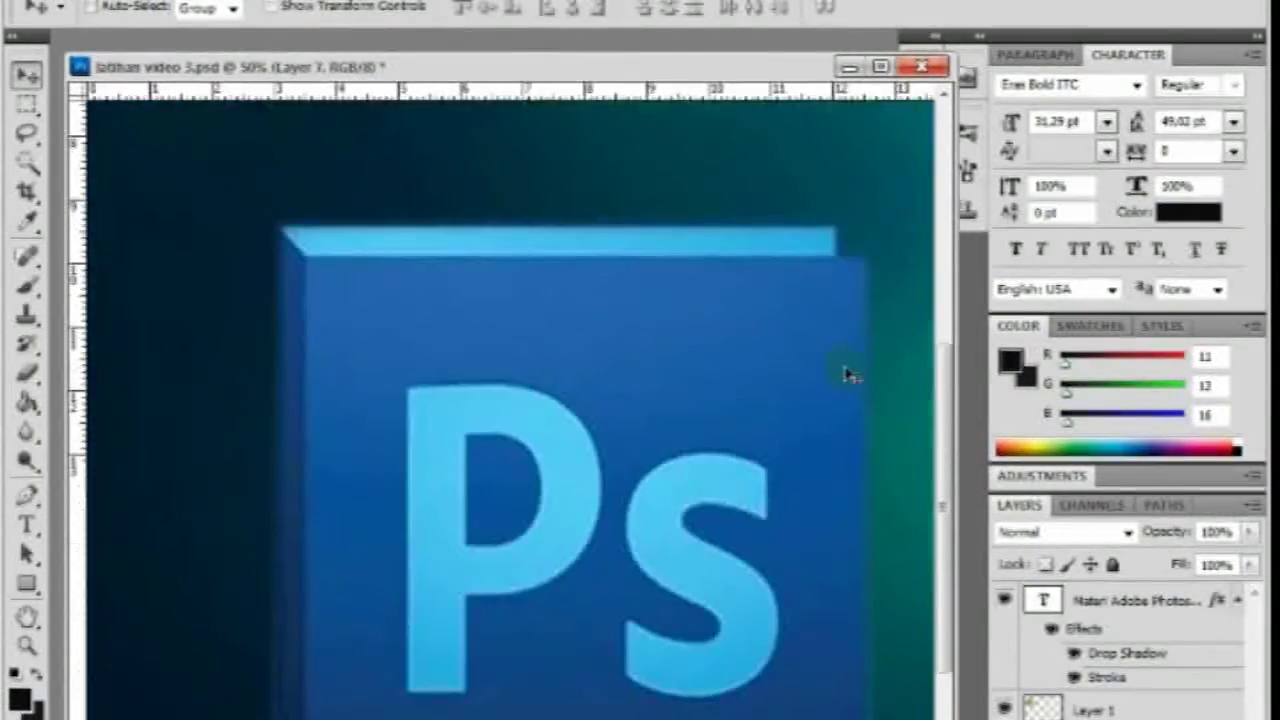
Step: Review the Crop and Pen tools against the logos in the whole composition, finishing with the Pen tool active
{"action": "key", "text": "c"}
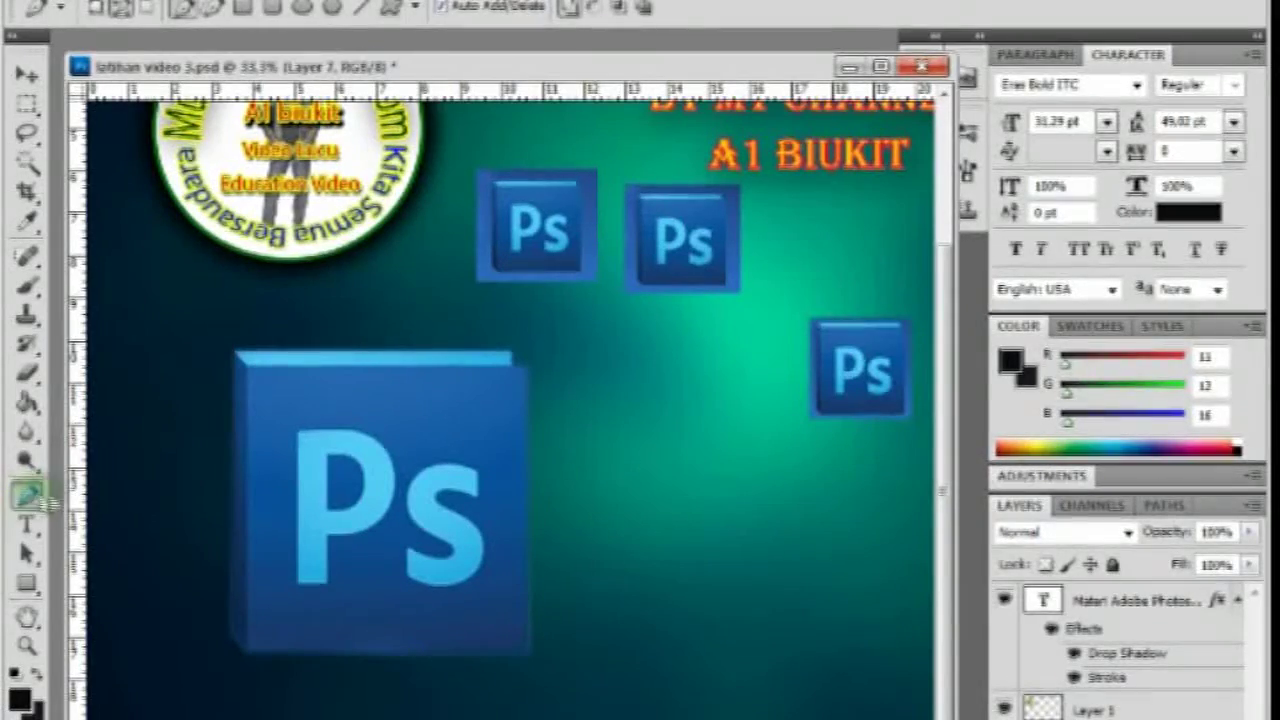
{"action": "scroll", "coordinate": [429, 371], "scroll_direction": "up", "scroll_amount": 4}
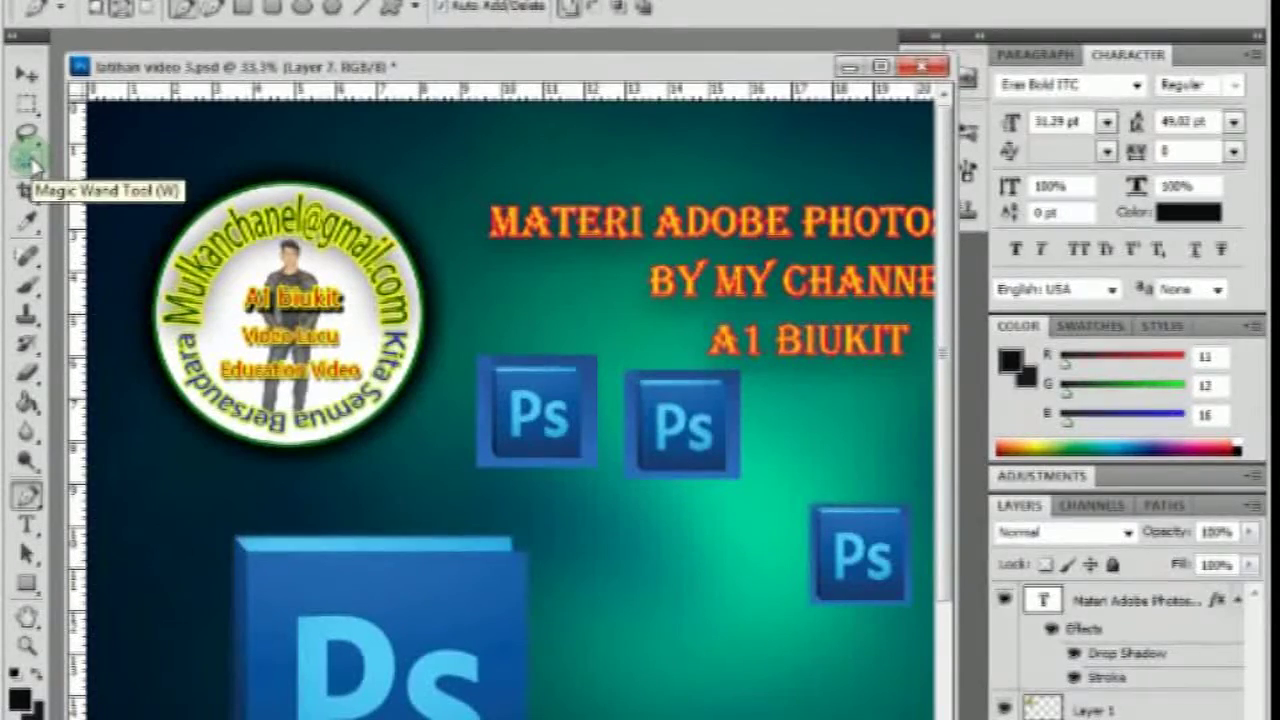
{"action": "scroll", "coordinate": [410, 520], "scroll_direction": "down", "scroll_amount": 5}
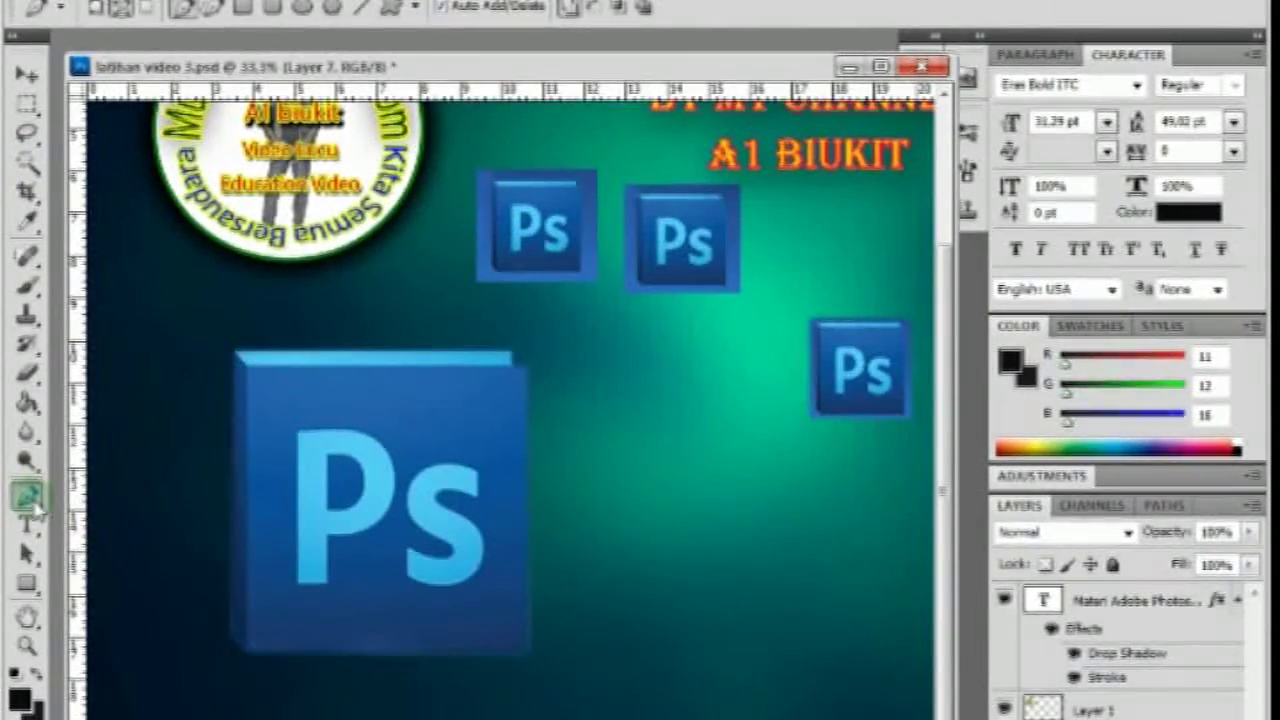
{"action": "left_click_drag", "start_coordinate": [475, 288], "coordinate": [481, 384]}
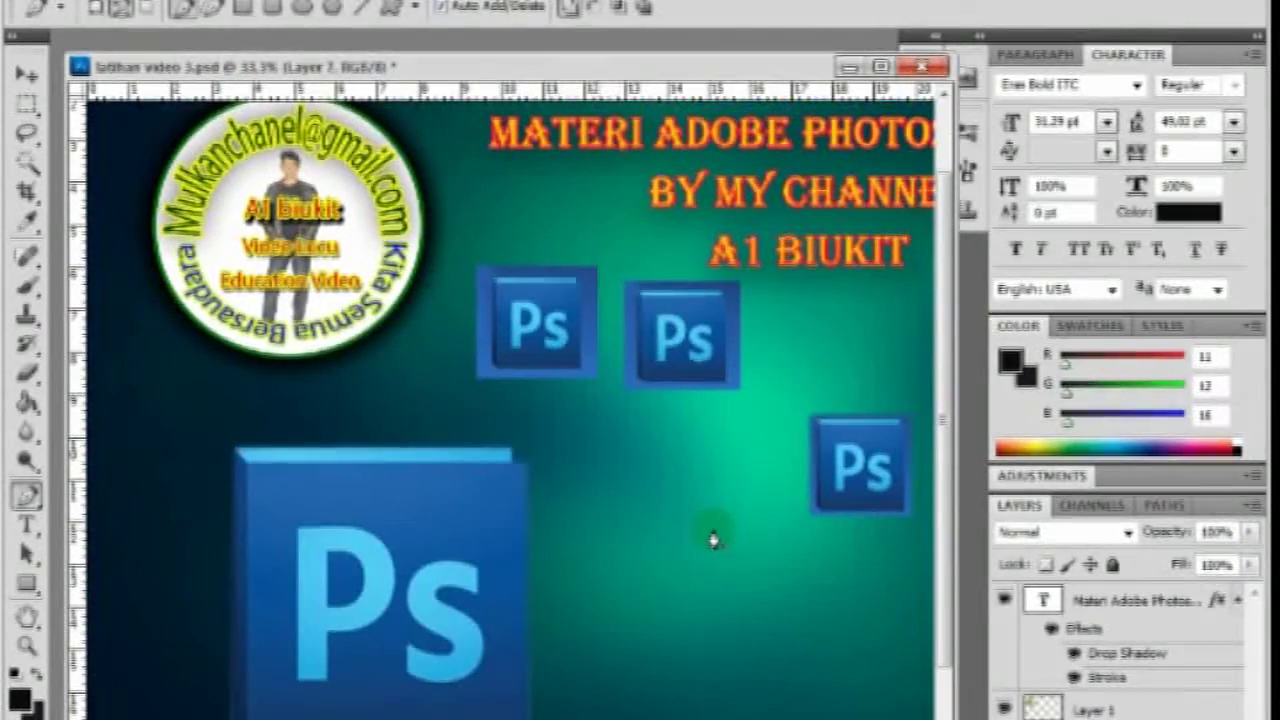
{"action": "key", "text": "ctrl+minus"}
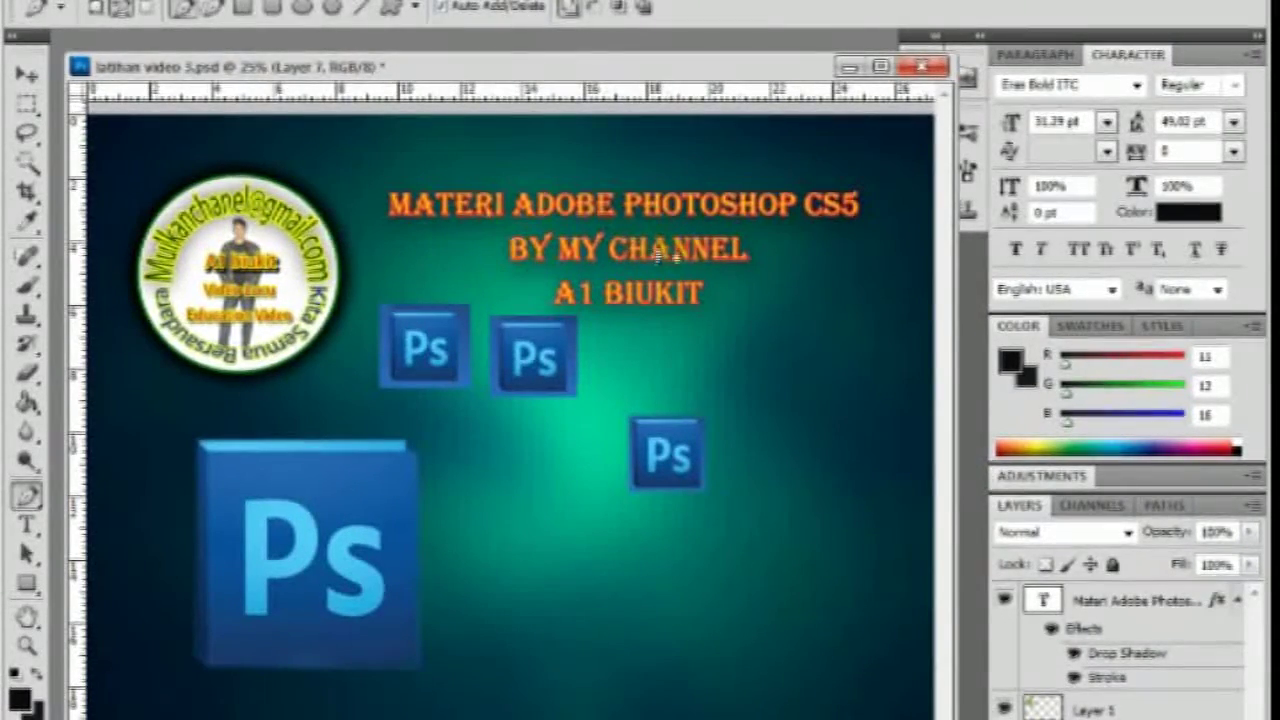
{"action": "left_click", "coordinate": [28, 104]}
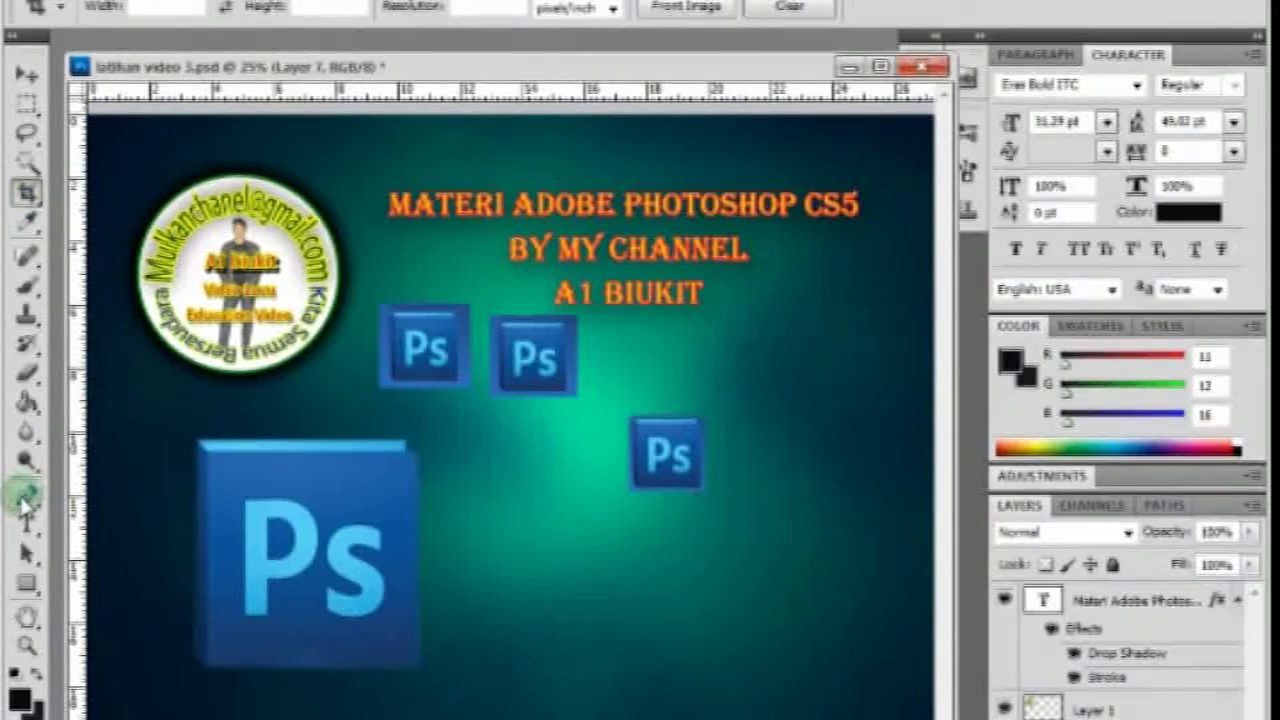
{"action": "left_click", "coordinate": [23, 500]}
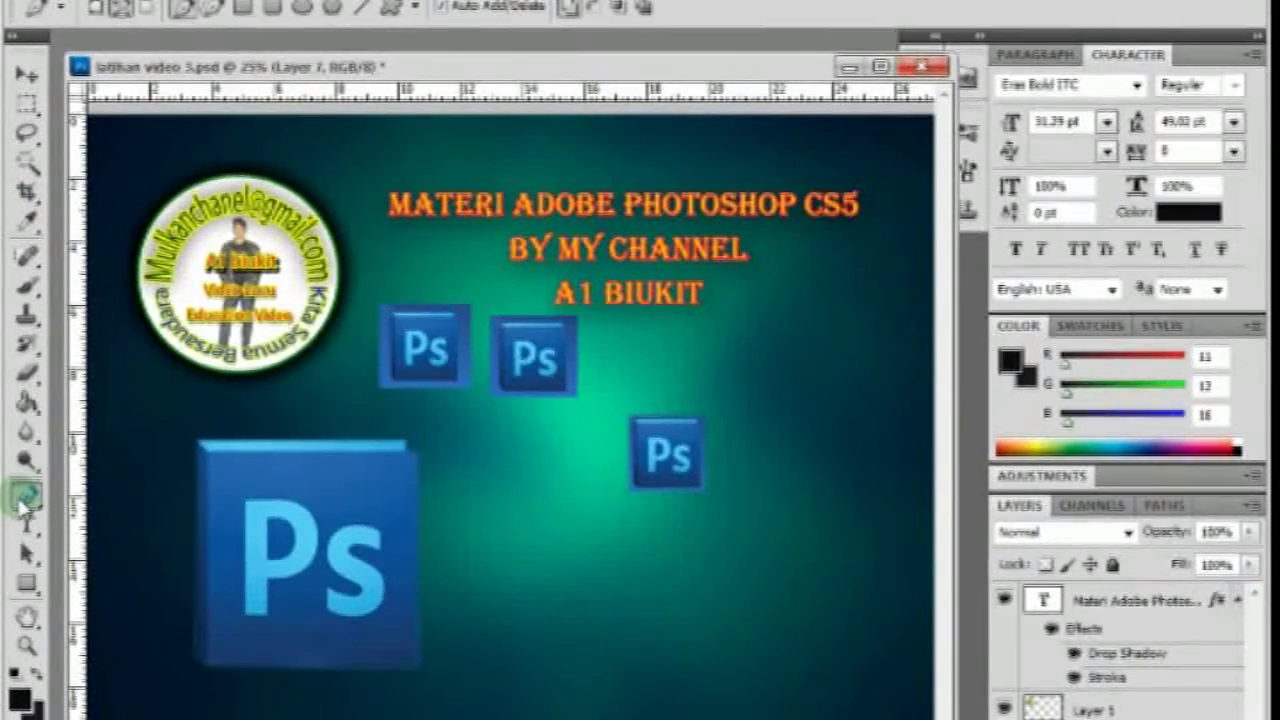